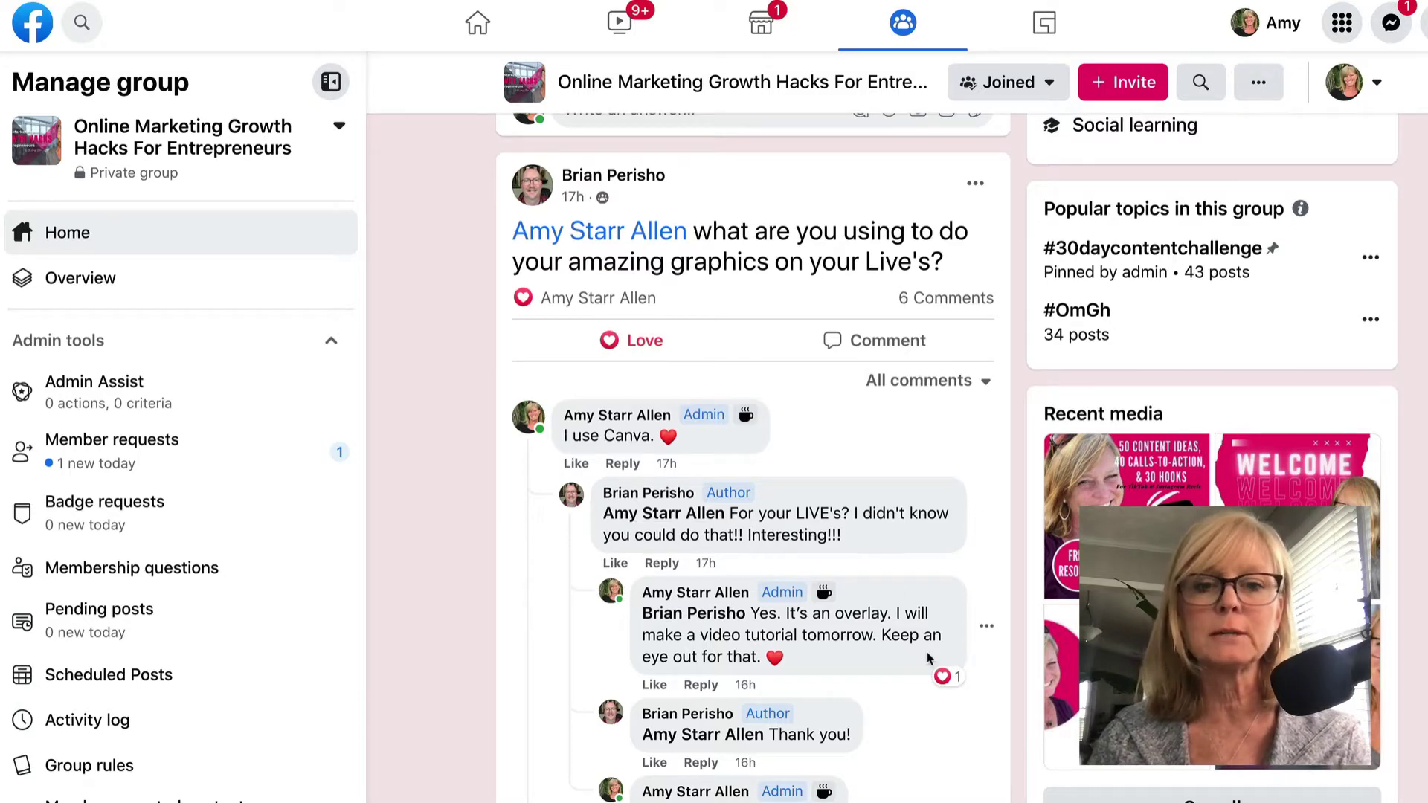
Step: Look through the Facebook group's feed for the post with the livestream replay and view its video
scroll(929, 659, "down", 6)
scroll(929, 660, "down", 20)
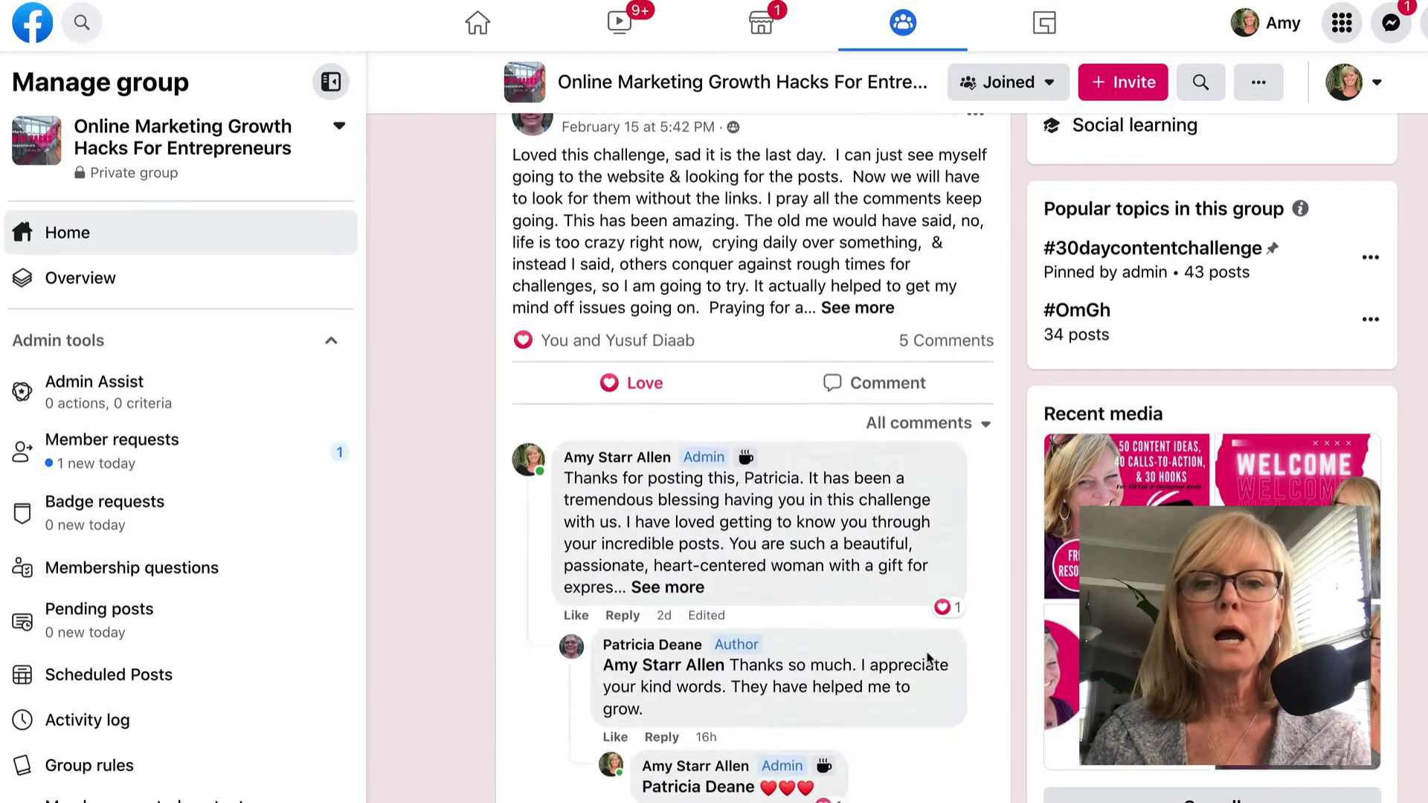
scroll(929, 660, "down", 20)
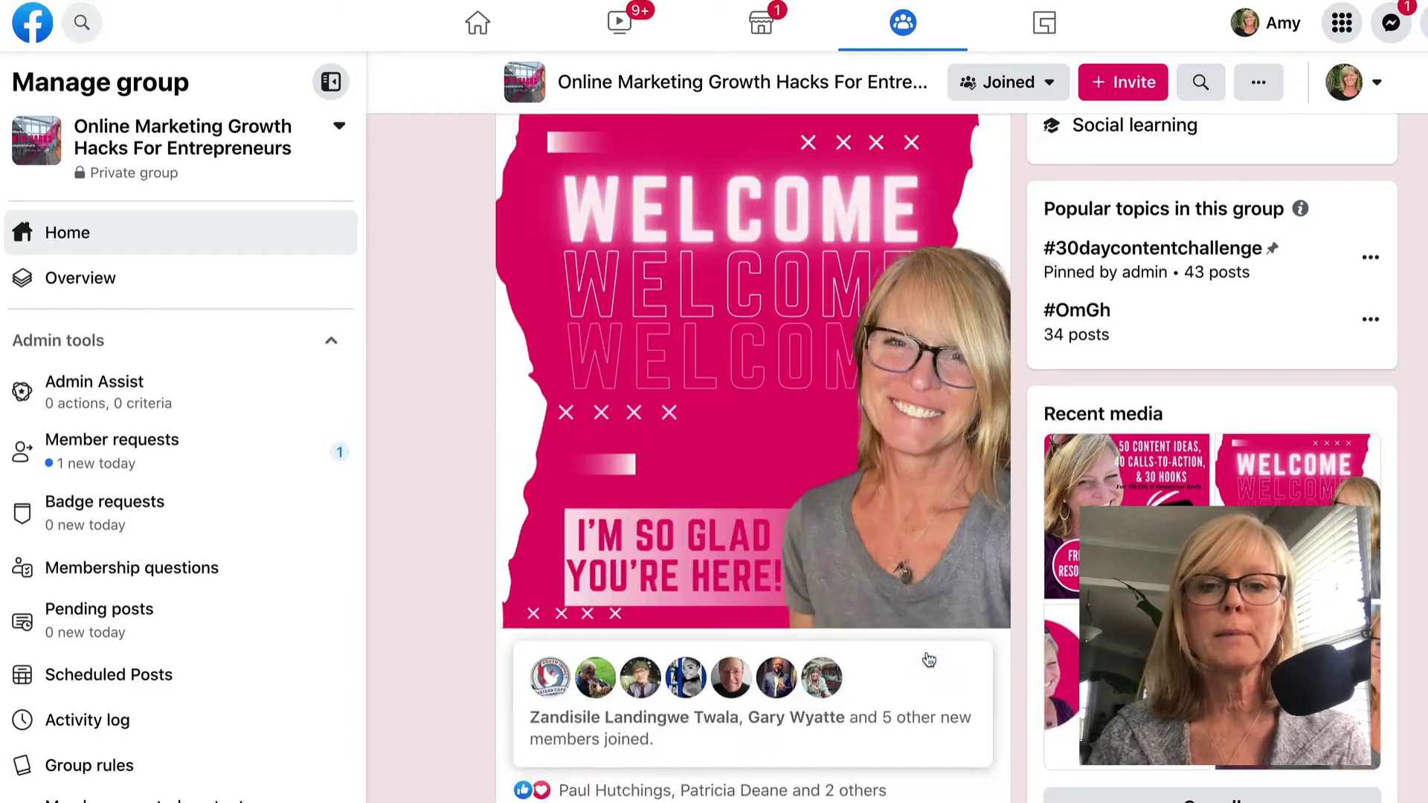
scroll(929, 660, "down", 20)
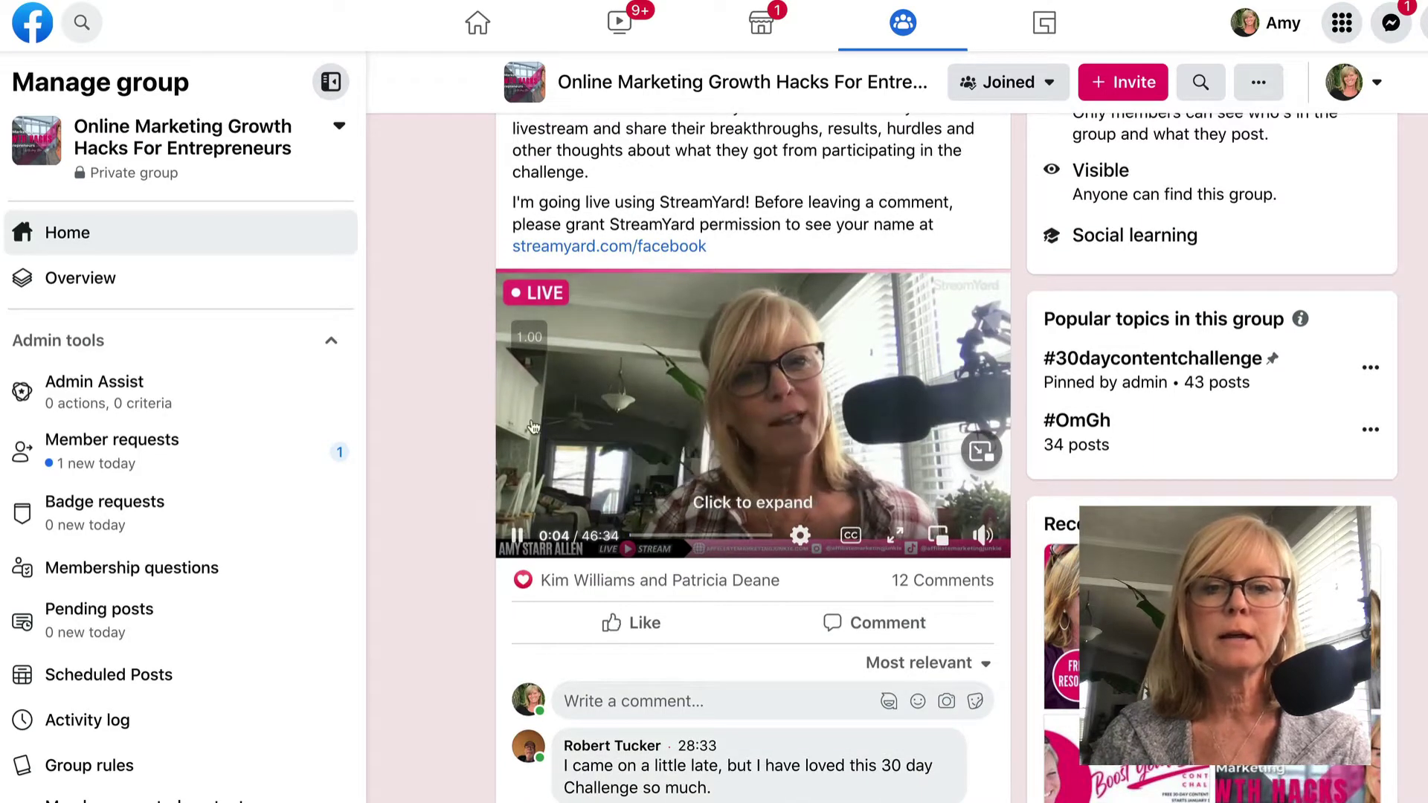
left_click(598, 428)
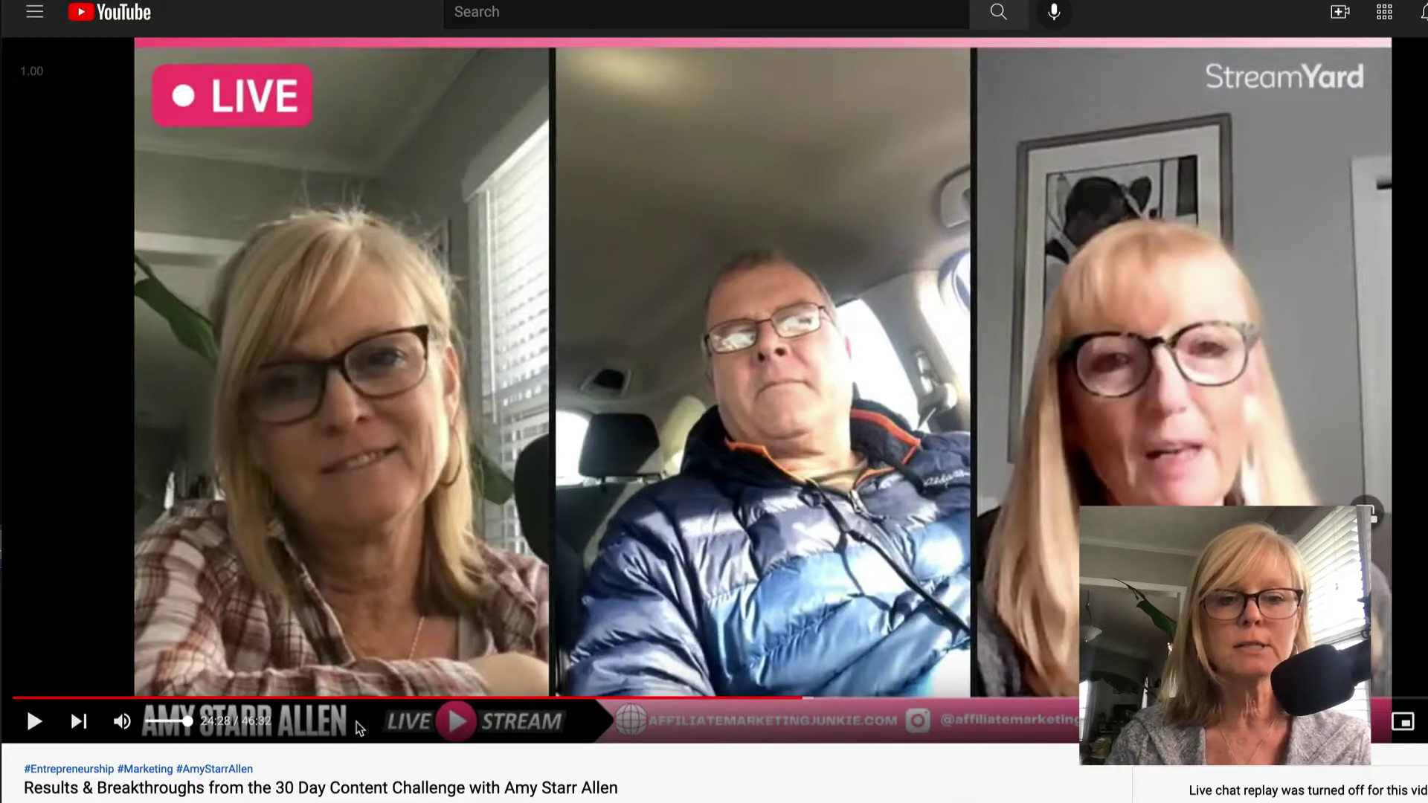
Step: Play a short part of the YouTube livestream replay to examine its branded overlay graphics
left_click(33, 721)
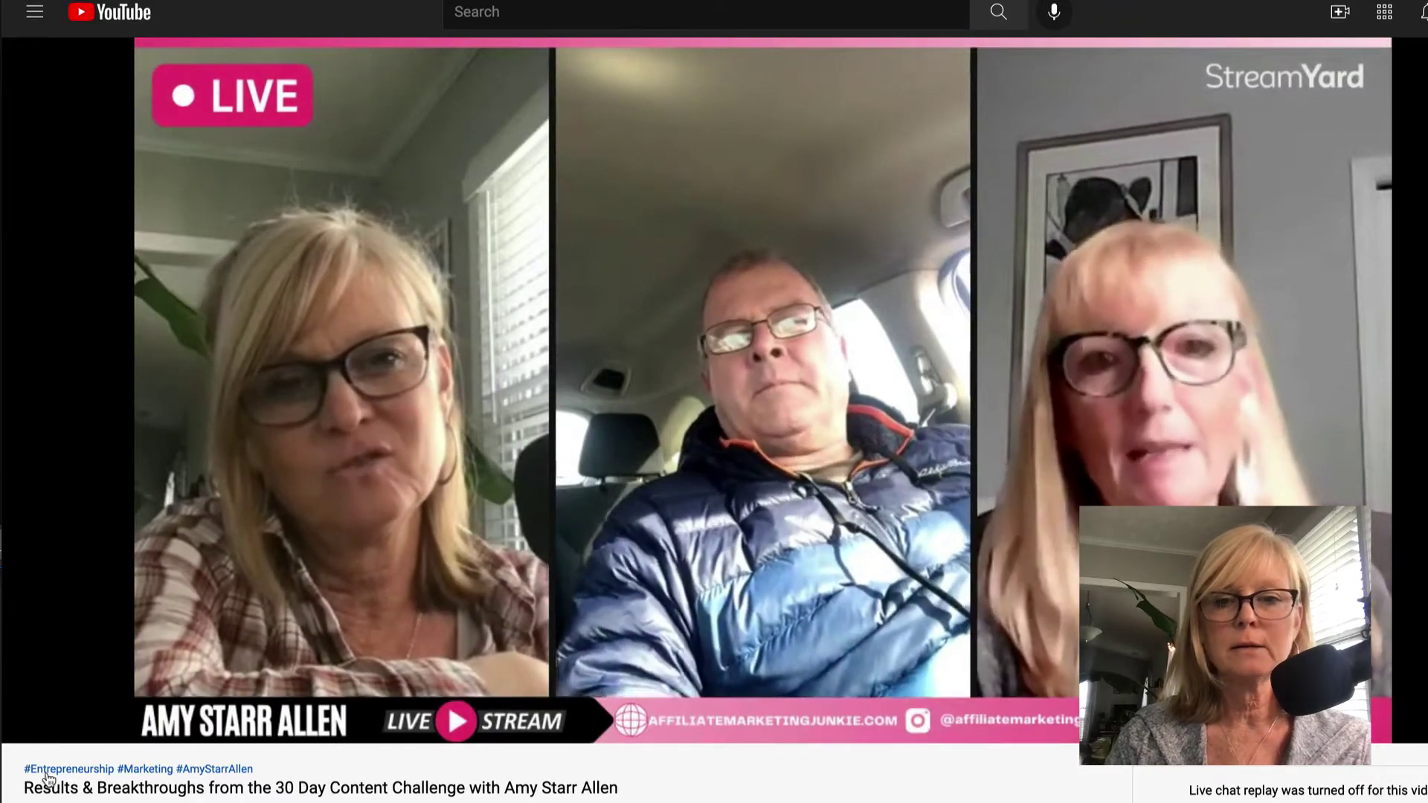
left_click(34, 720)
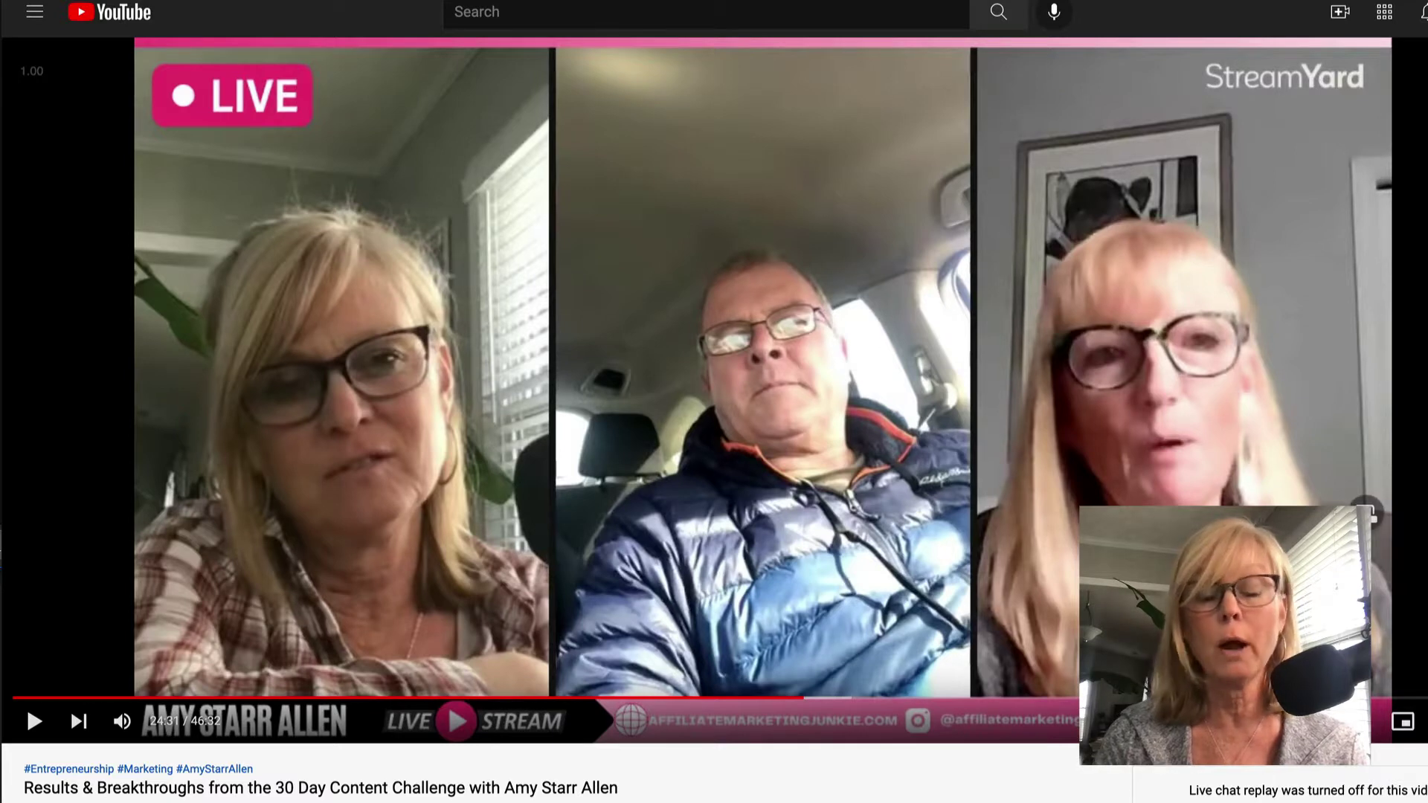
Step: Switch to Zoom and turn off mirroring of the video in the virtual background settings
key("alt+Tab")
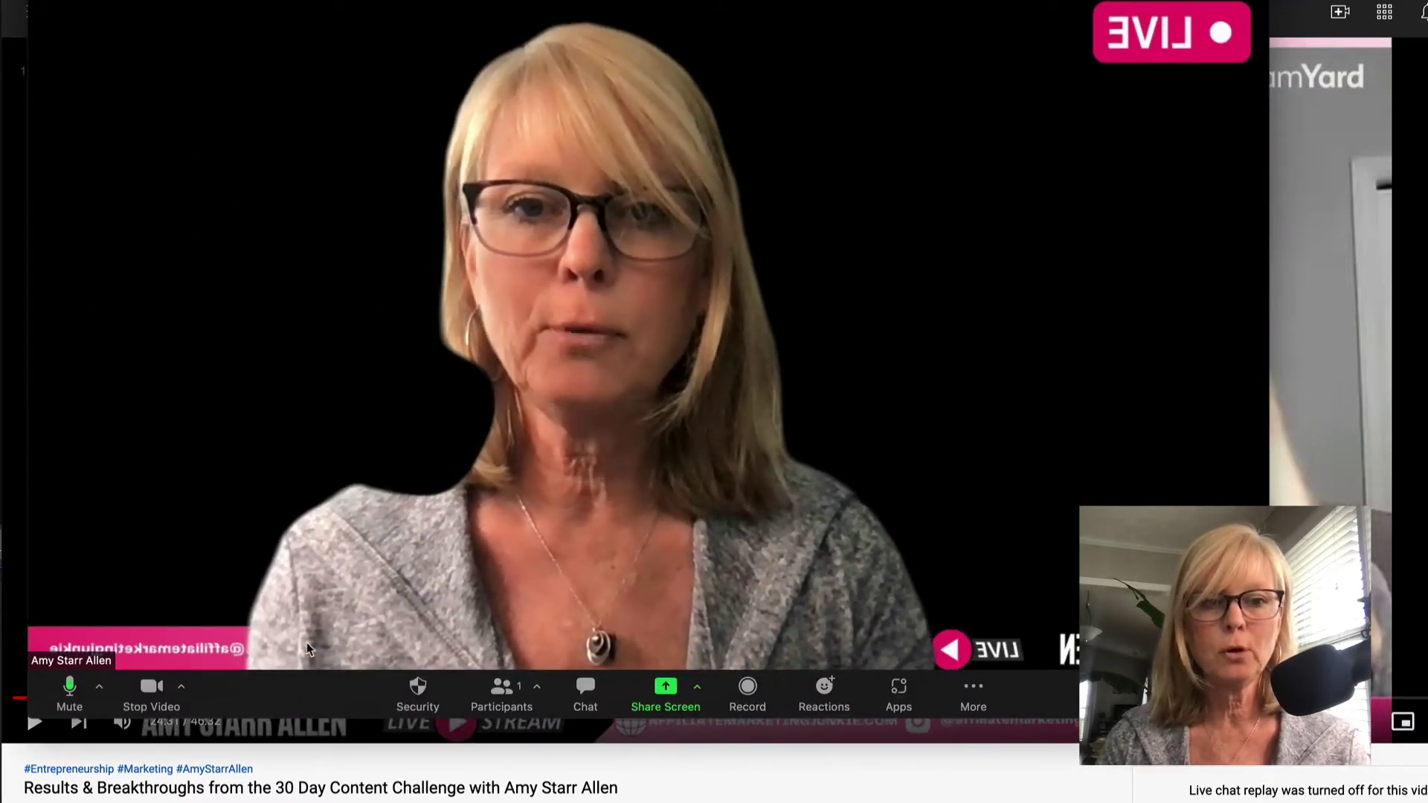
left_click(182, 692)
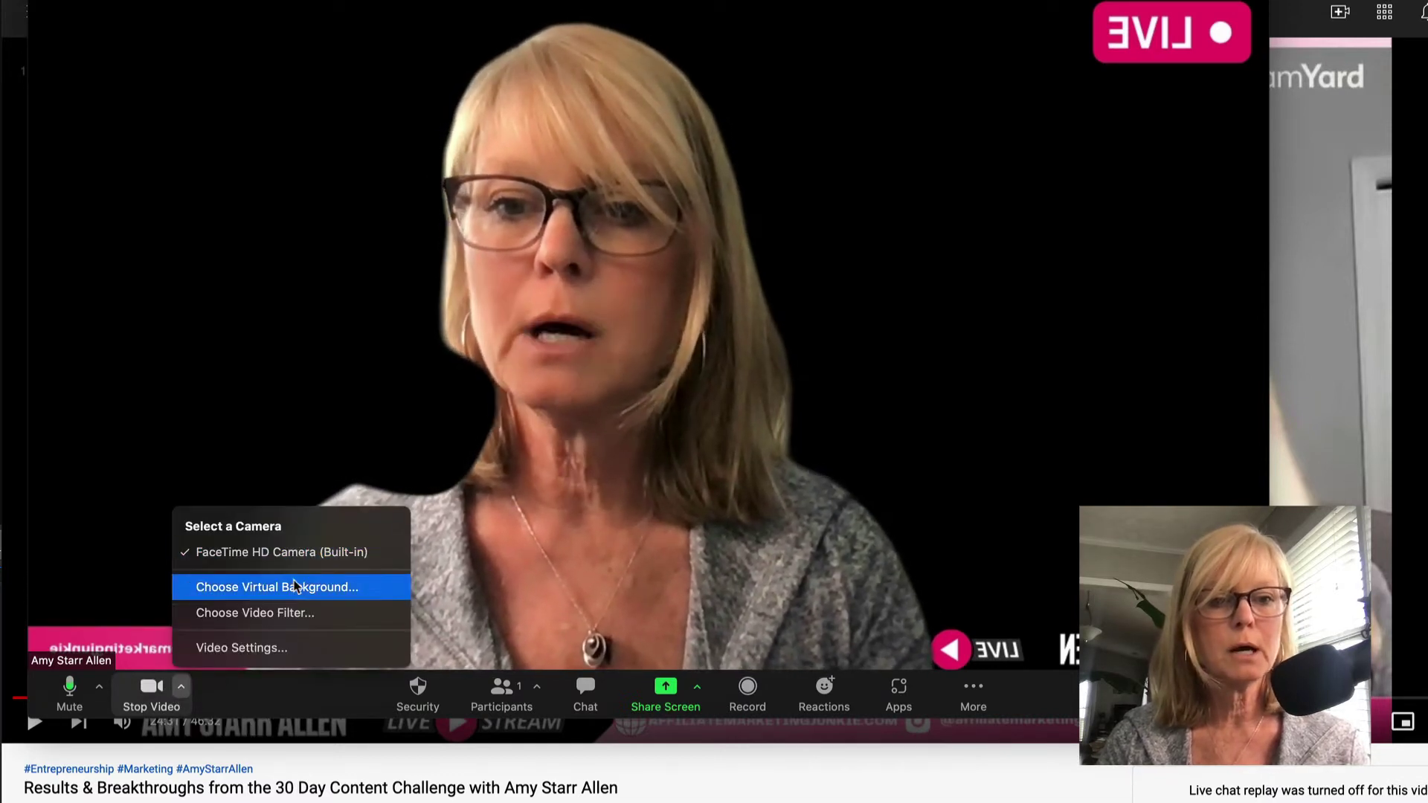
left_click(298, 586)
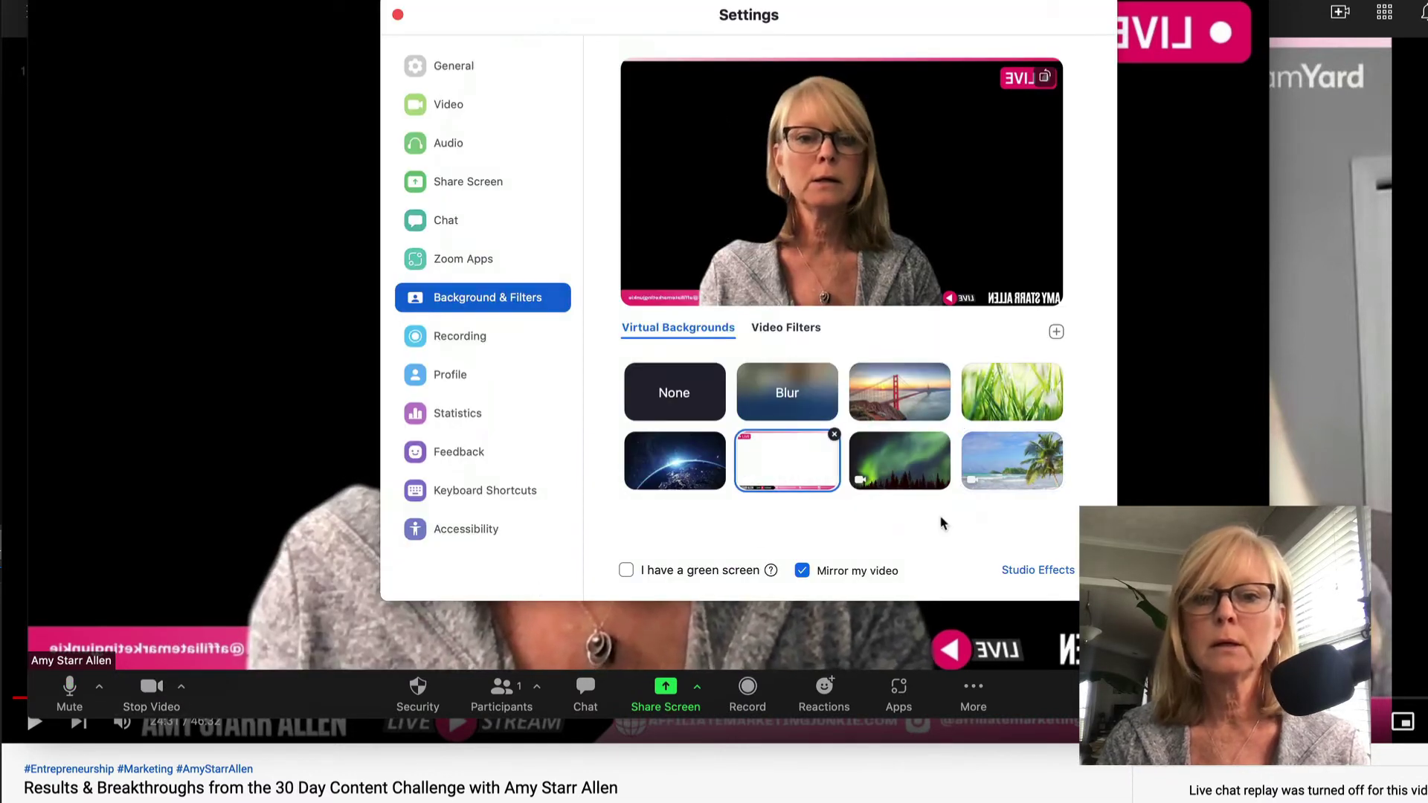
left_click(802, 572)
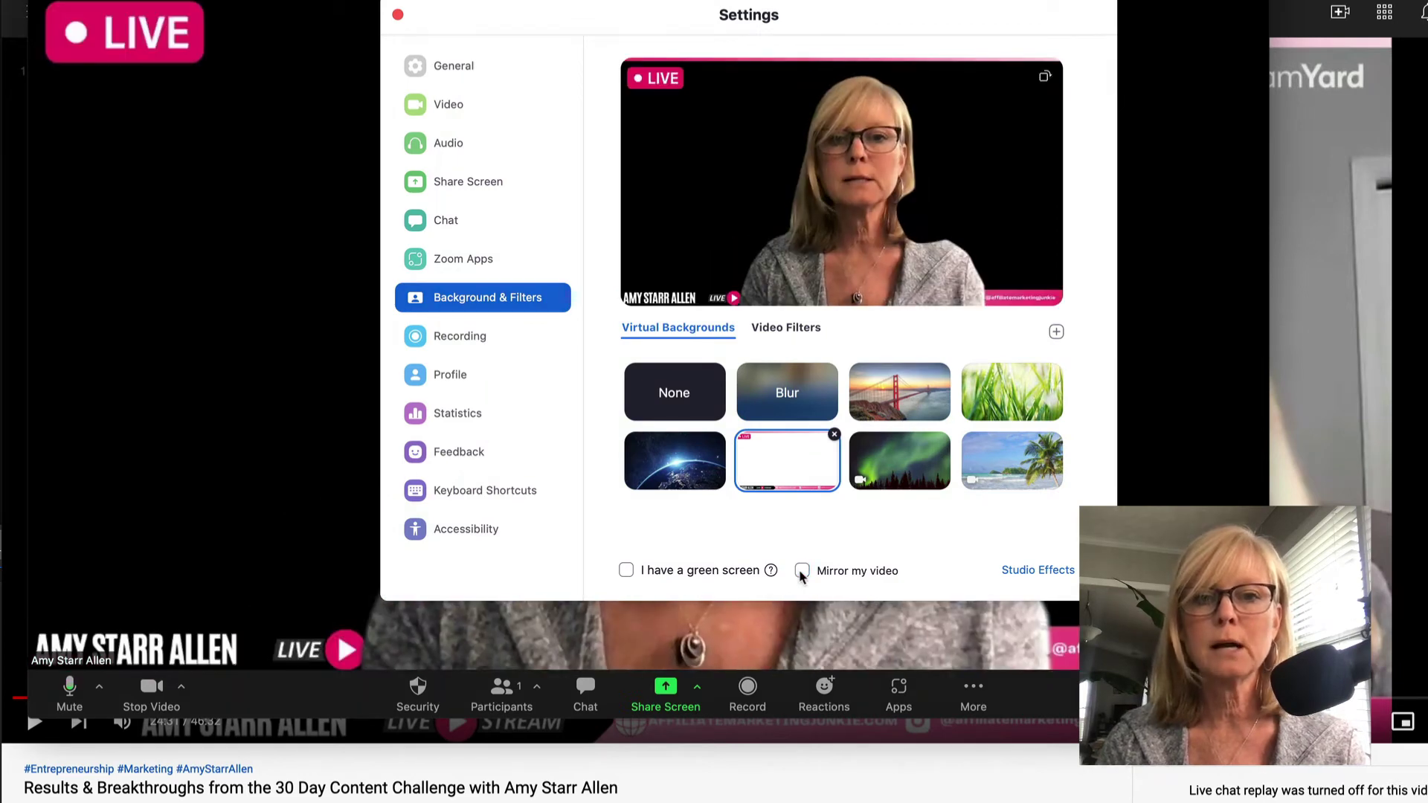
left_click(223, 494)
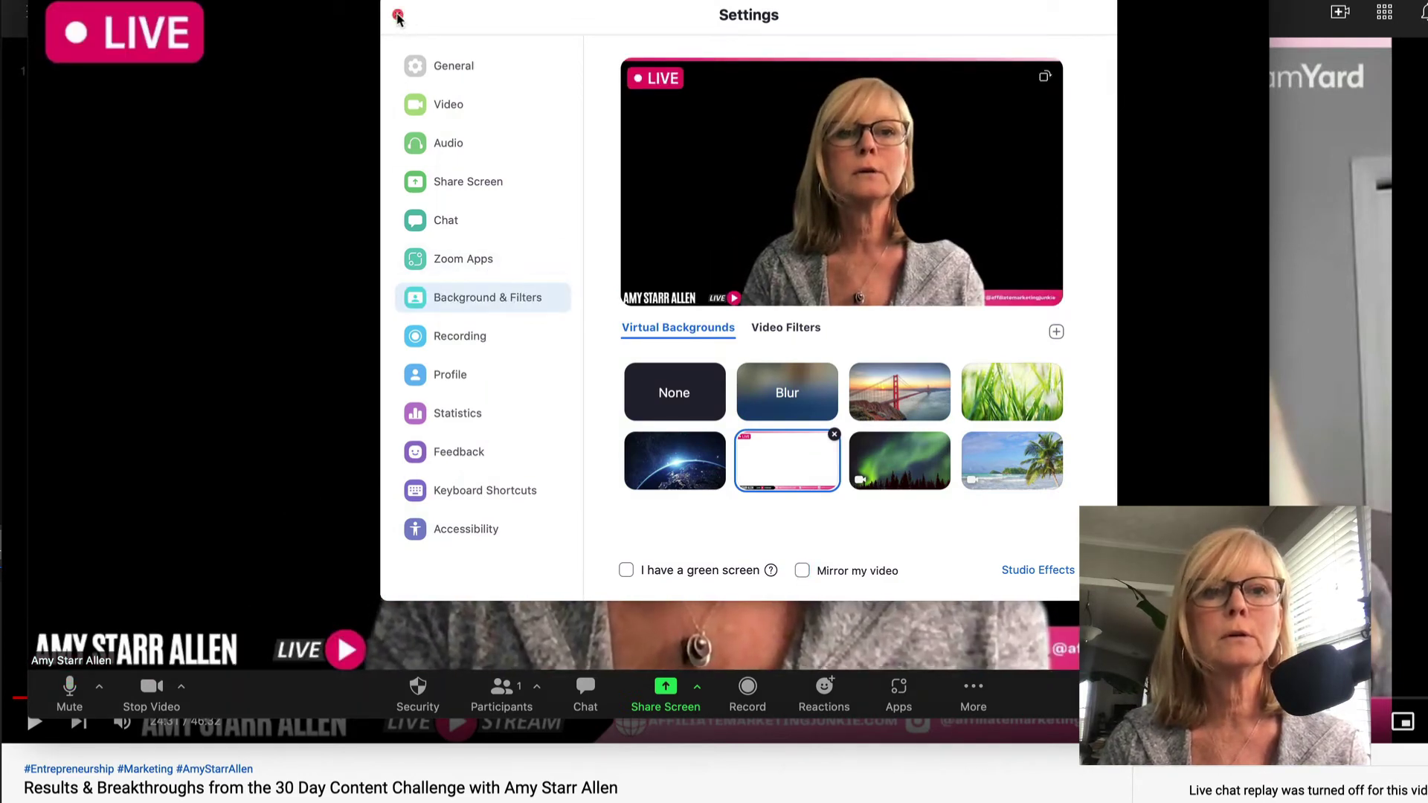
left_click(399, 14)
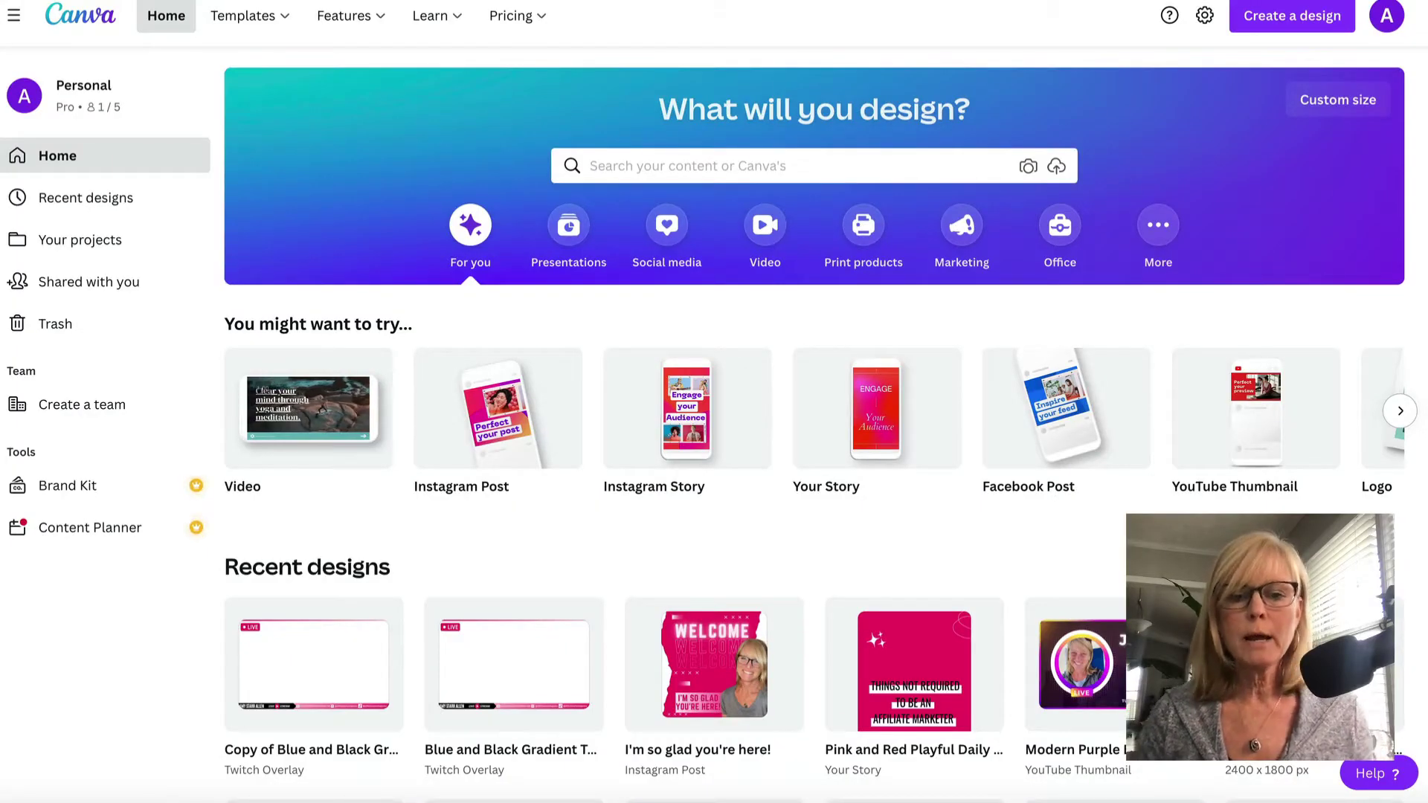
Step: Switch to Canva and search the templates for twitch webcam overlays
left_click(689, 172)
type("over")
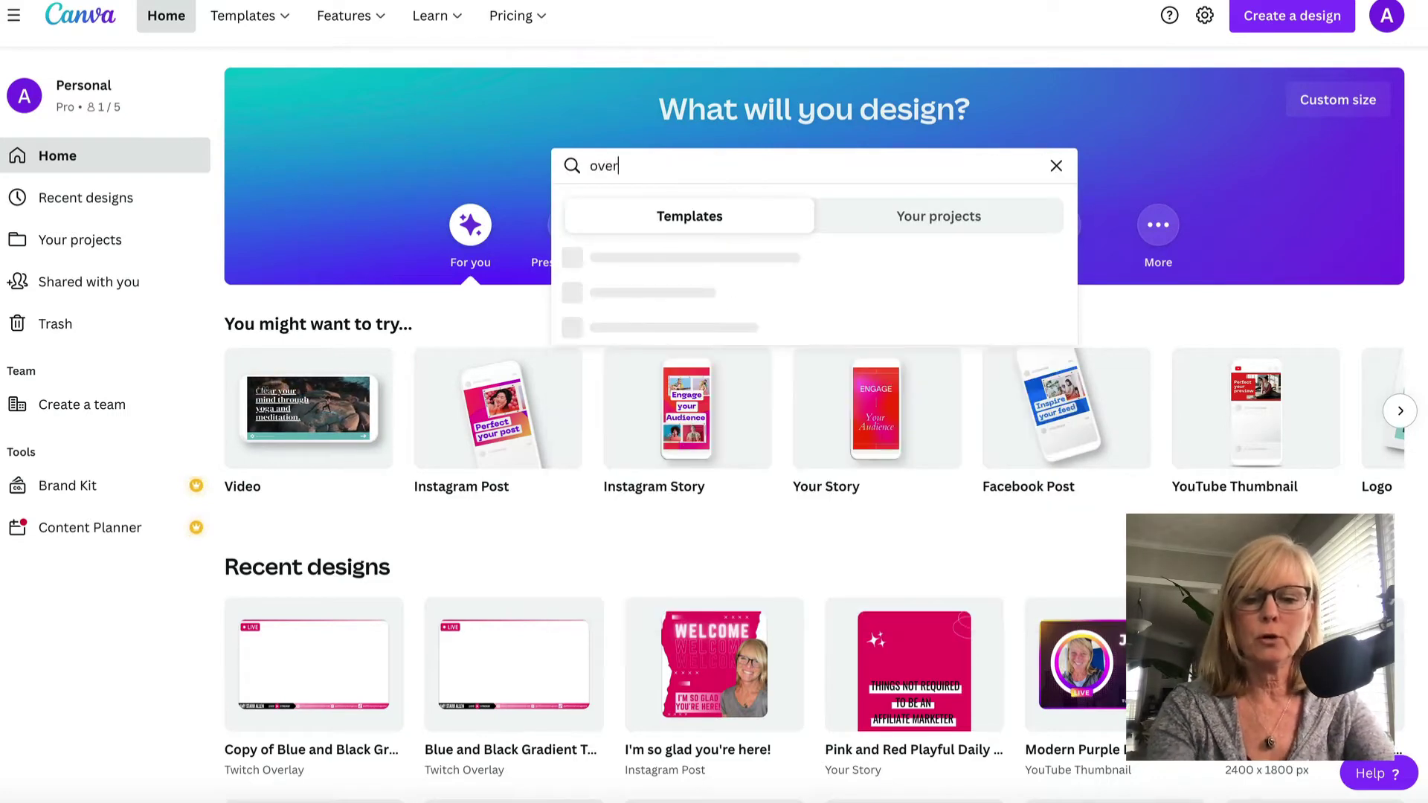
type("lays")
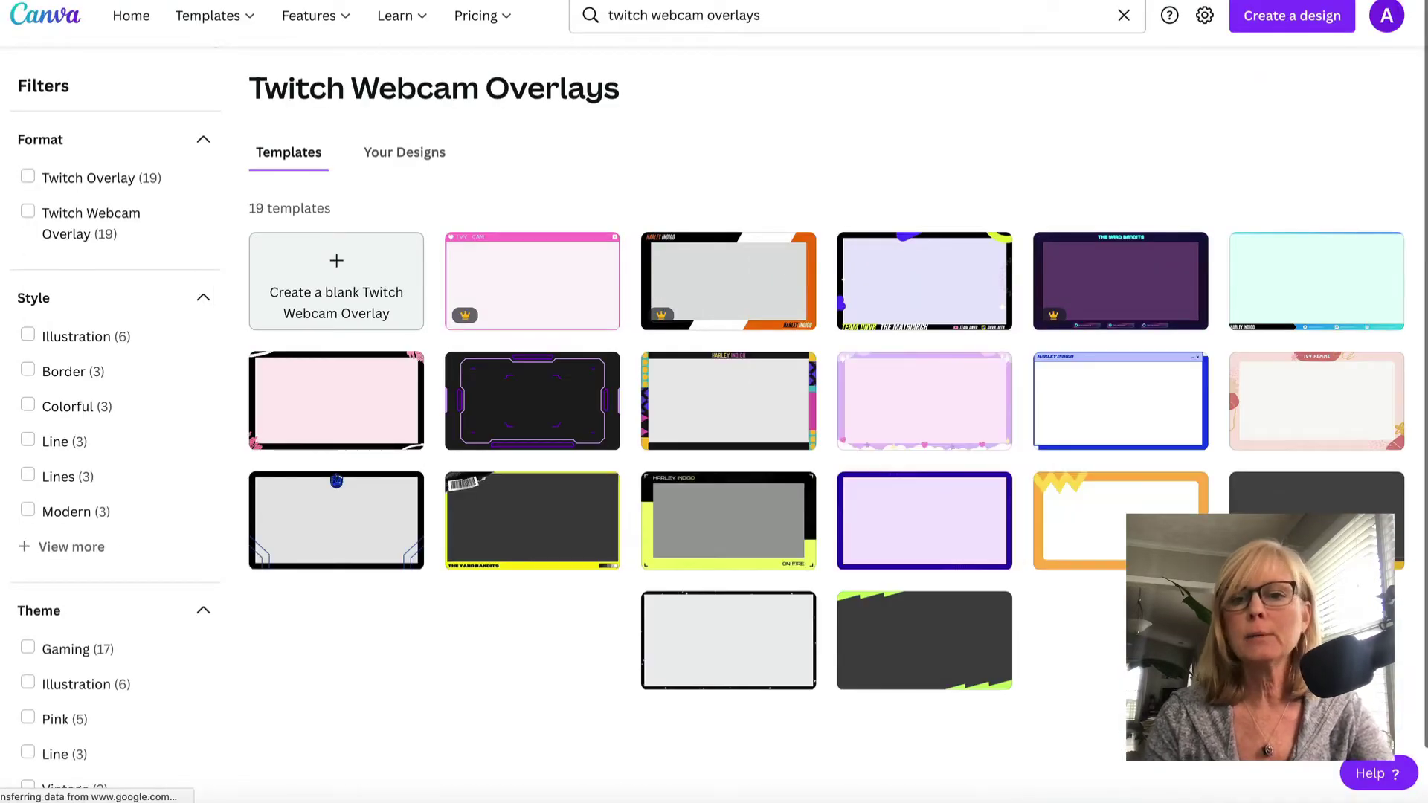
scroll(948, 497, "down", 1)
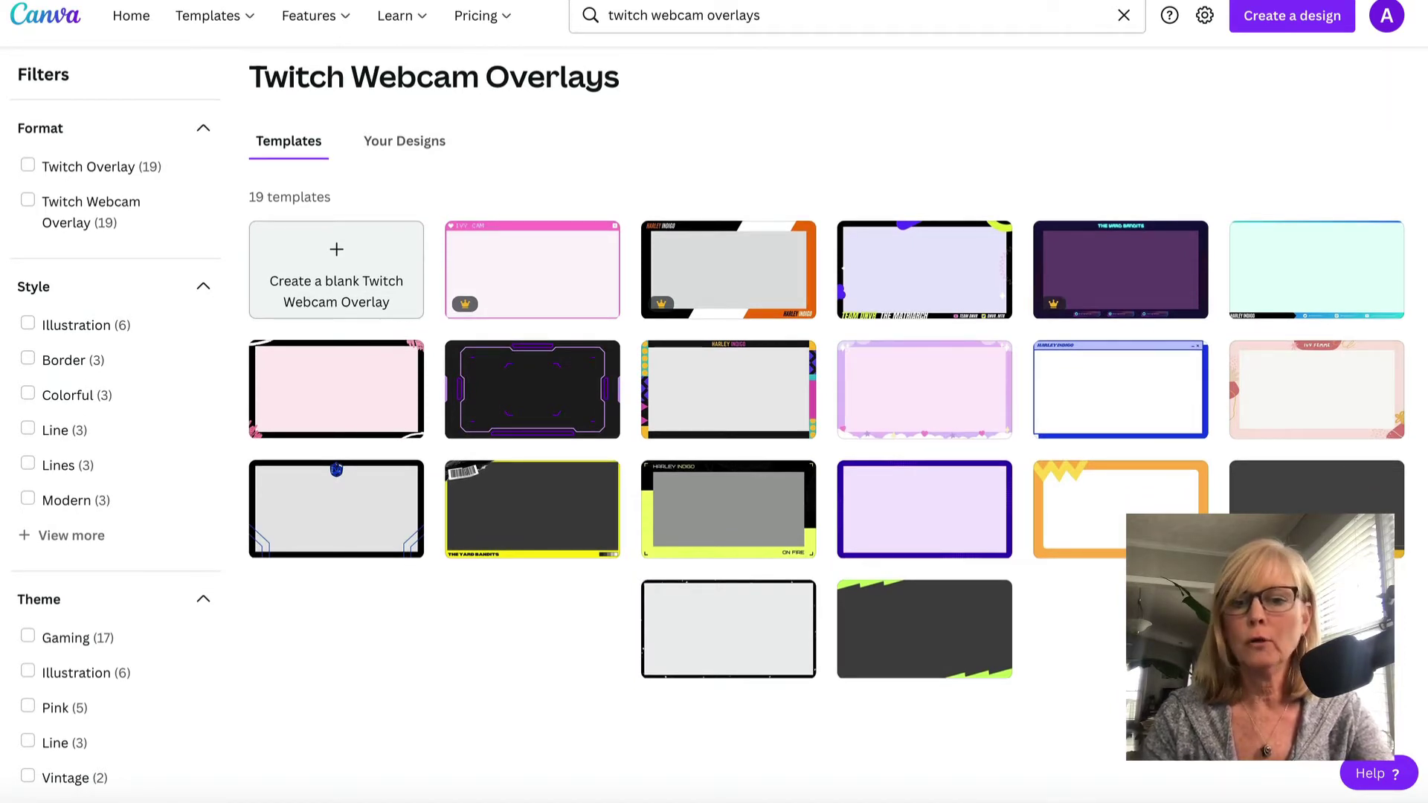
Step: Open the "Copy of Blue and Black Gradient Twitch Webcam Overlay" design and look through the available Twitch overlay templates
left_click(1078, 368)
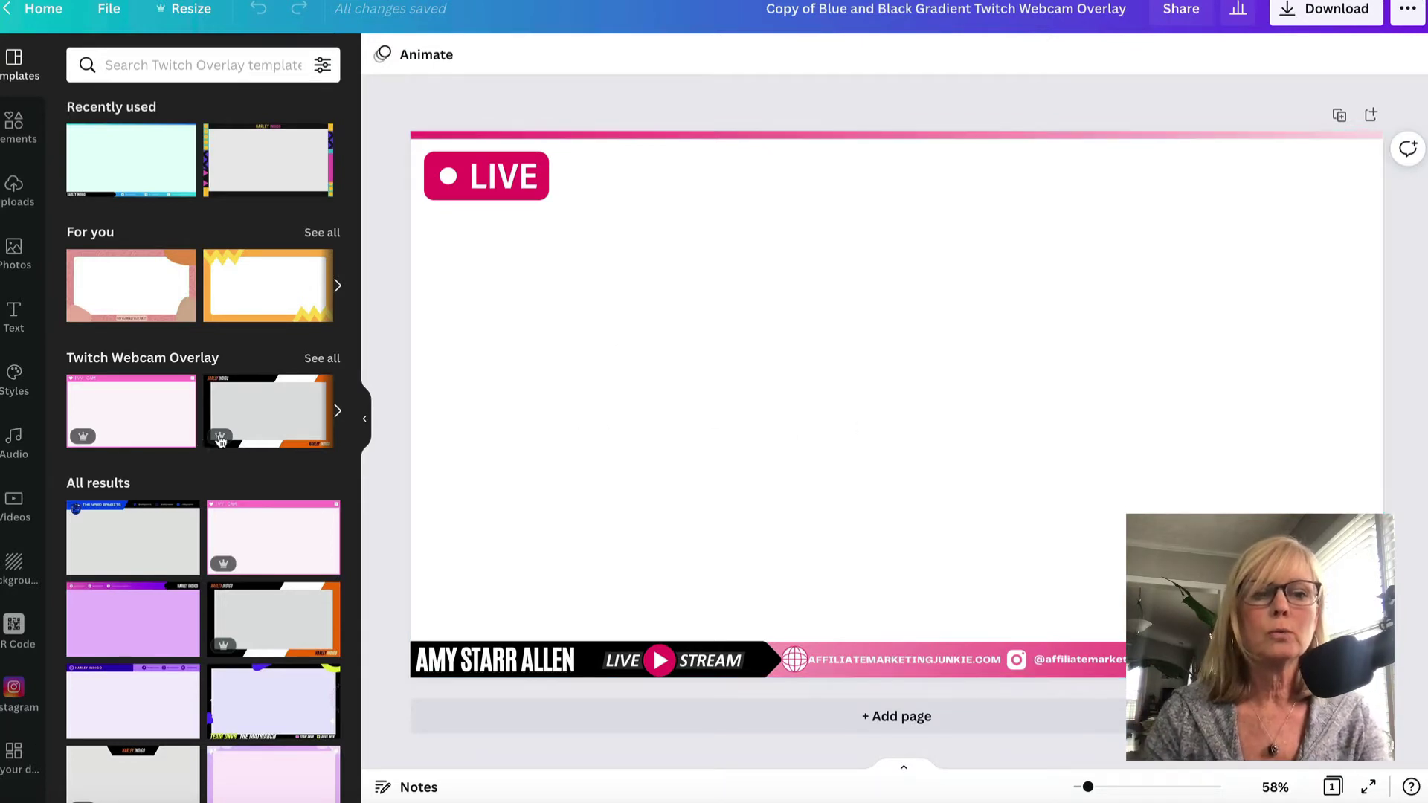
scroll(261, 463, "down", 5)
scroll(263, 464, "down", 6)
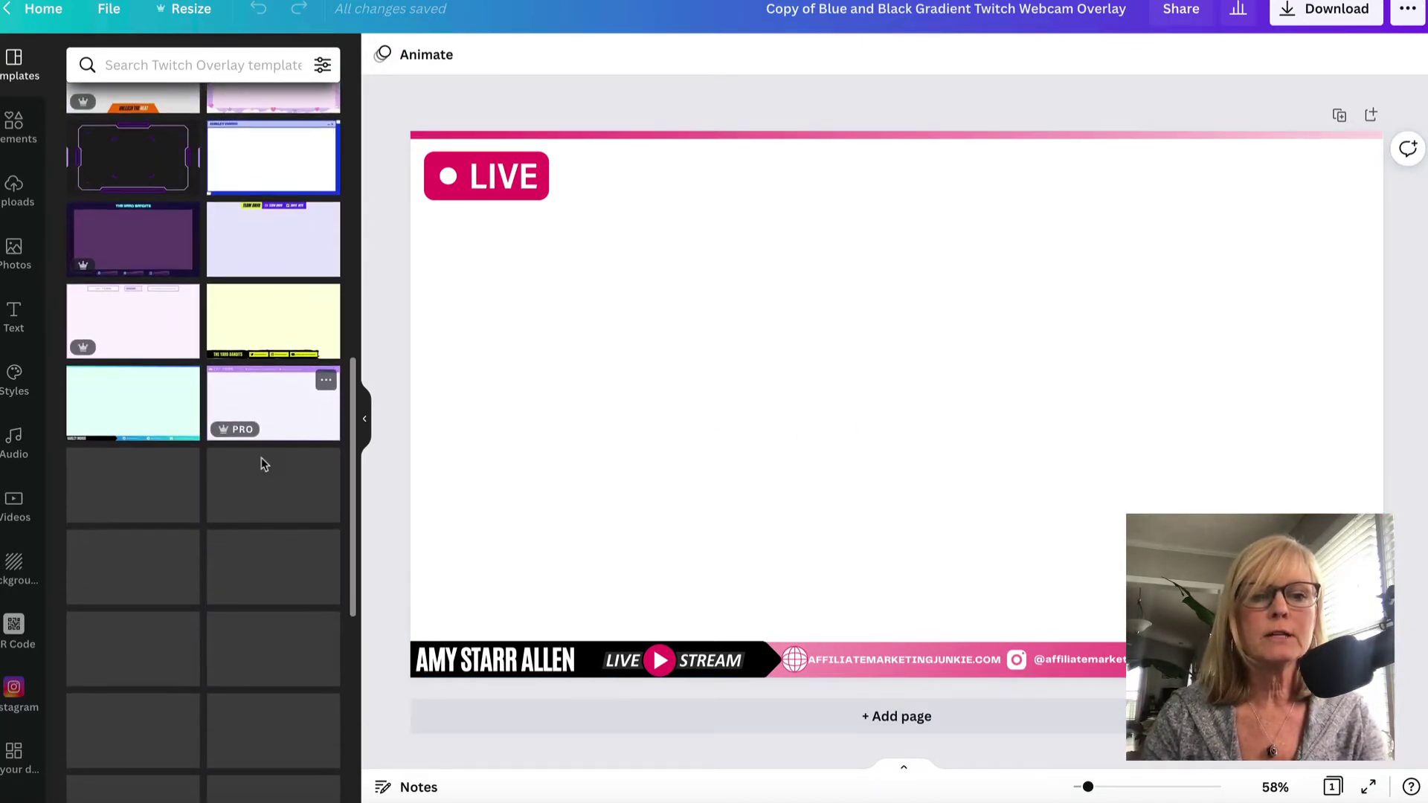
scroll(261, 463, "down", 12)
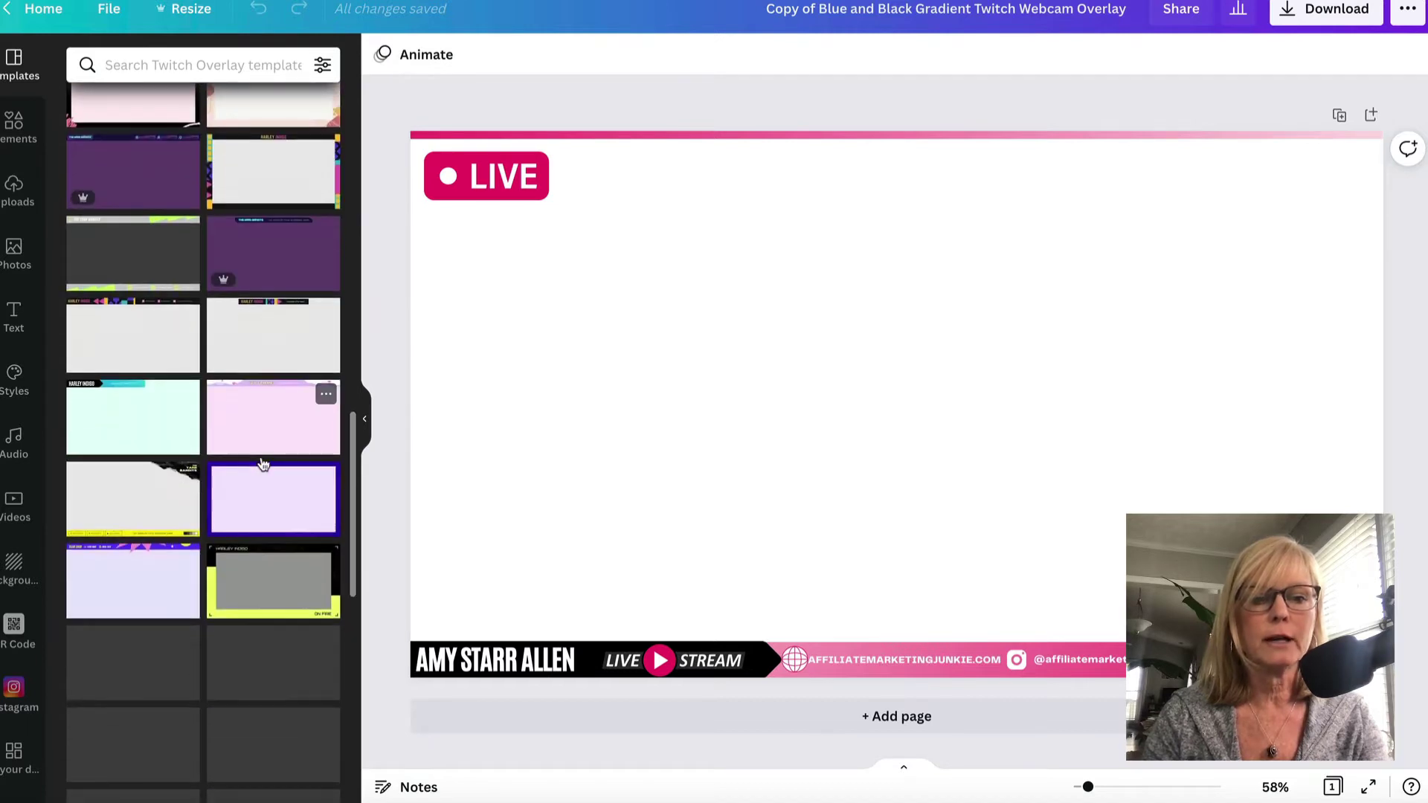
scroll(279, 524, "down", 8)
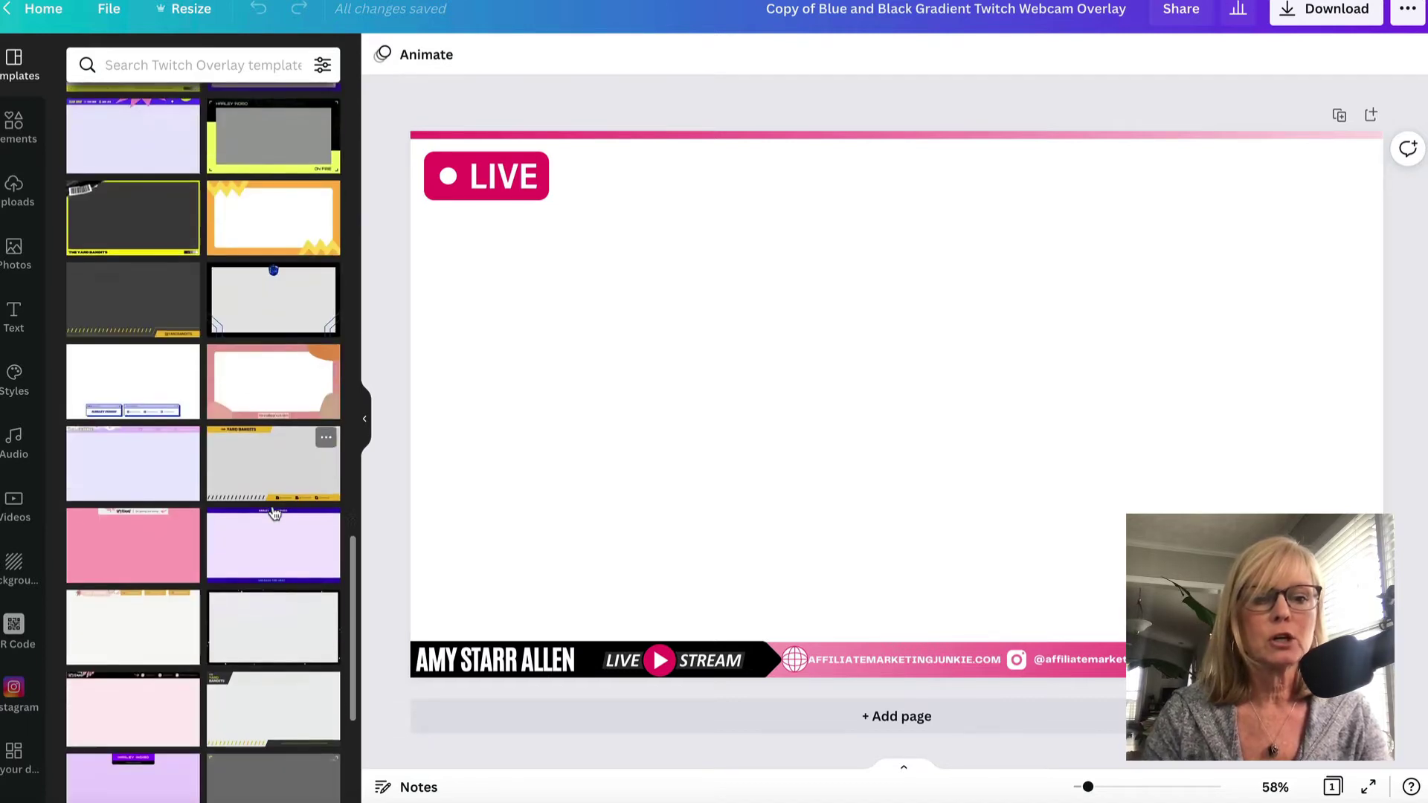
scroll(275, 543, "down", 10)
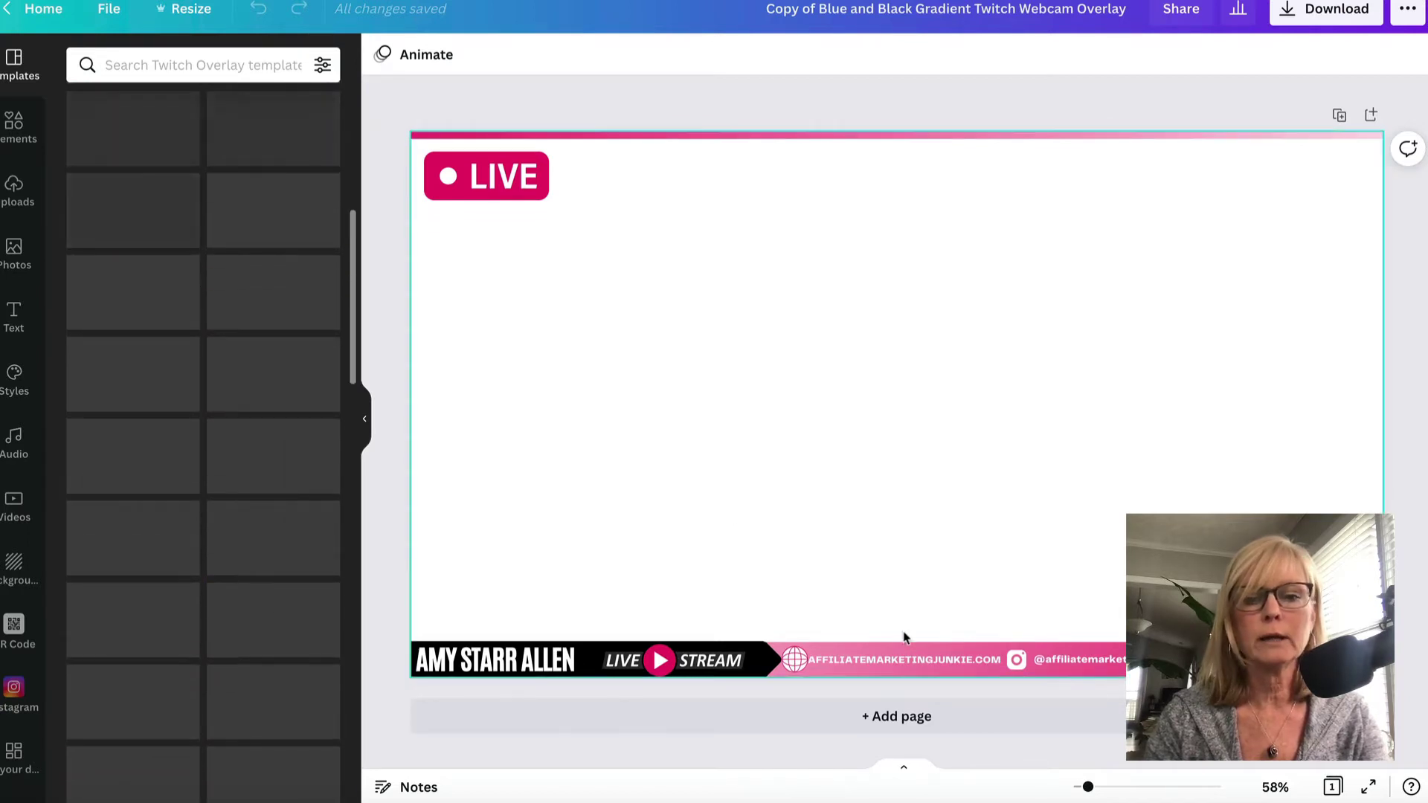
Step: Add a second page and apply the recently used overlay template with the colorful geometric side borders
left_click(885, 731)
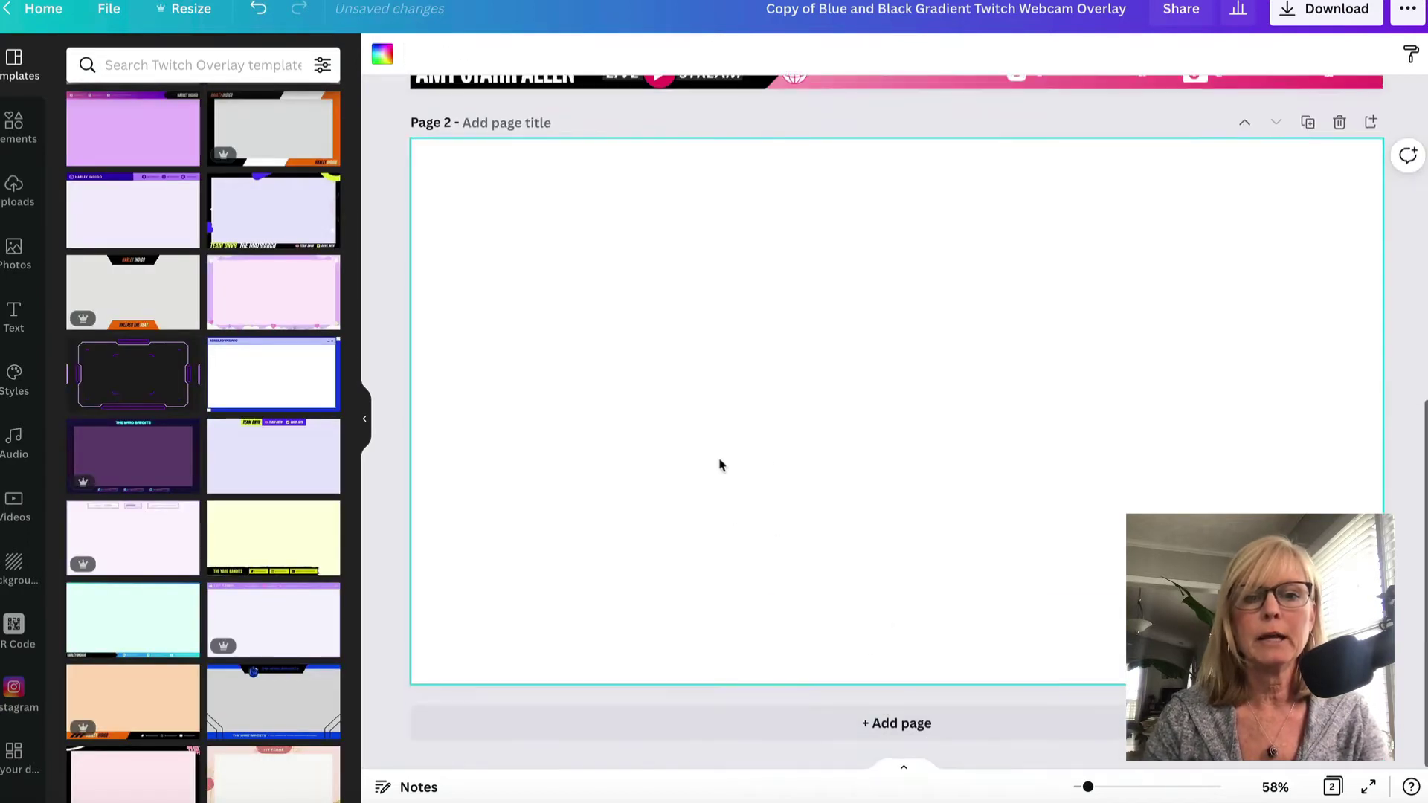
scroll(191, 402, "up", 7)
scroll(192, 401, "down", 1)
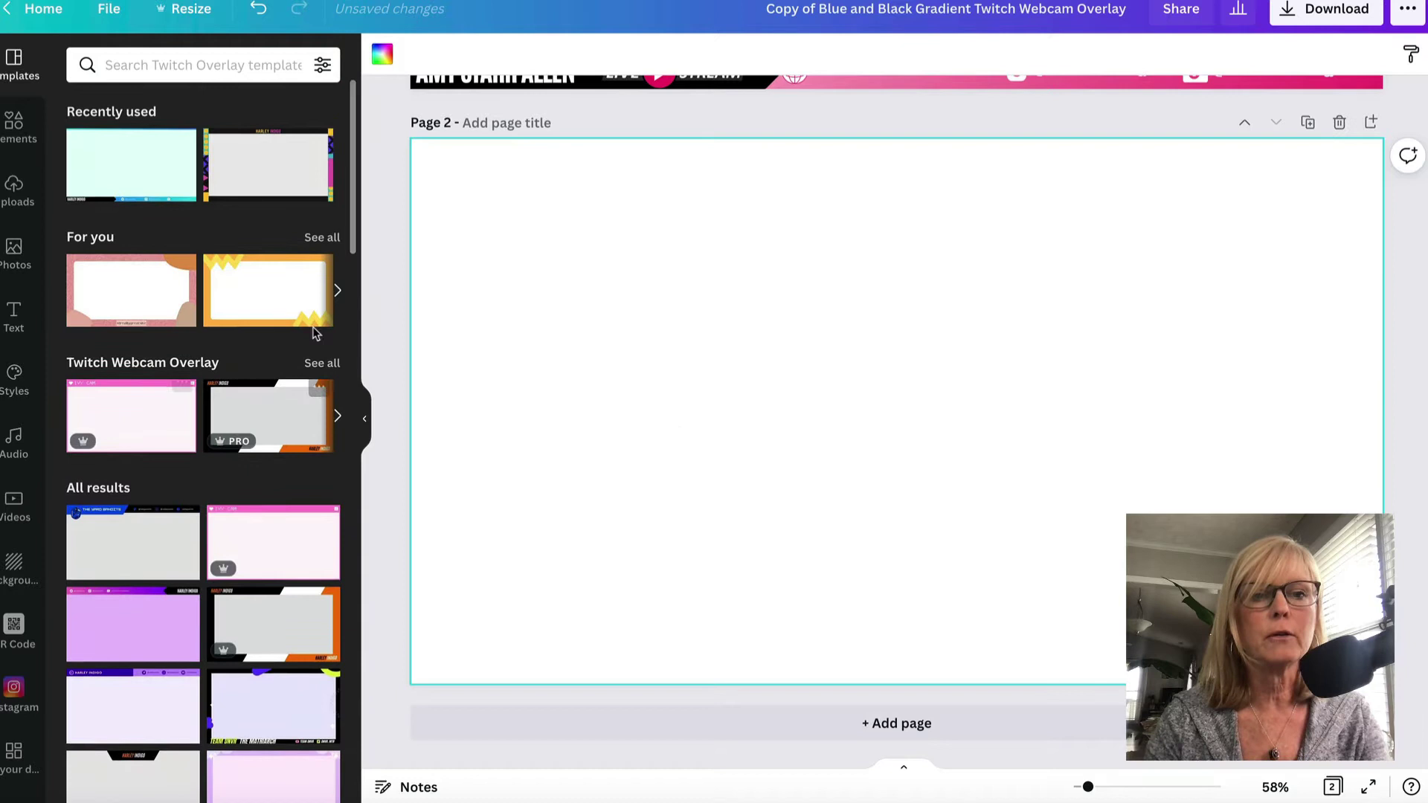
left_click(273, 185)
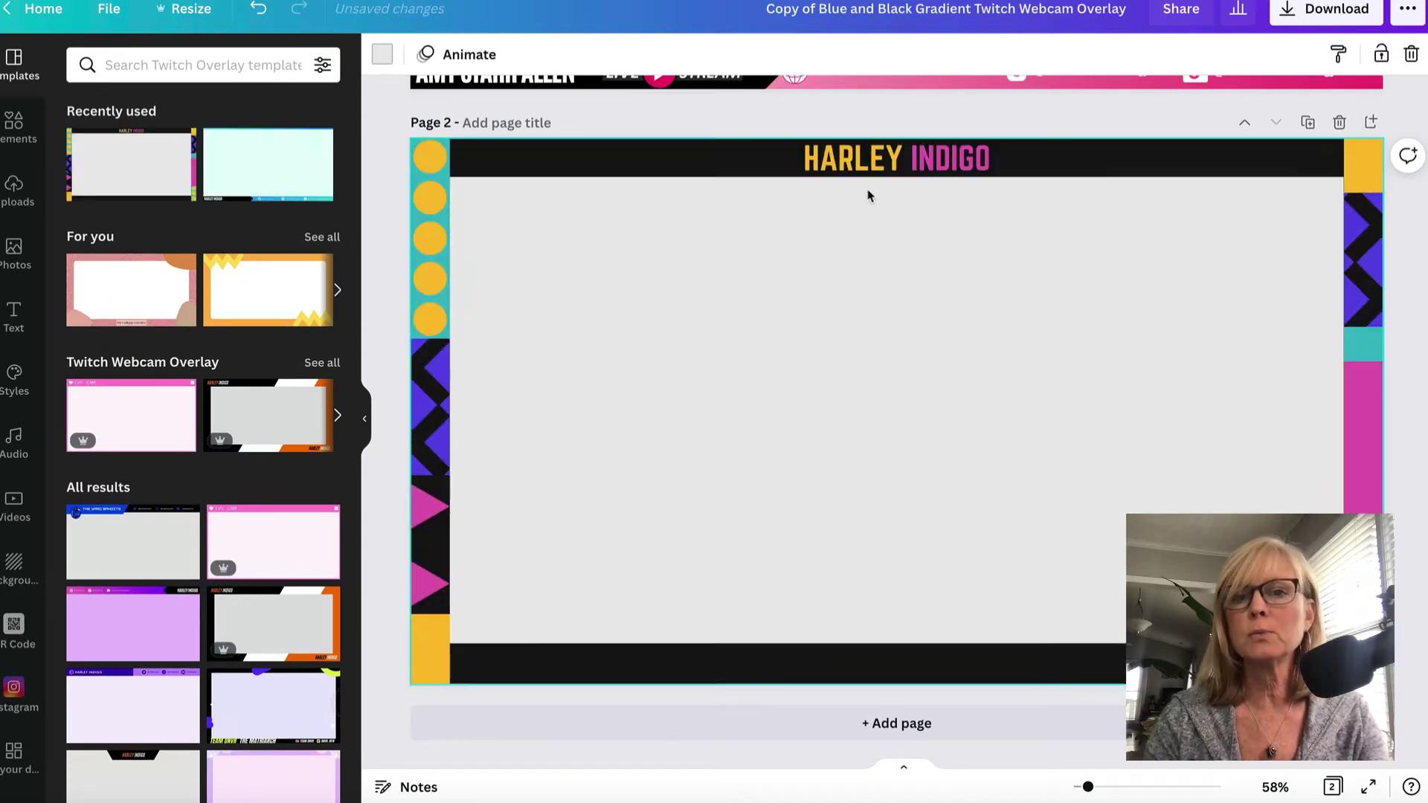
Step: Replace the placeholder name in the page 2 header with "YOUR NAME HERE"
left_click(891, 161)
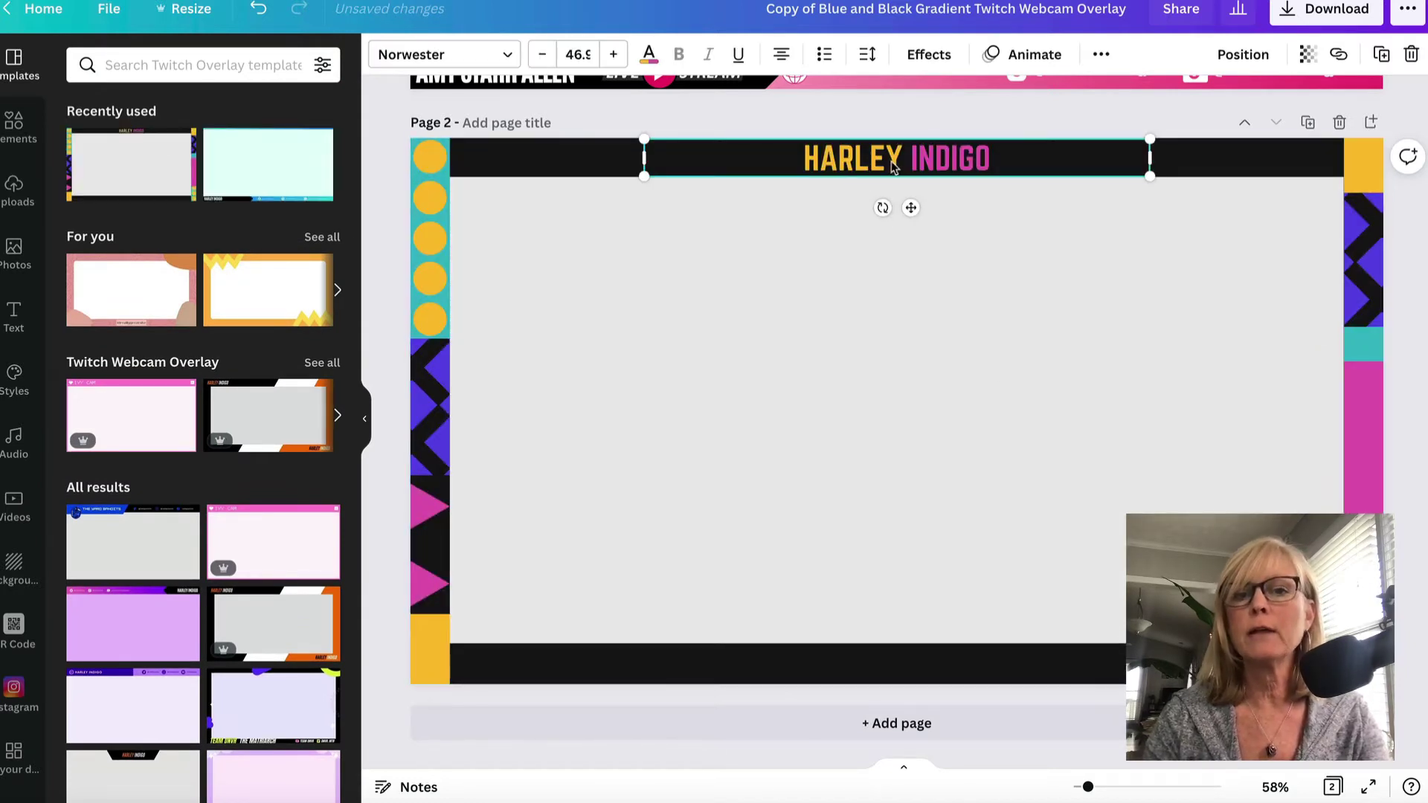
left_click(891, 162)
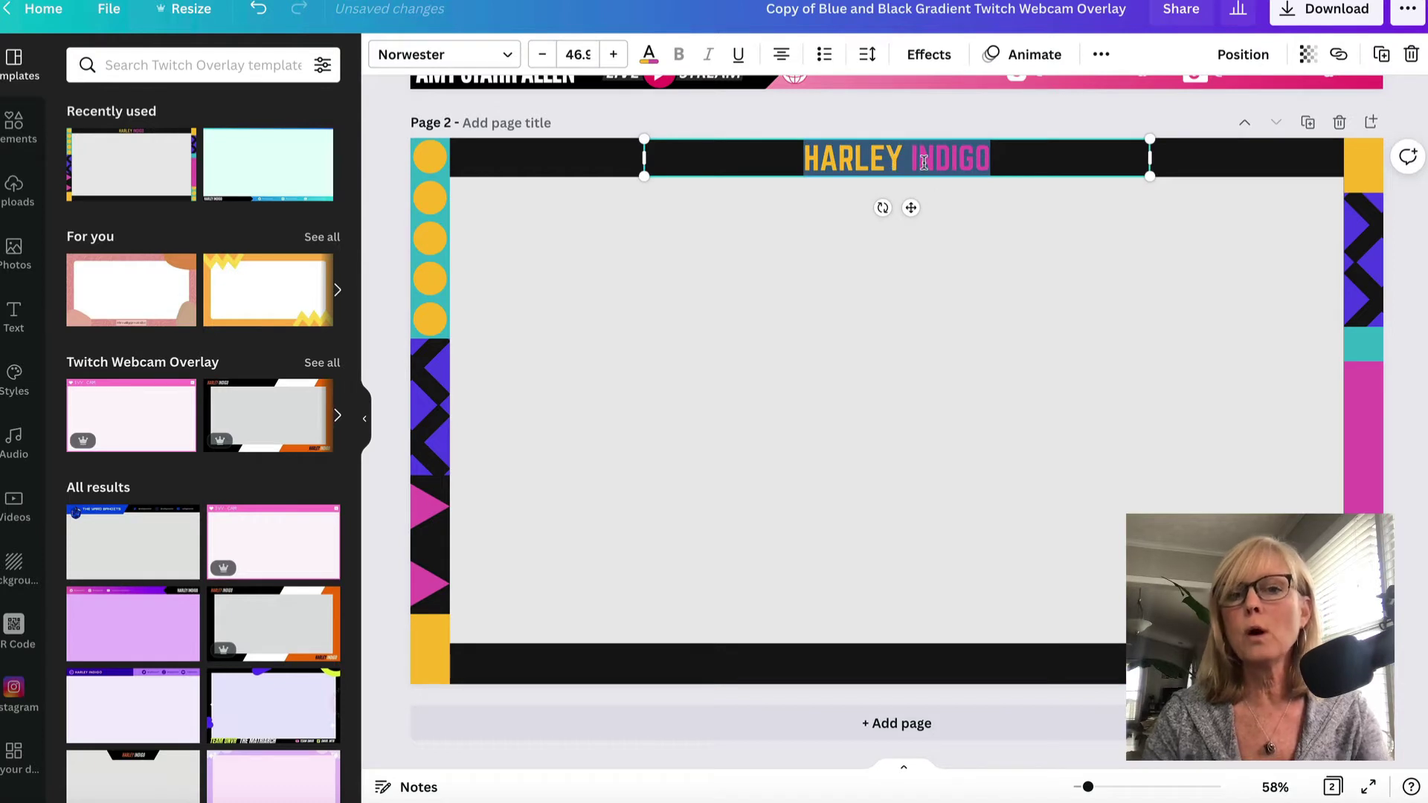
type("YOU")
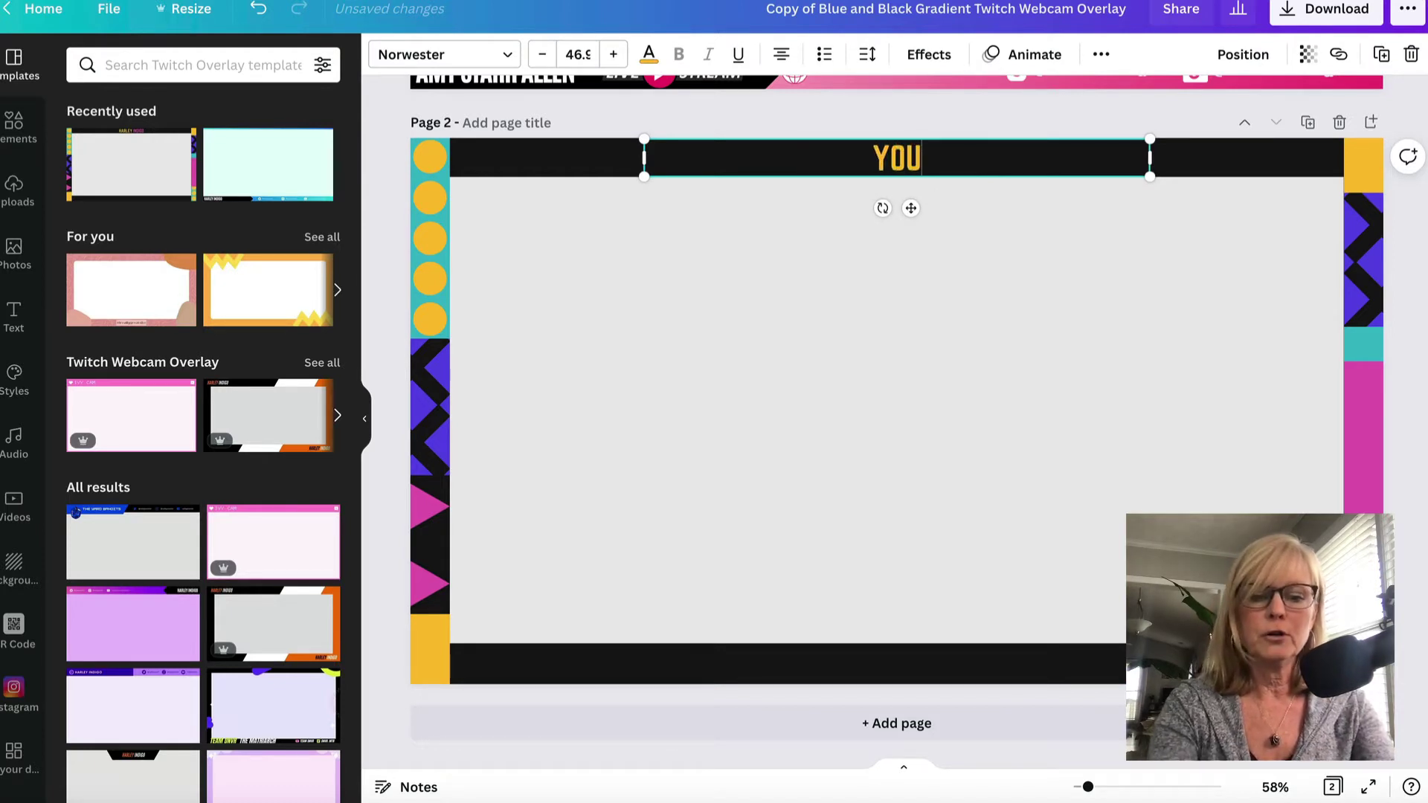
type("R NAME")
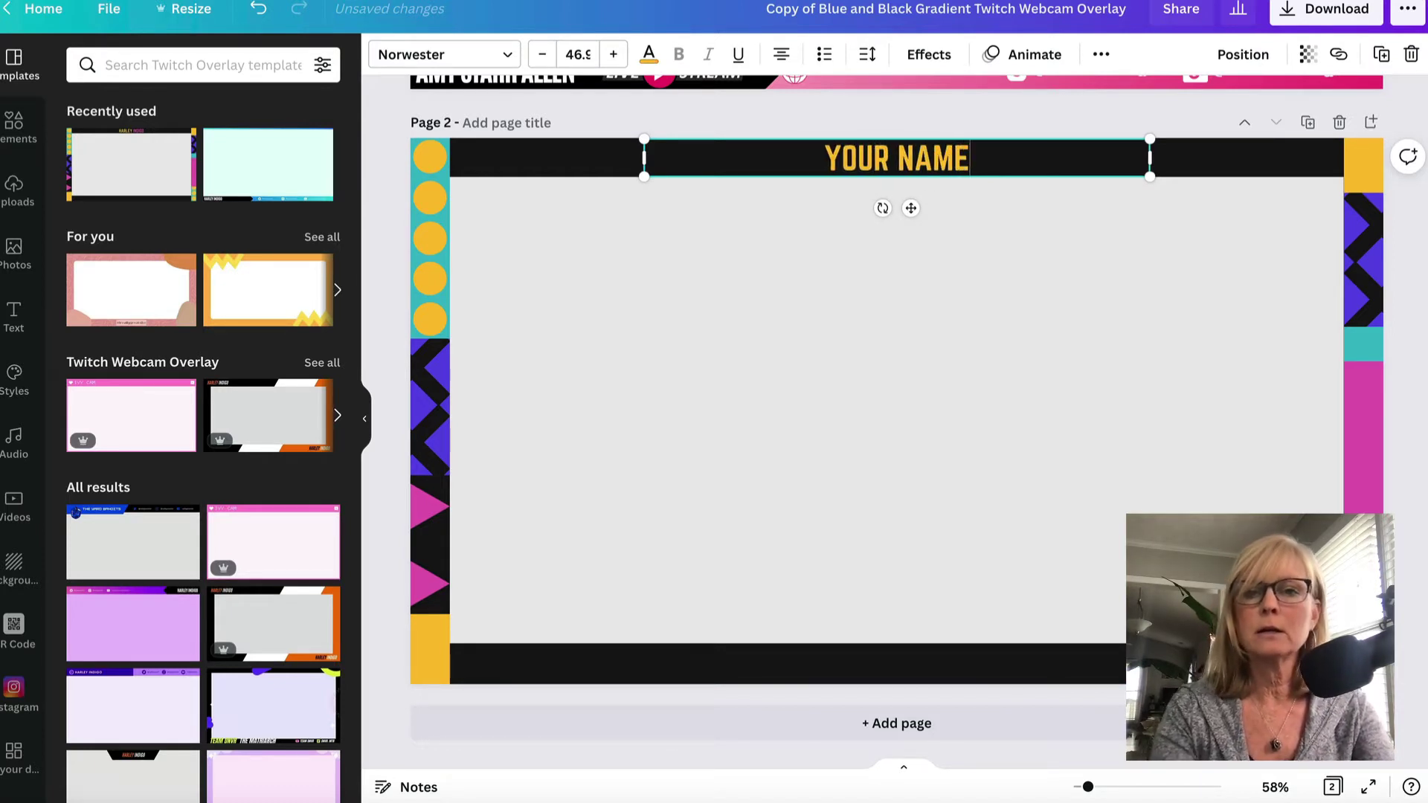
type(" HERE")
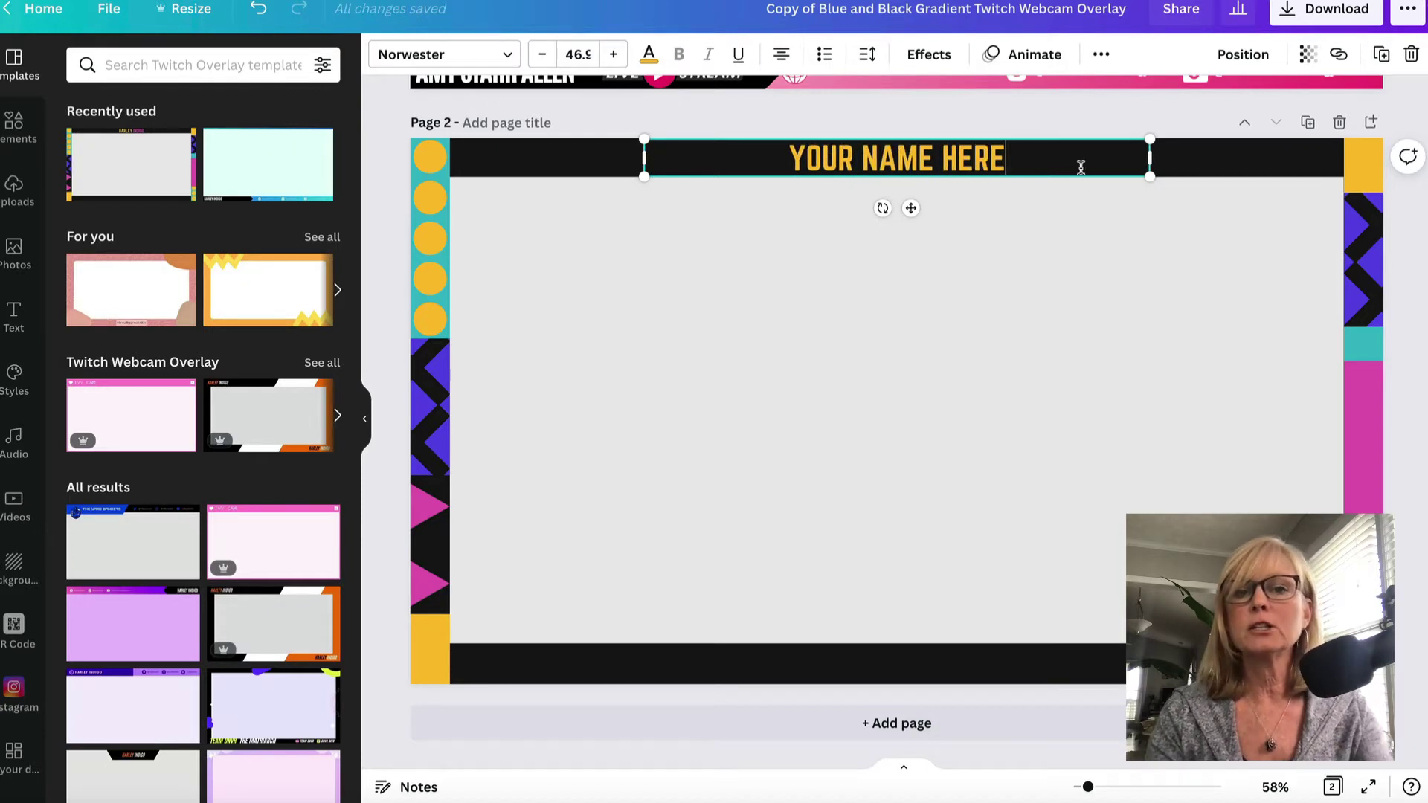
Step: Recolor the "YOUR NAME HERE" header text with the crimson pink brand kit color
left_click_drag(1029, 156, 768, 156)
left_click(647, 54)
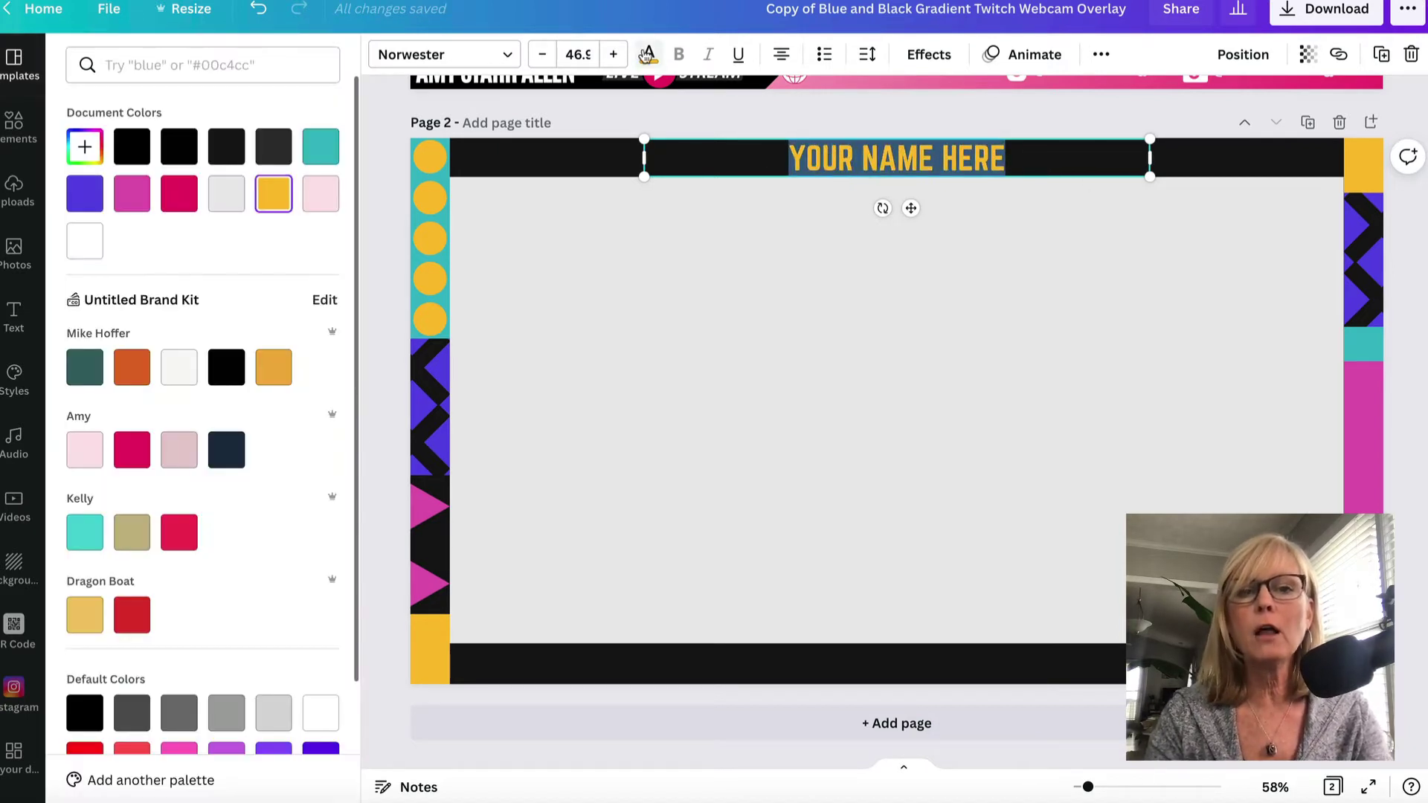
left_click(132, 450)
key("Escape")
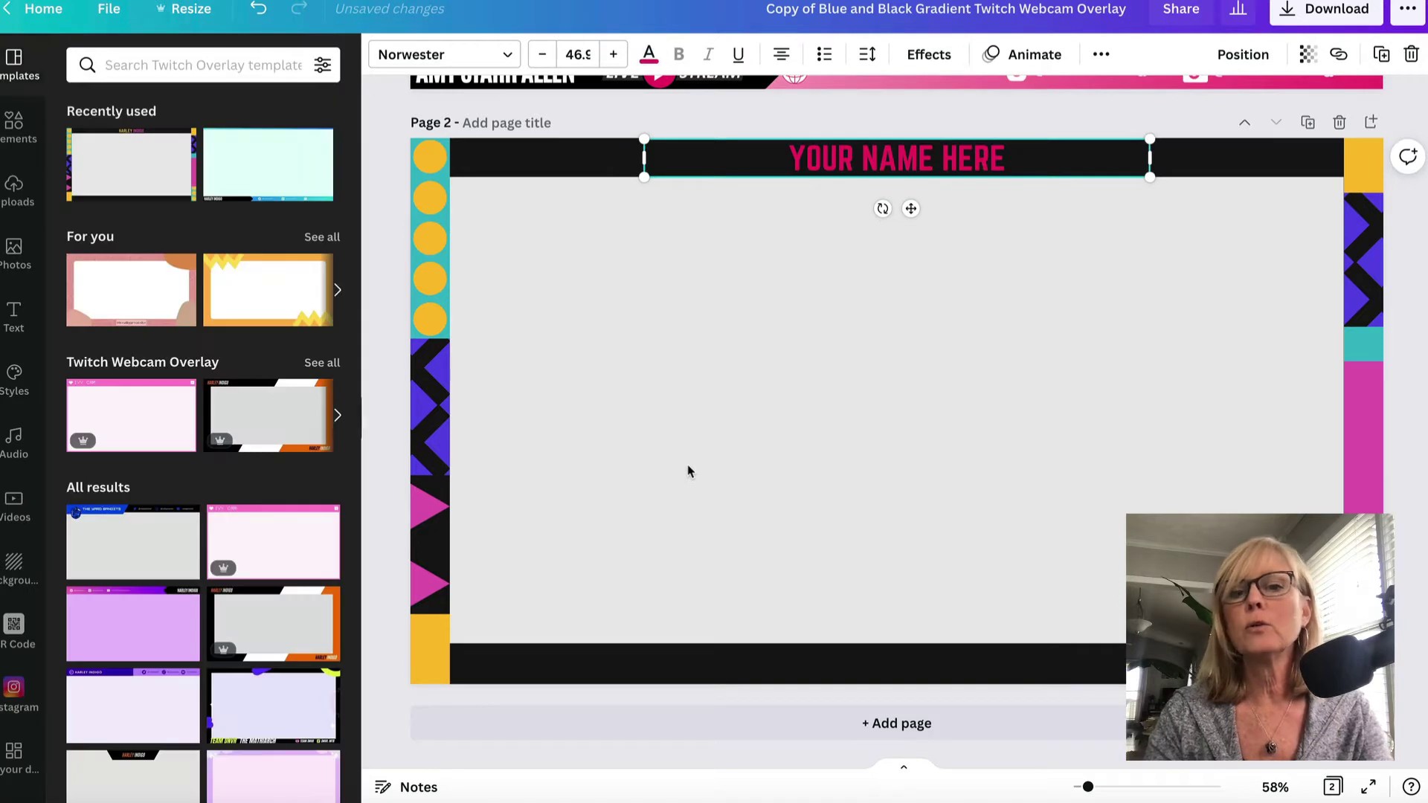
left_click(688, 471)
left_click(433, 259)
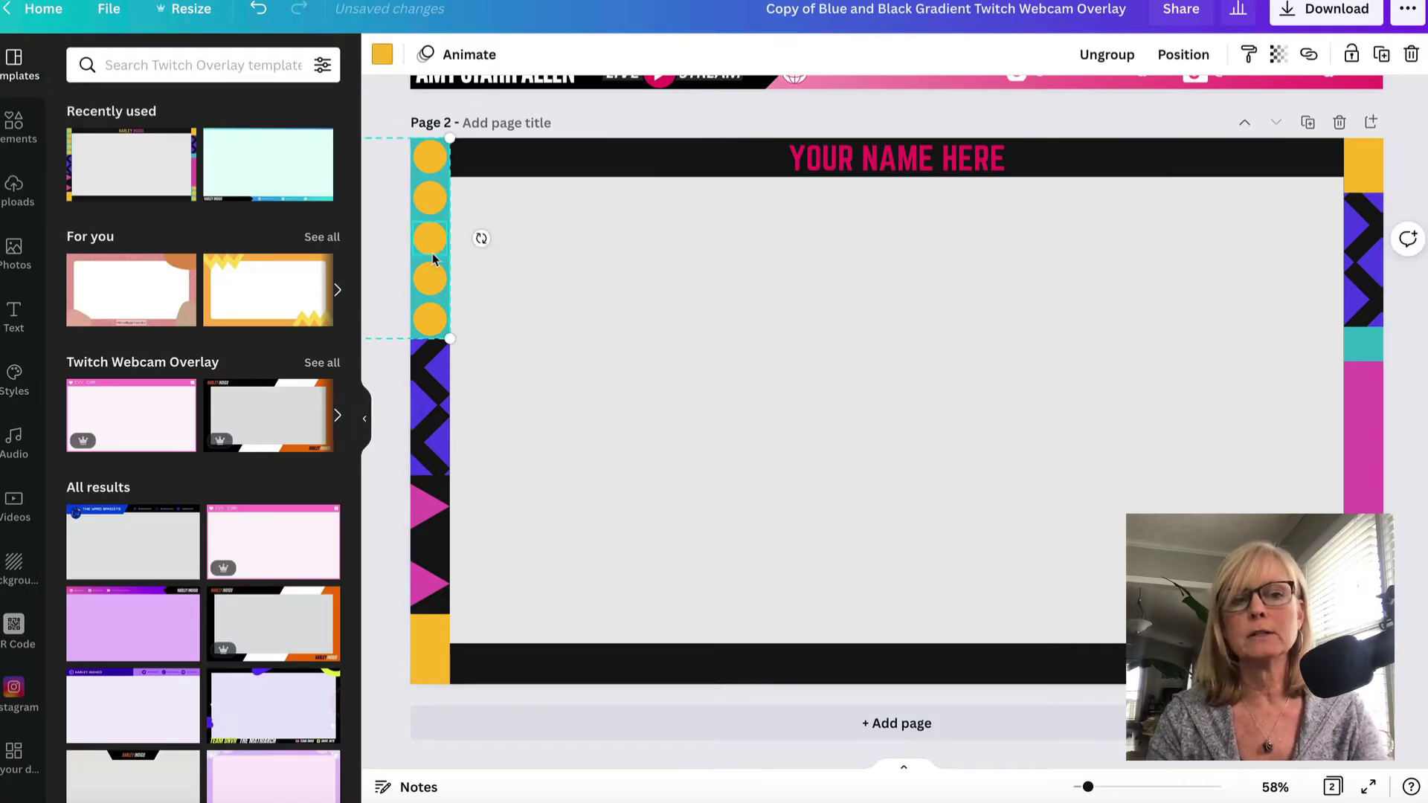
left_click(694, 444)
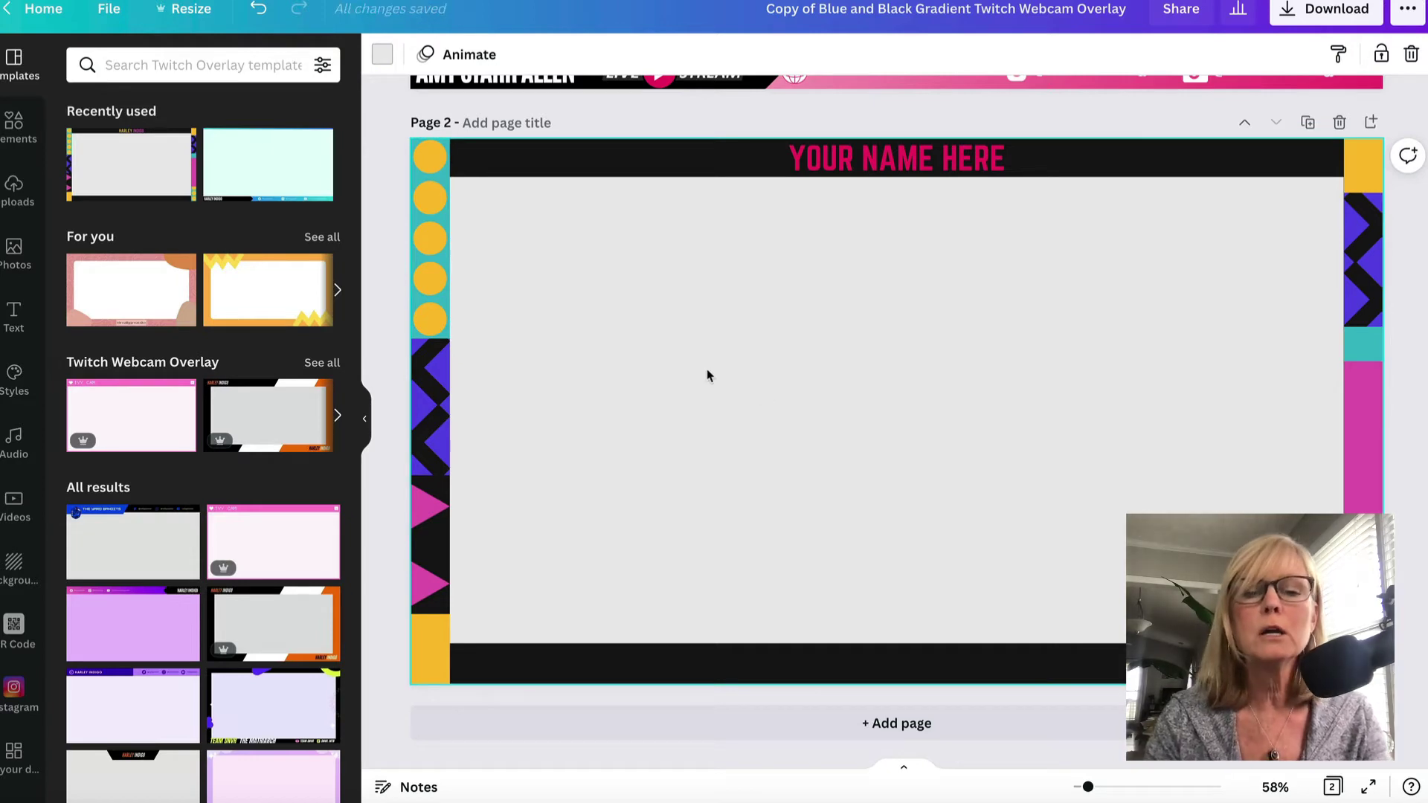
Step: Replace page 2 with the pink IVY CAM template, then with the lavender template with clouds, stars and hearts
left_click(143, 387)
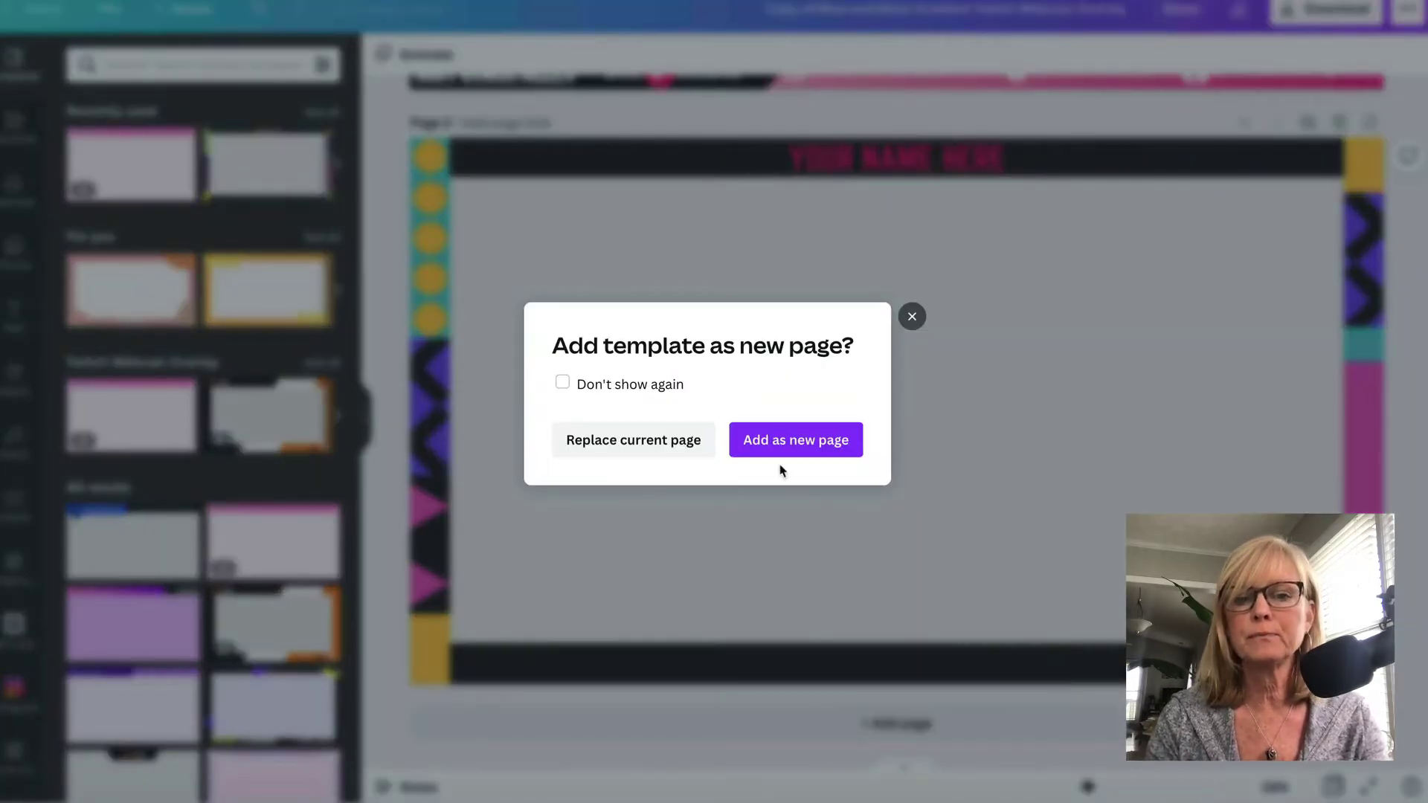
left_click(653, 439)
scroll(253, 474, "down", 4)
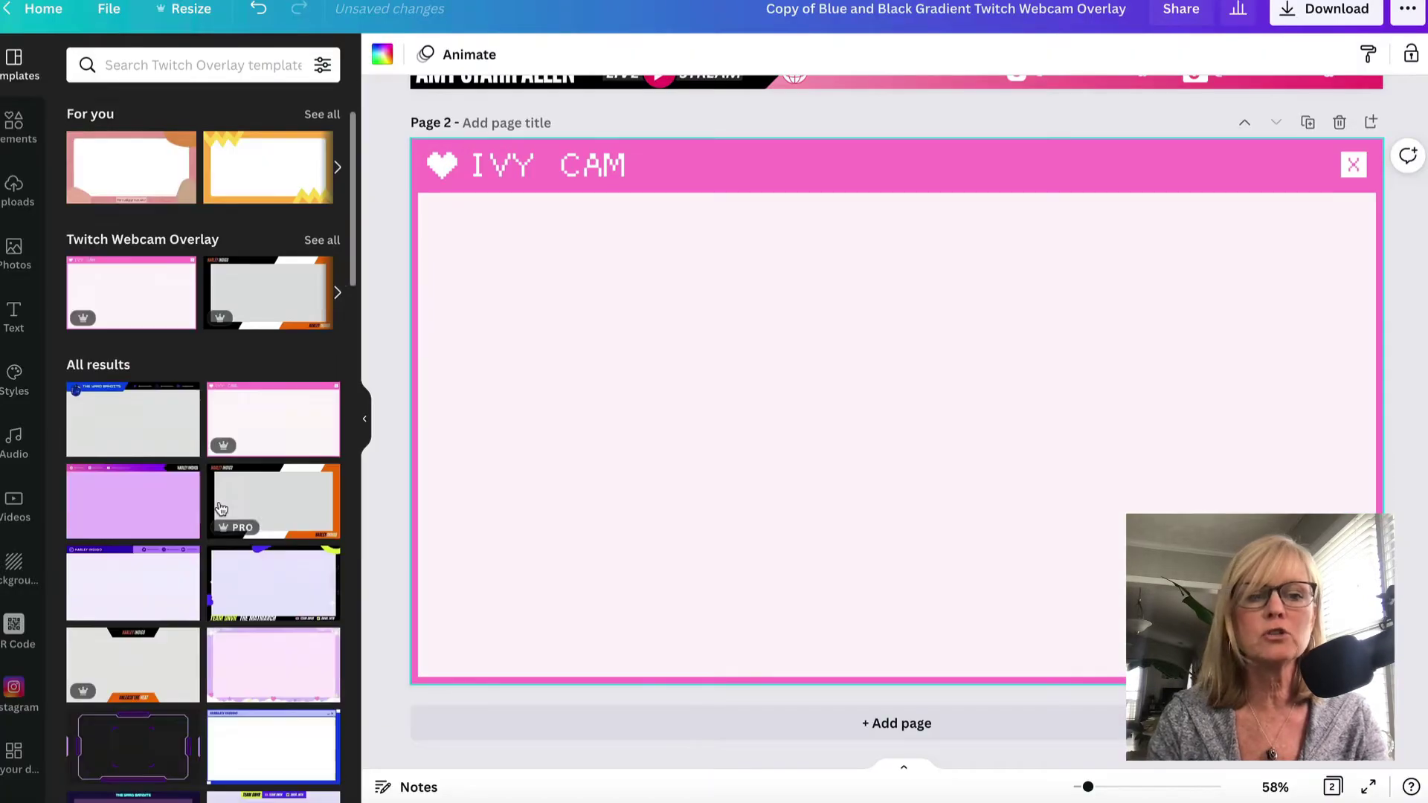
left_click(253, 533)
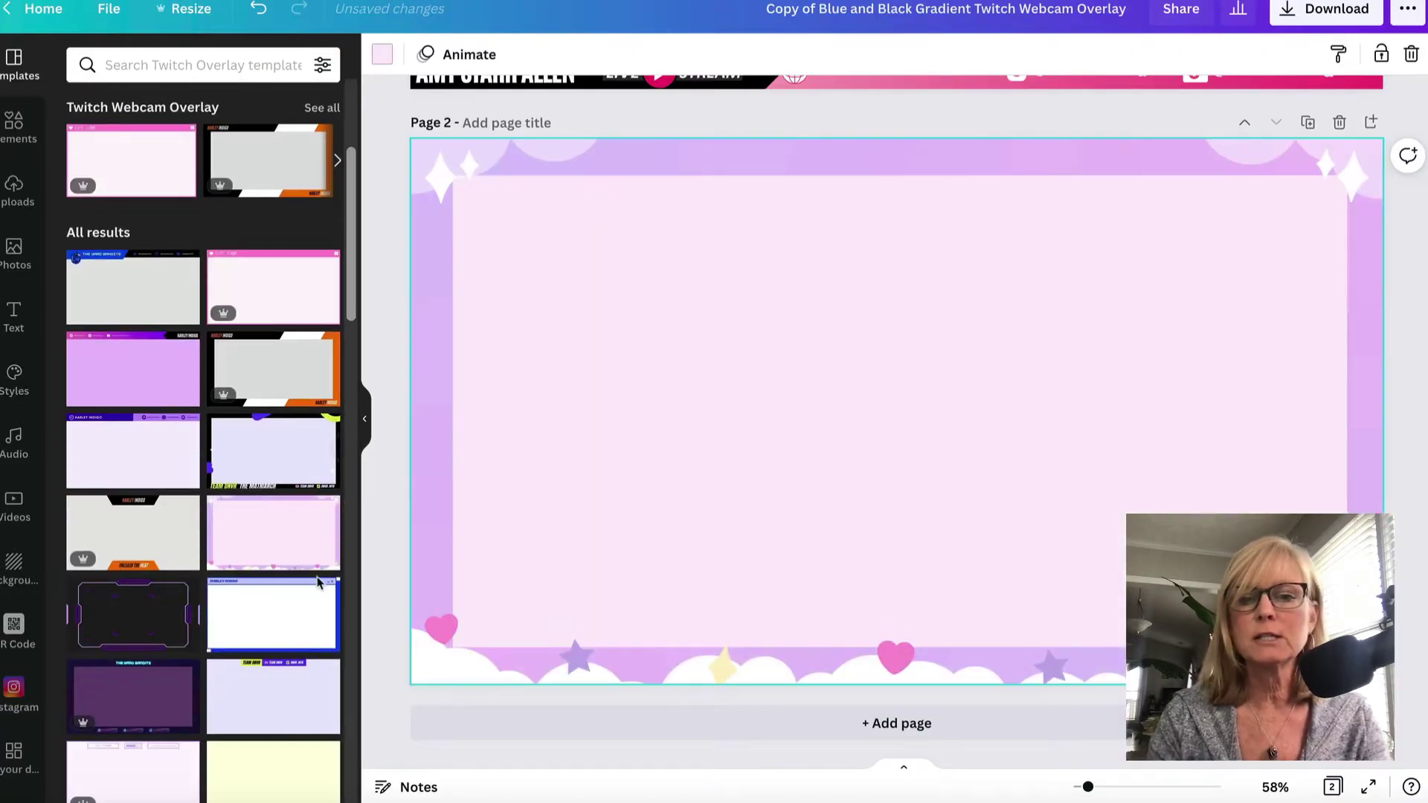
Step: Replace page 2 with the lavender overlay template that has a pink-to-purple gradient header and a black name tag
scroll(256, 581, "down", 2)
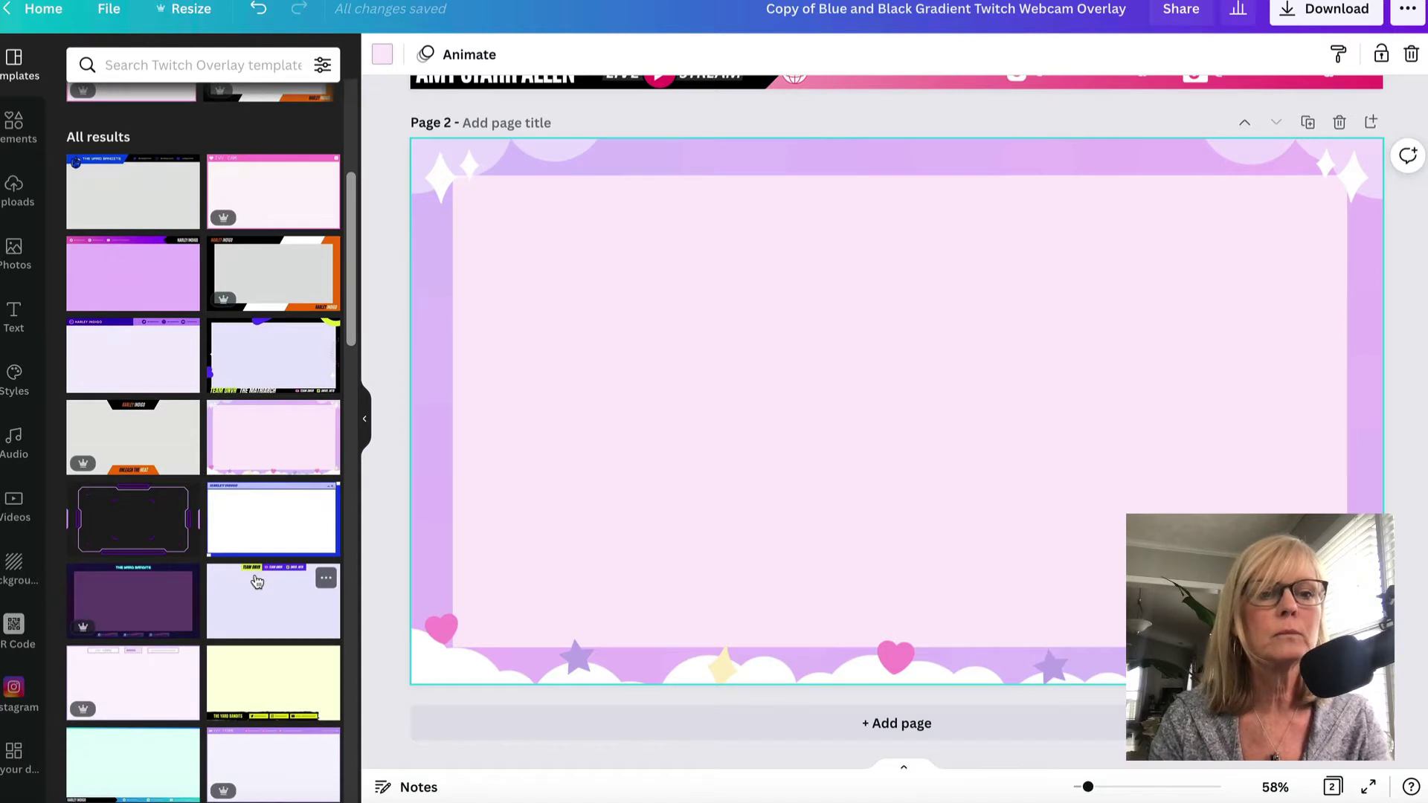
left_click(105, 273)
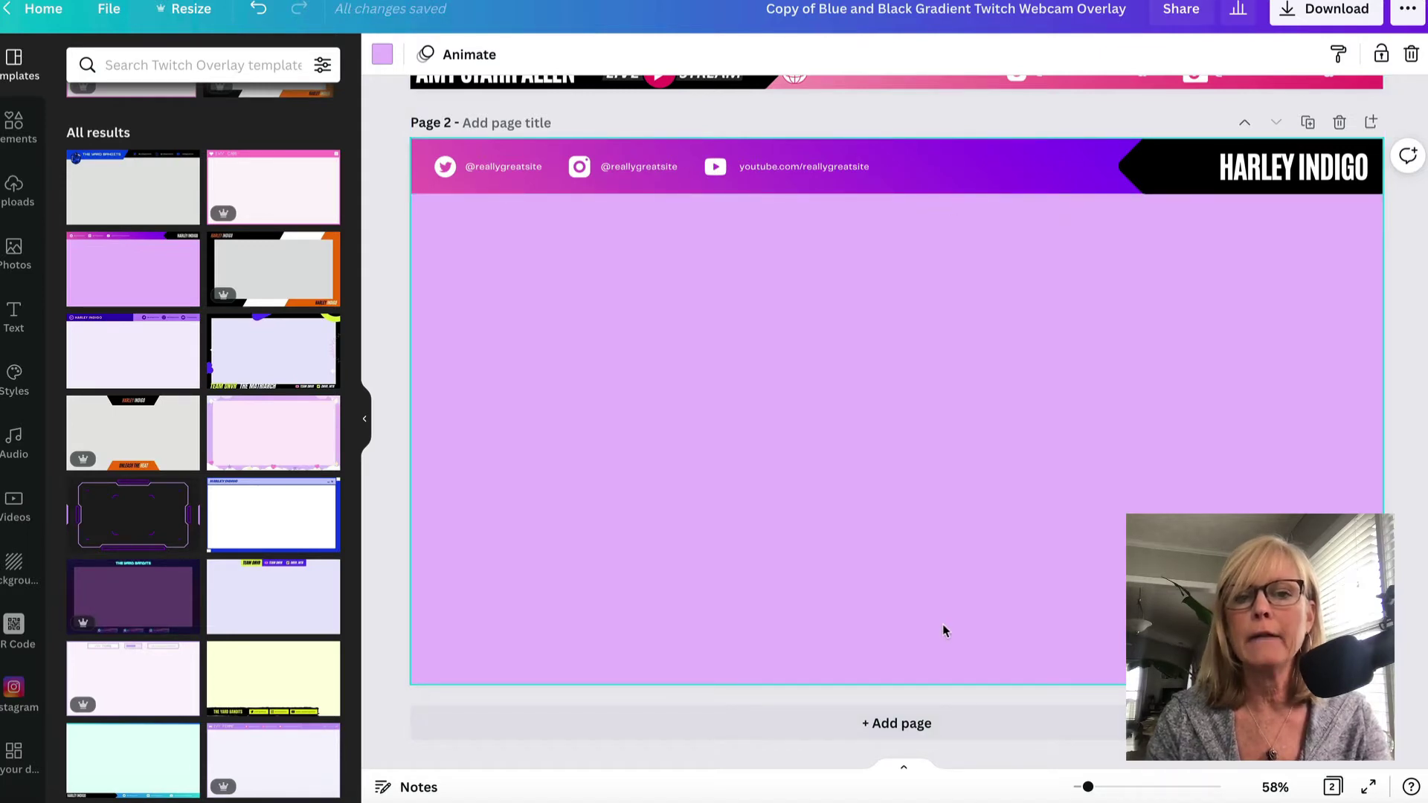
scroll(925, 587, "up", 6)
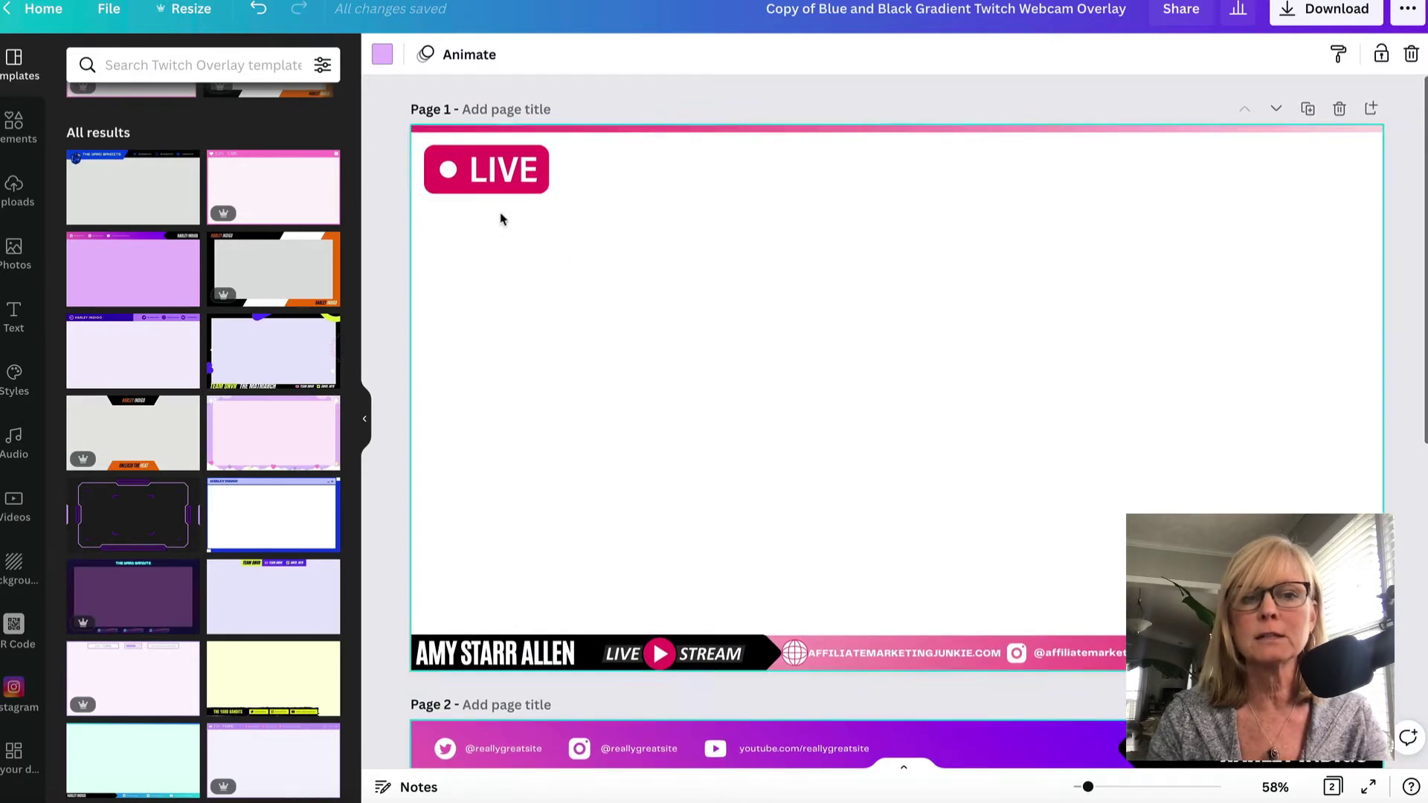
scroll(929, 446, "down", 6)
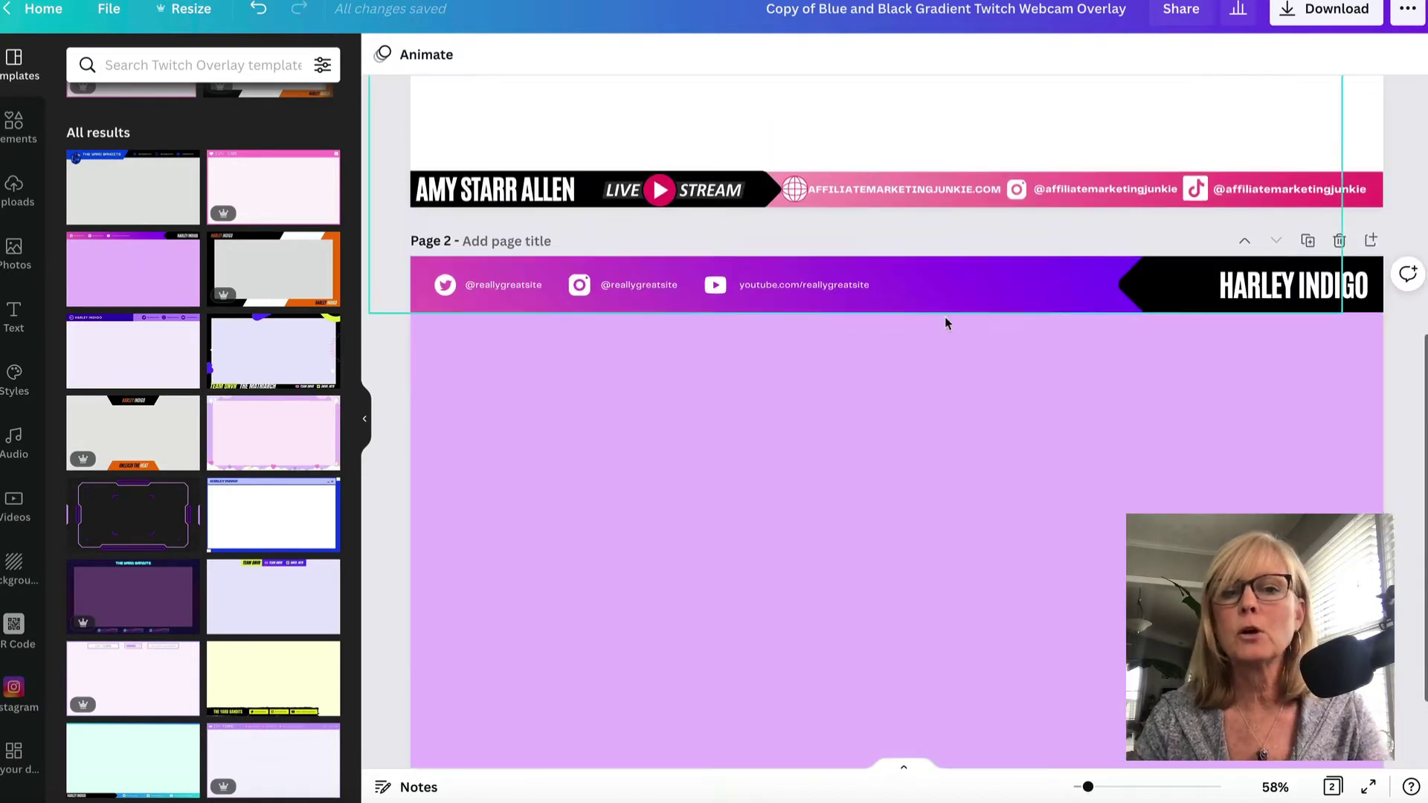
scroll(946, 323, "up", 3)
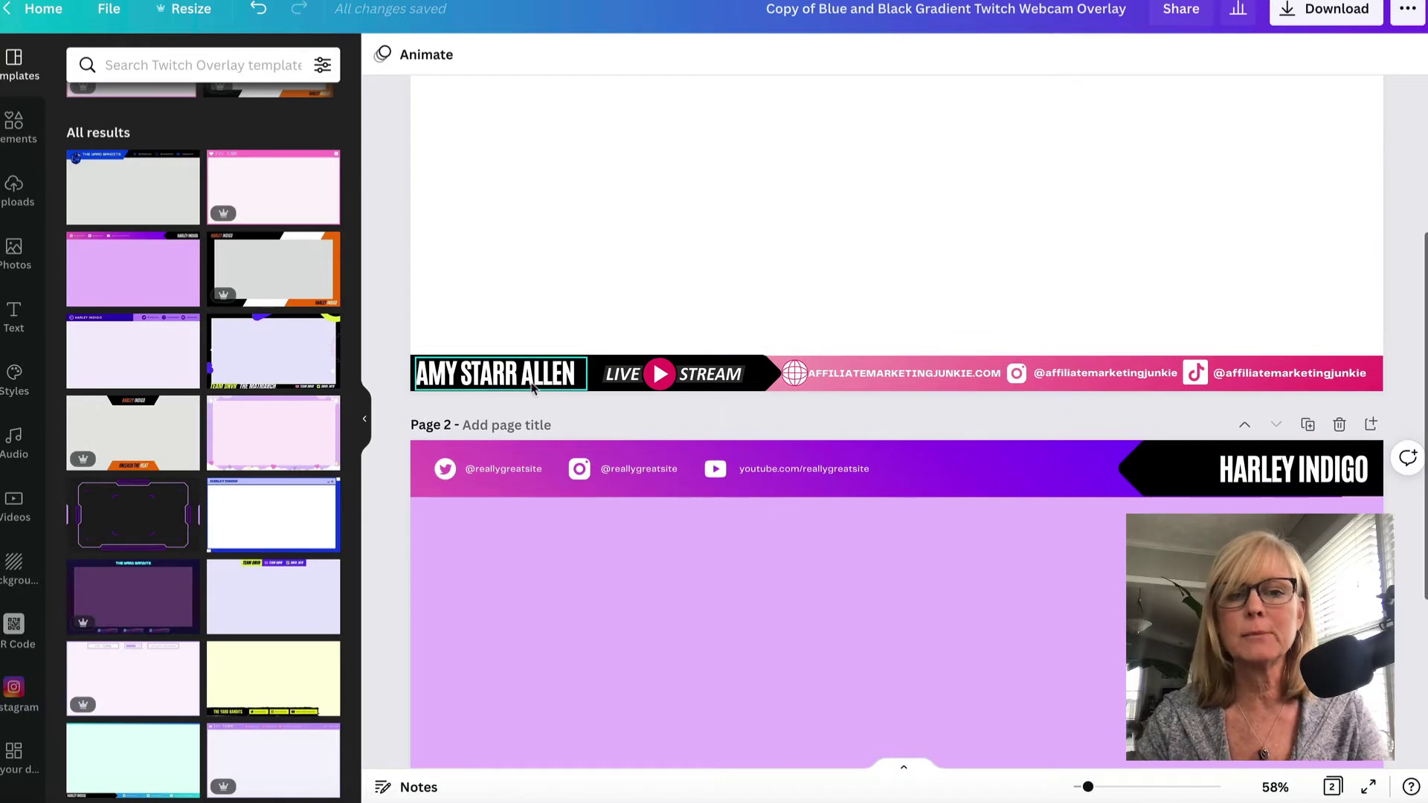
scroll(1103, 580, "down", 4)
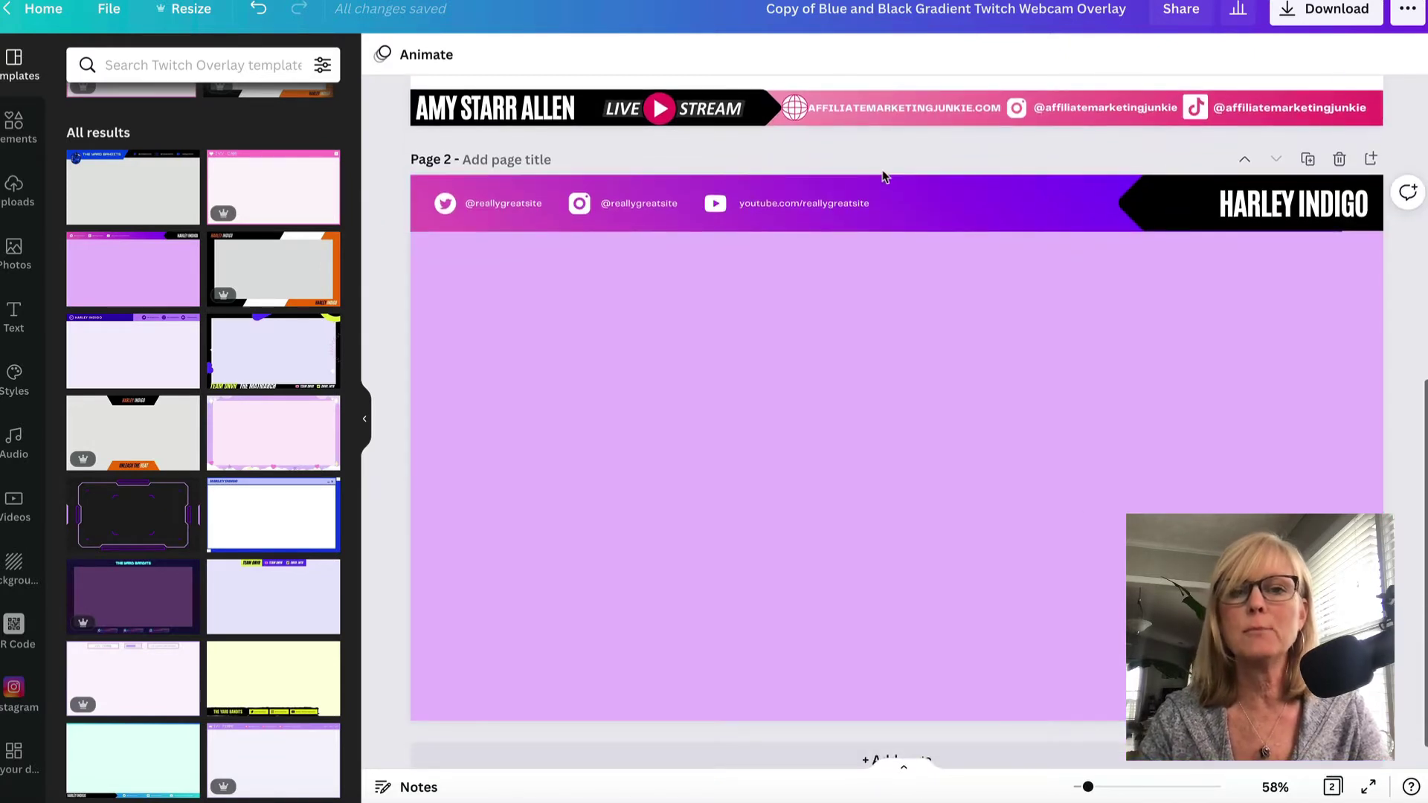
scroll(1055, 562, "up", 1)
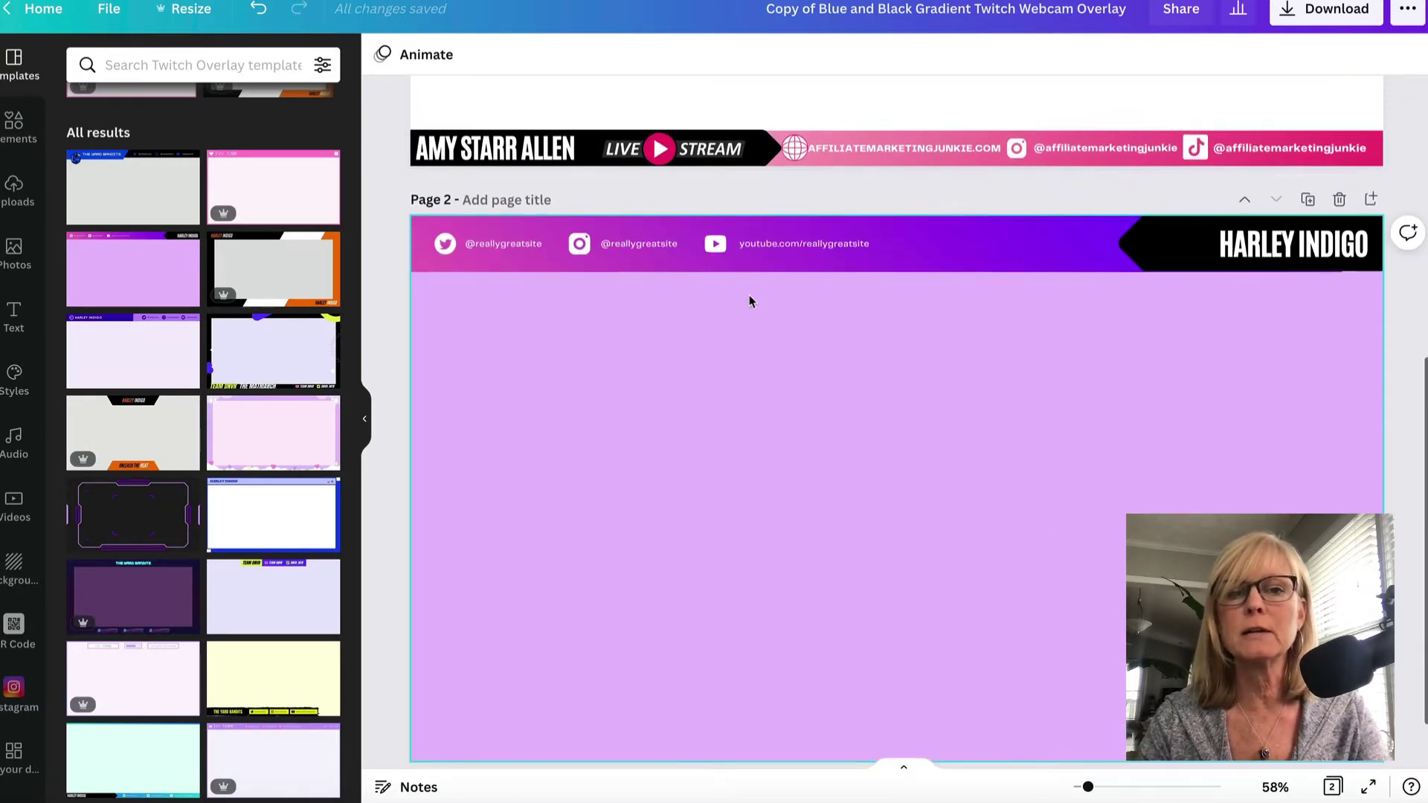
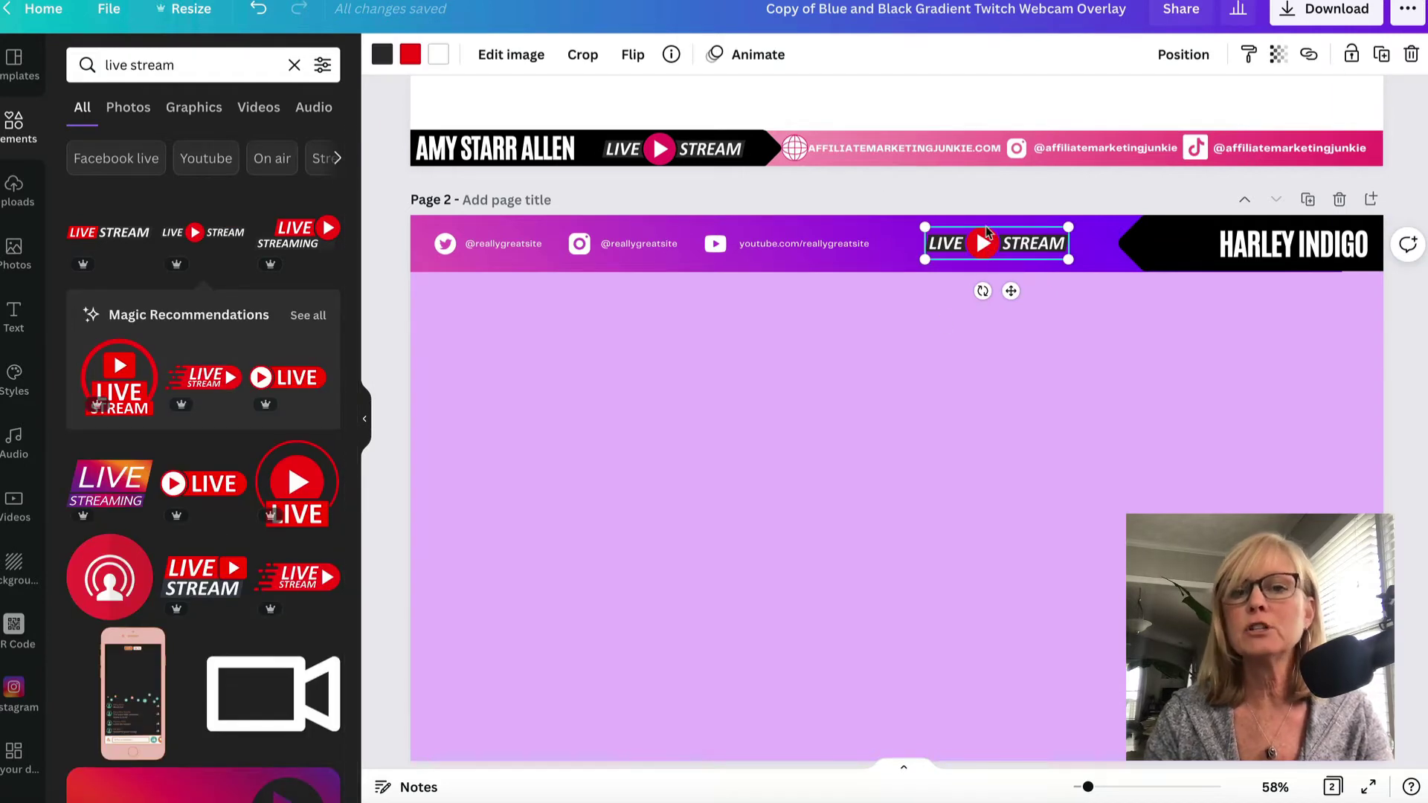
Step: Recolor the red part of the LIVE STREAM graphic in the page 2 header with the crimson pink brand kit color
left_click(411, 56)
left_click(128, 403)
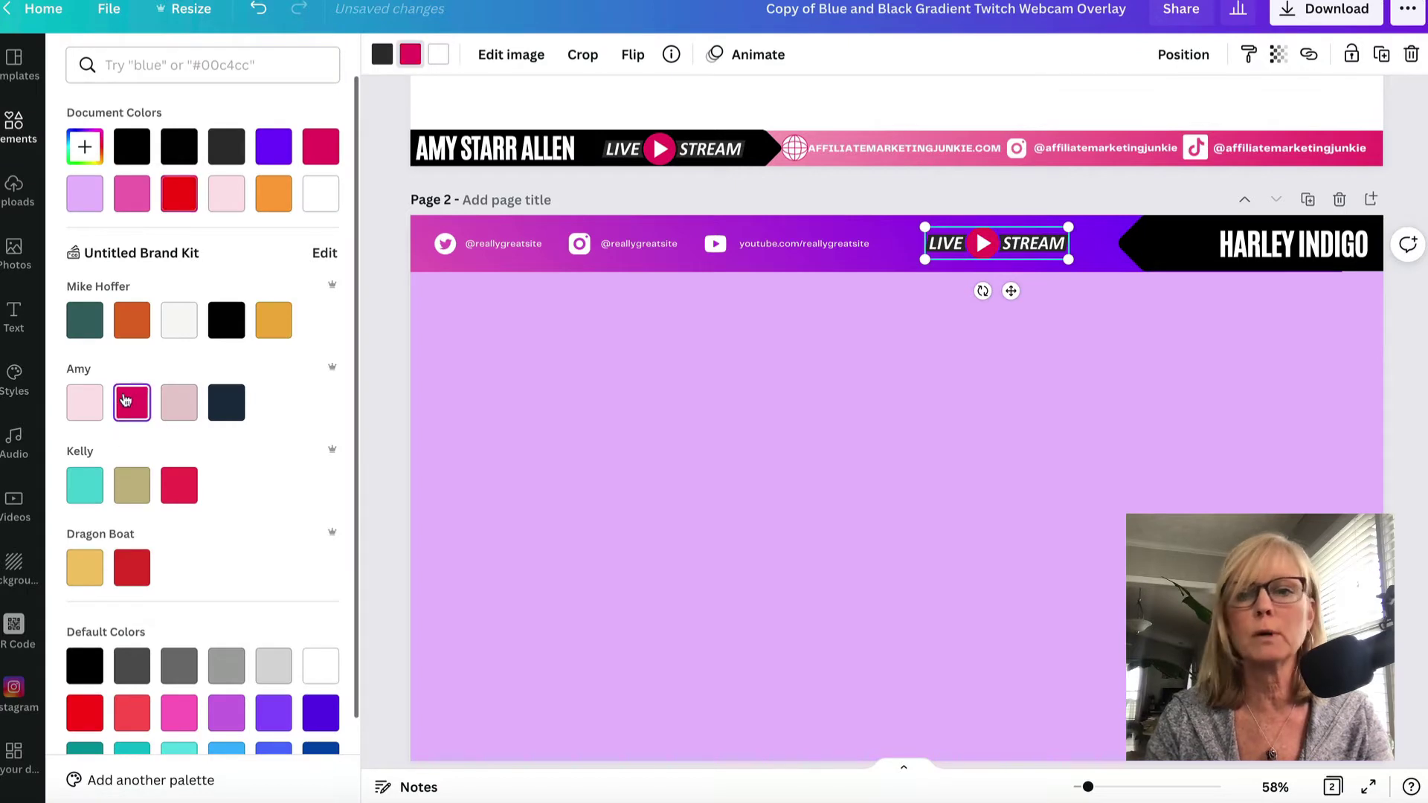
left_click(704, 434)
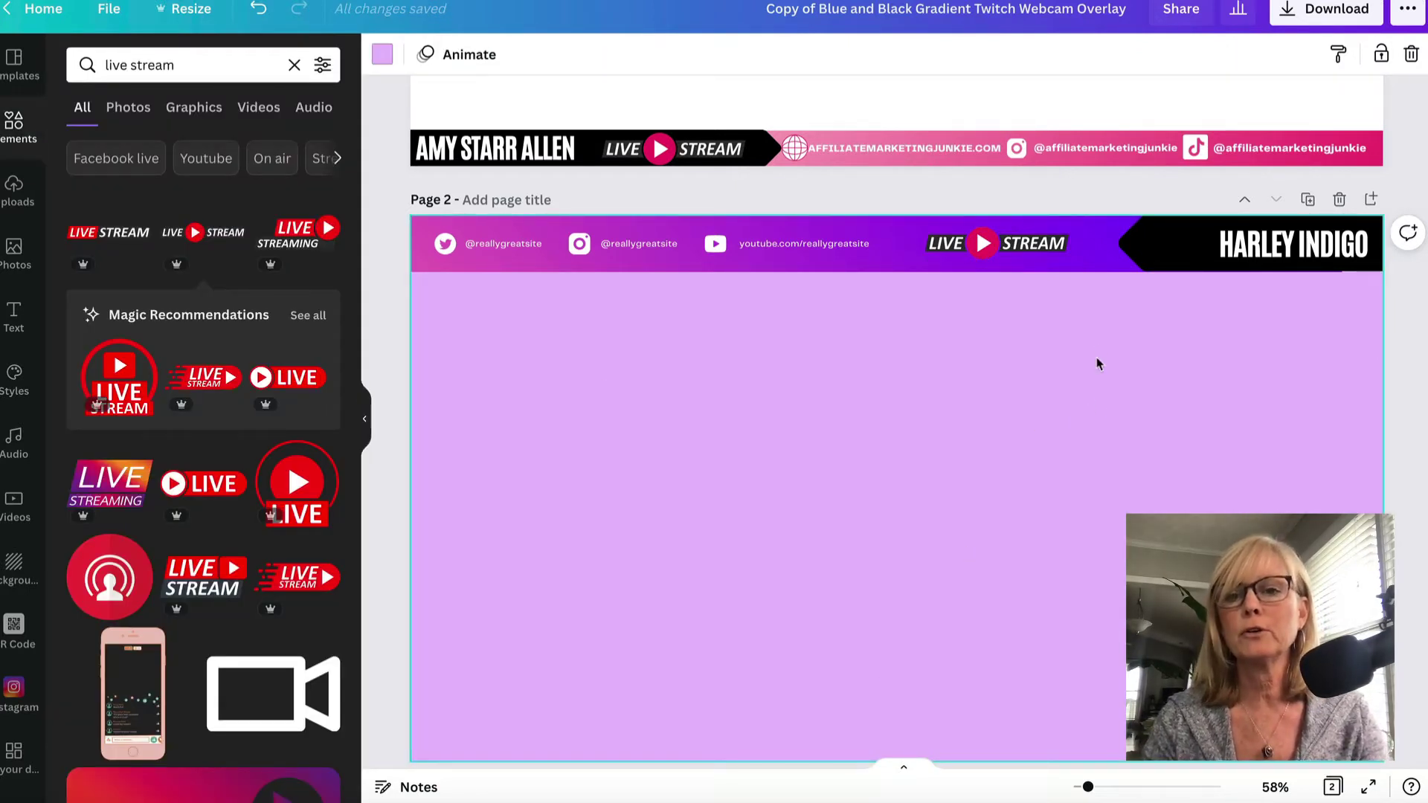
Step: Shorten the elements search from "live stream" to "live" and run it to find a badge like the one on page 1
scroll(1070, 319, "up", 6)
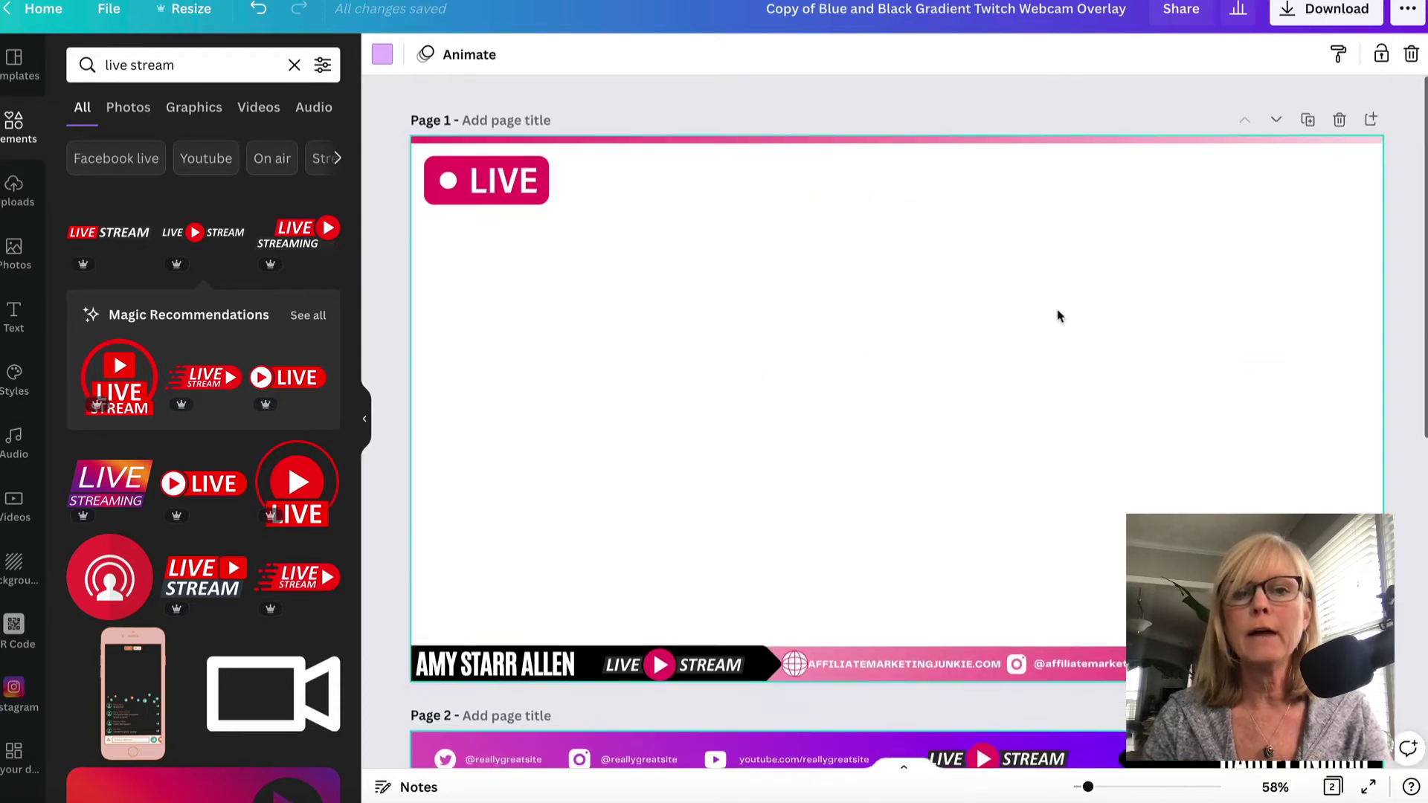
scroll(638, 308, "down", 6)
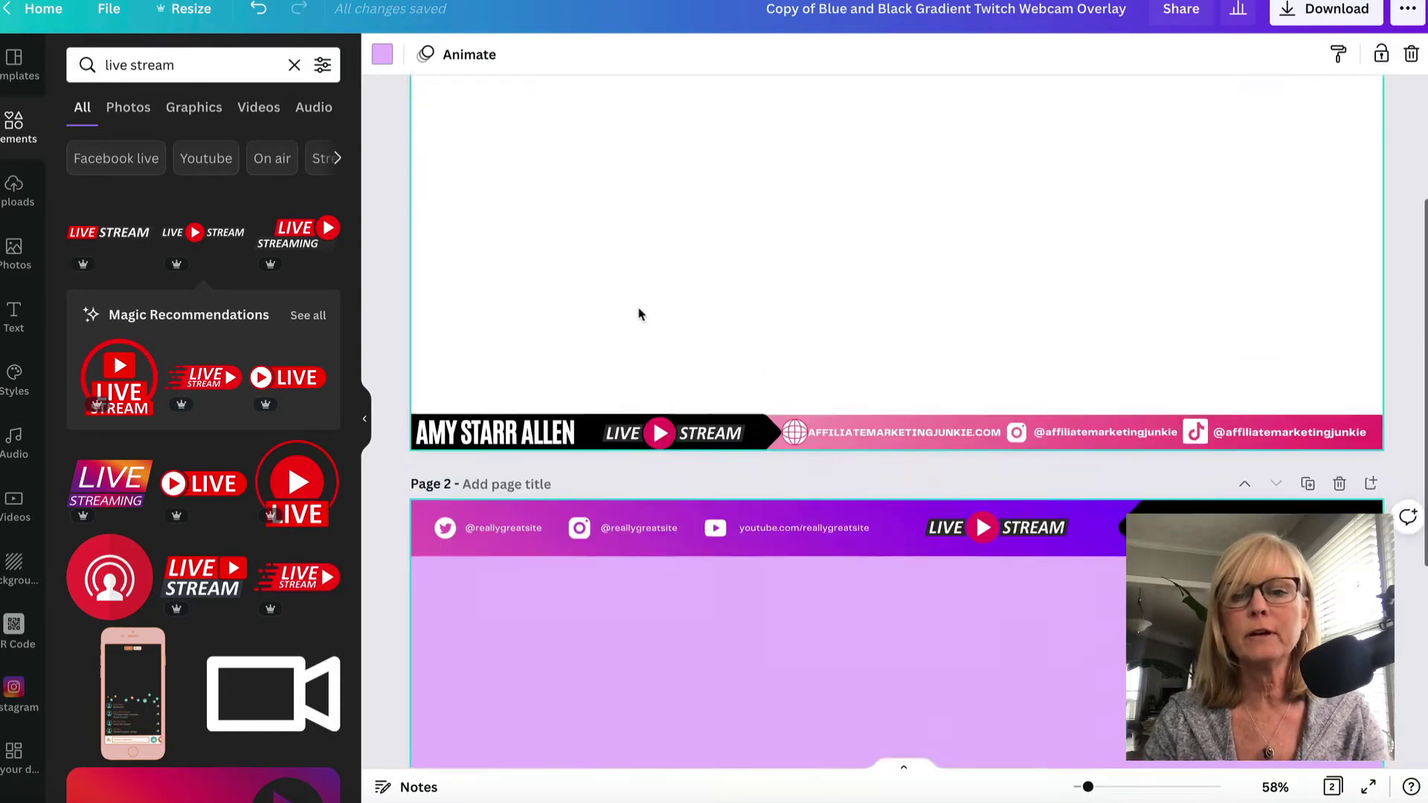
left_click(195, 64)
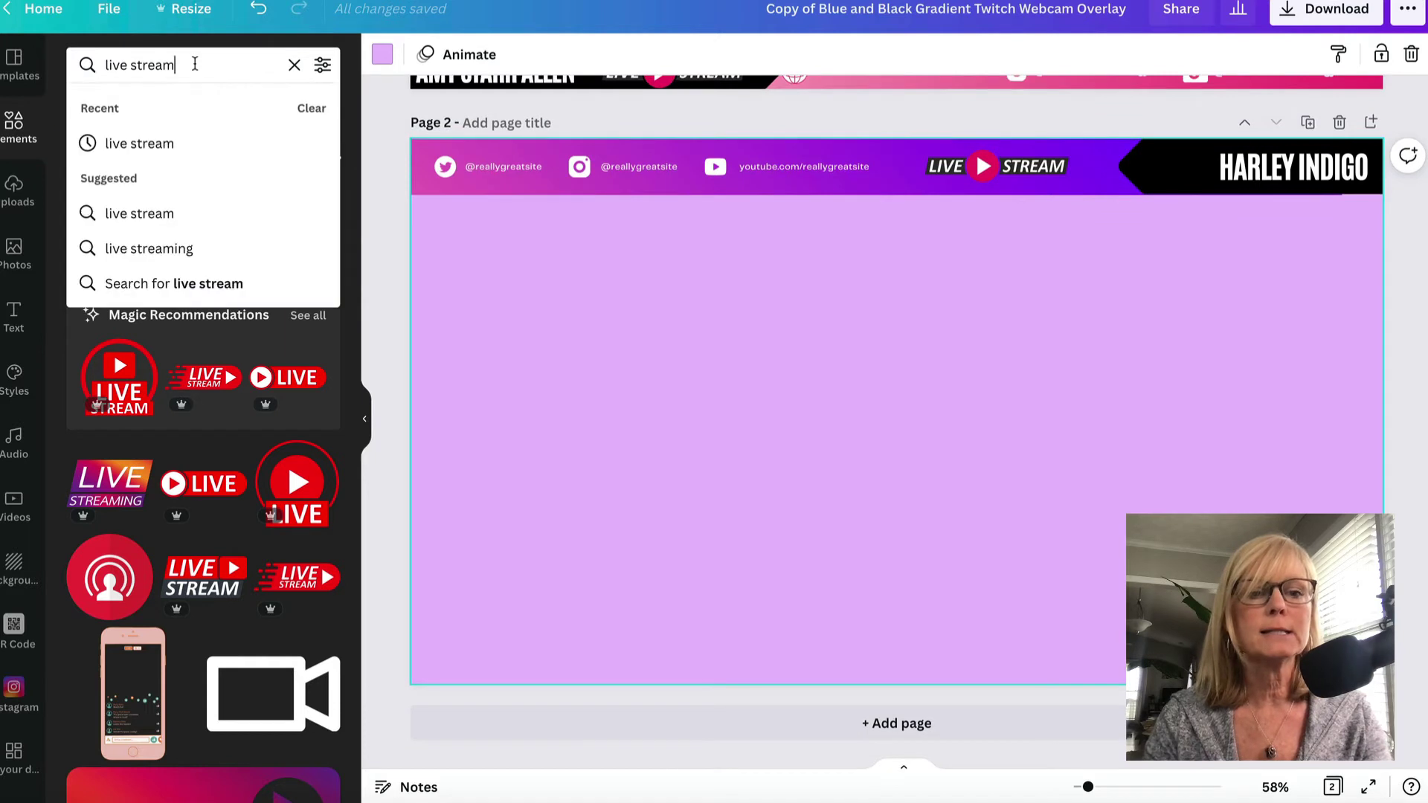
left_click_drag(183, 64, 128, 60)
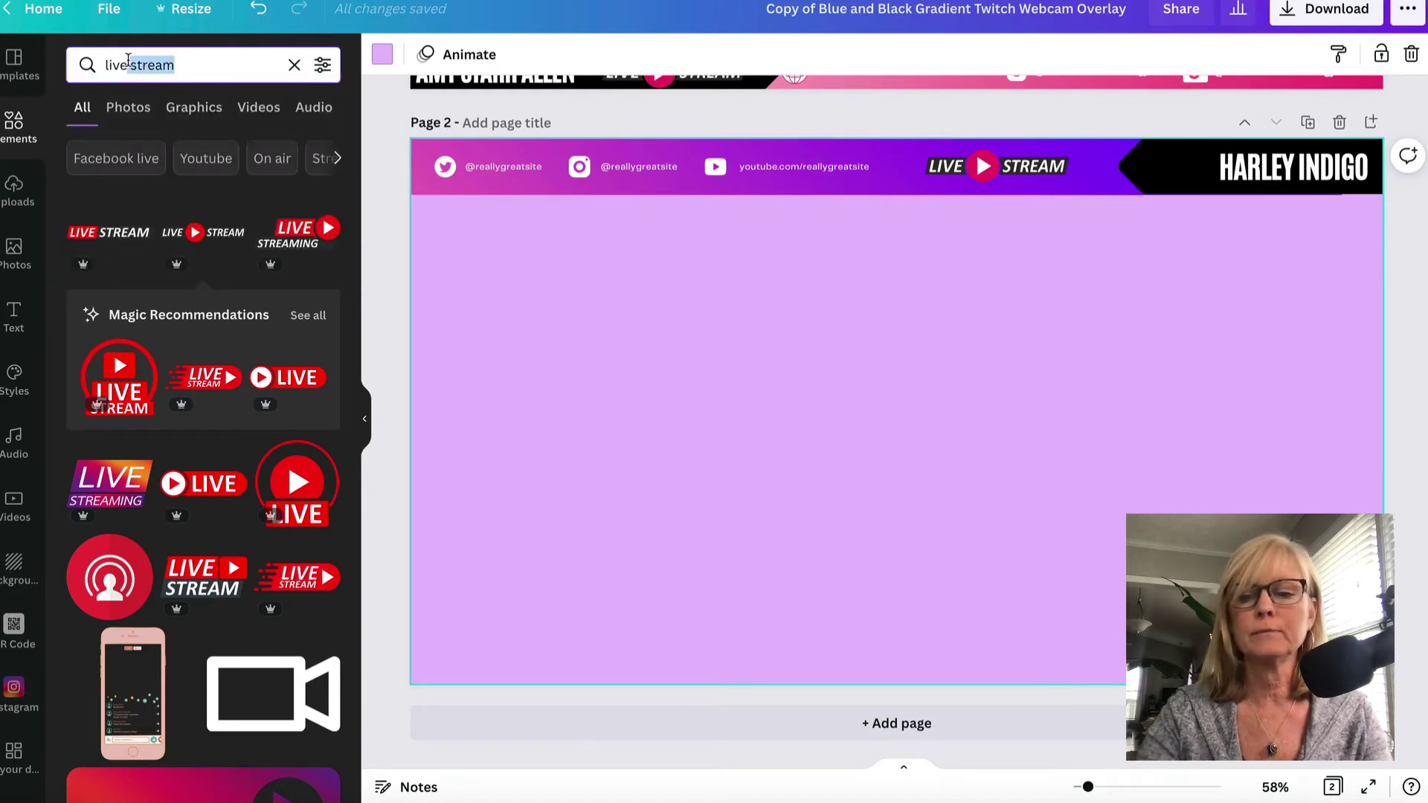
key("BackSpace")
key("Return")
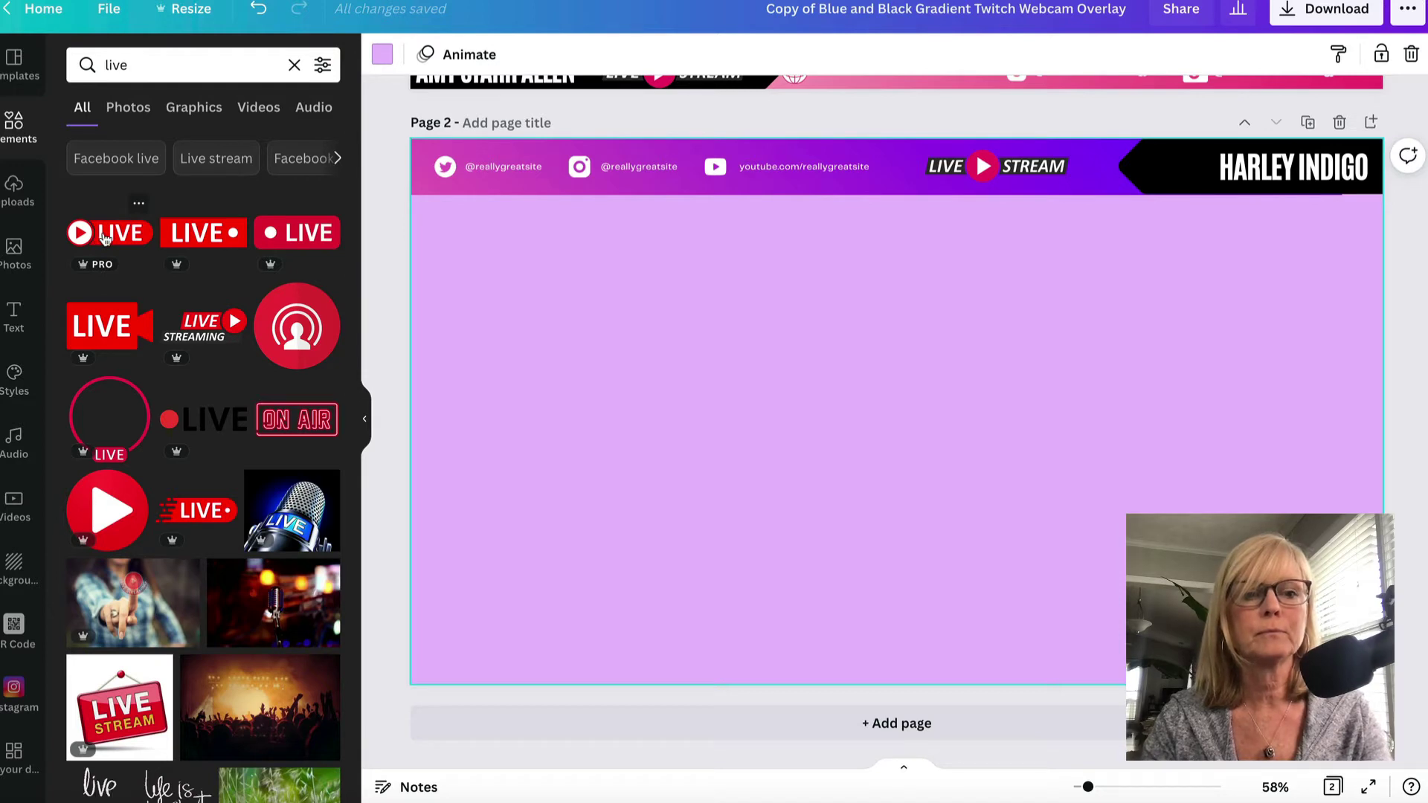
scroll(676, 379, "up", 5)
scroll(676, 385, "down", 3)
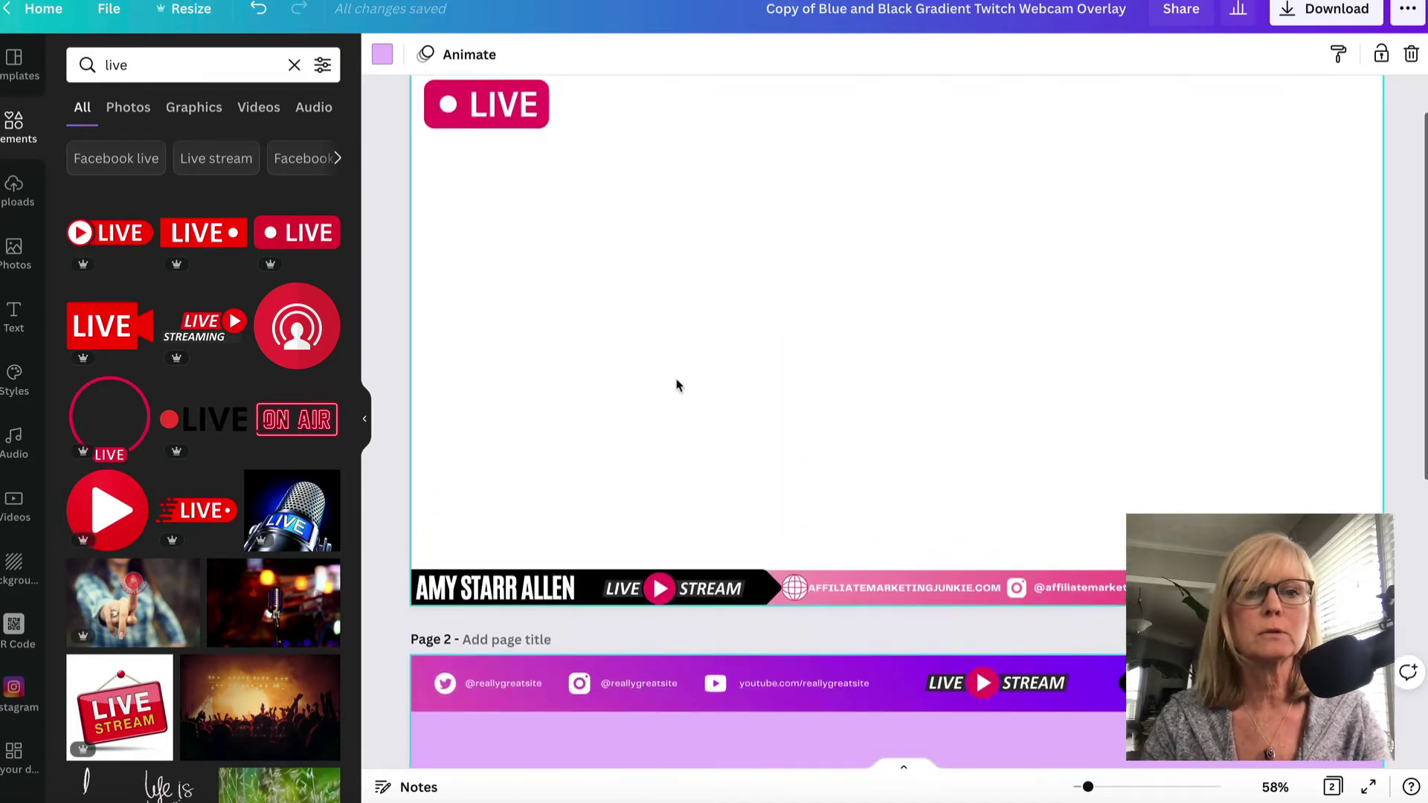
scroll(675, 384, "down", 3)
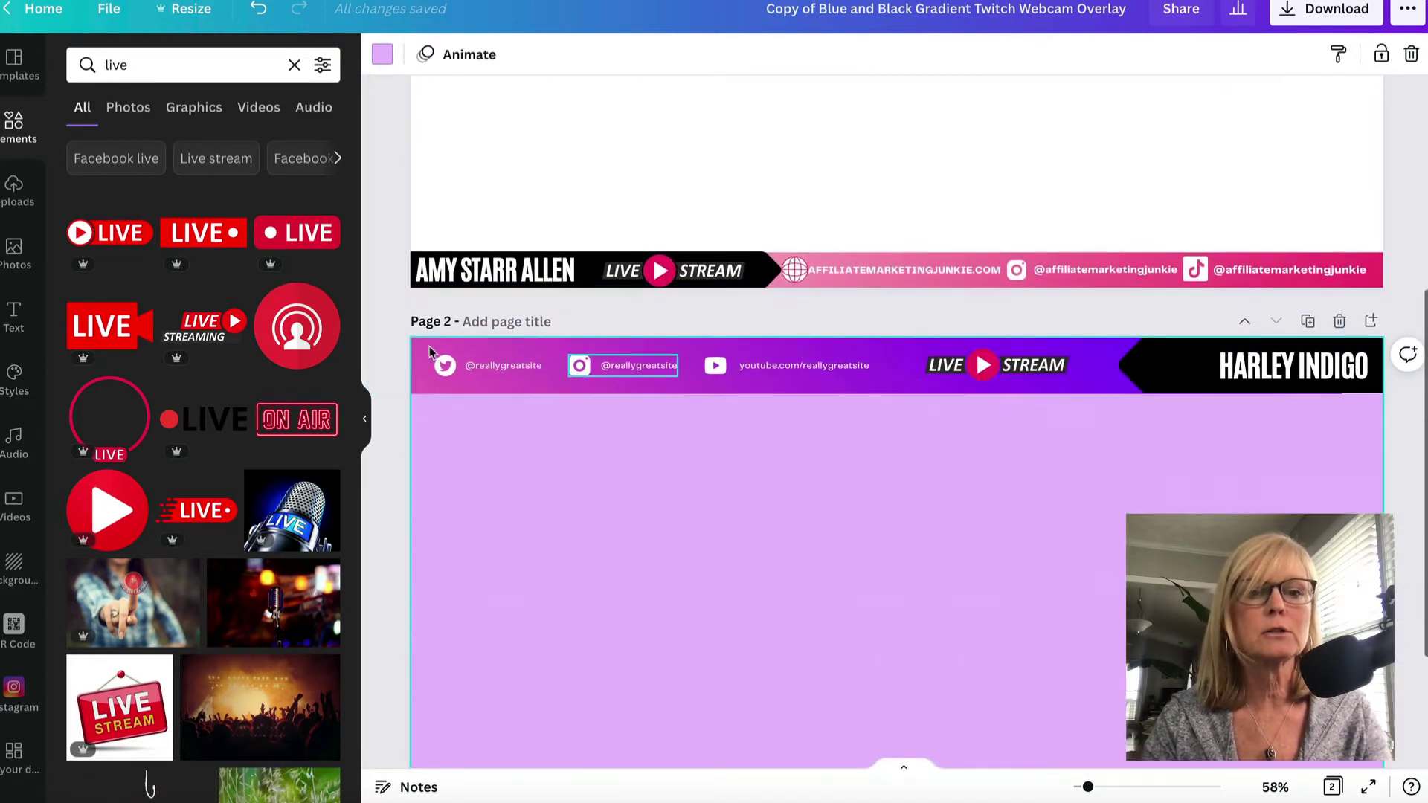
Step: Add the red LIVE badge with a white dot to page 2 and position it near the page's lower-right corner
left_click_drag(290, 233, 1238, 719)
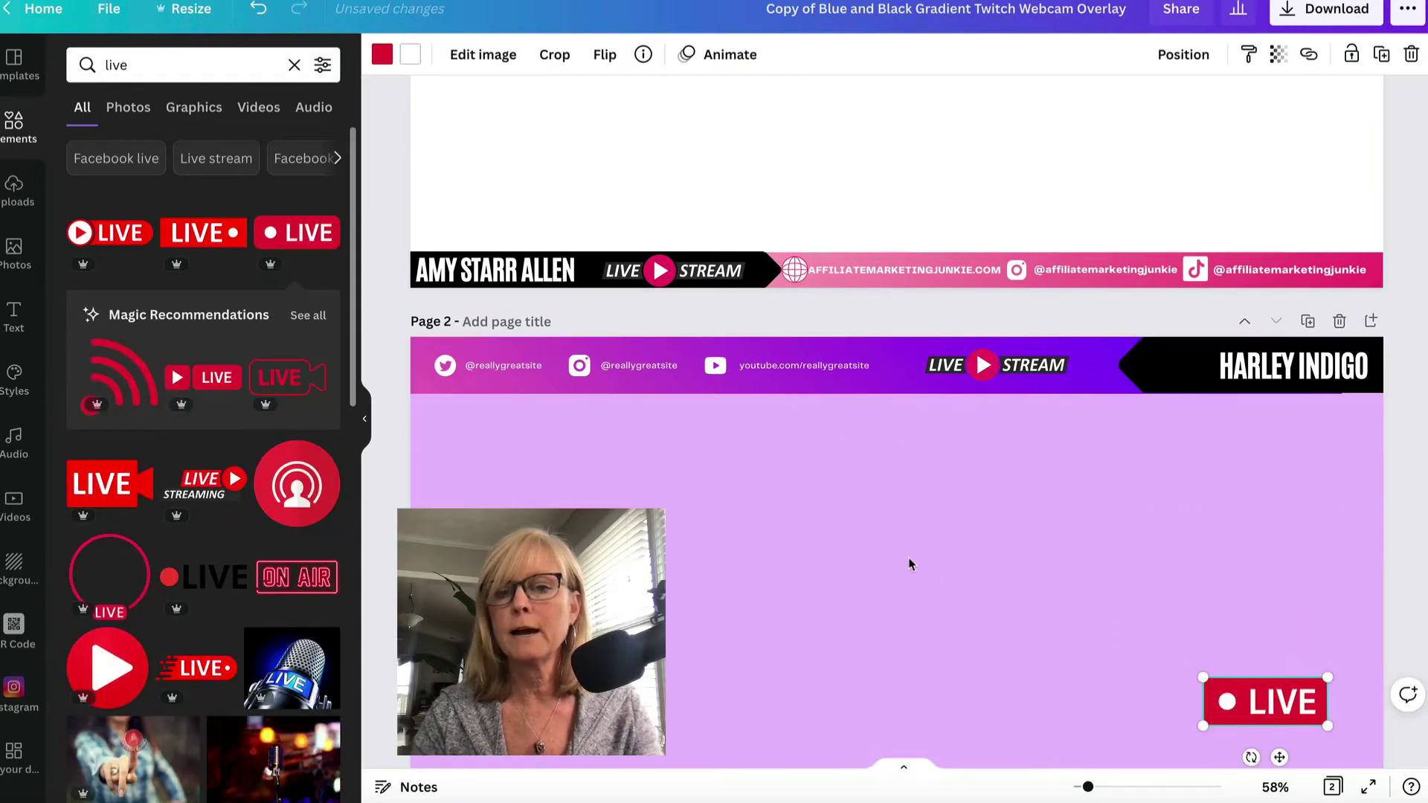
scroll(908, 556, "down", 3)
left_click_drag(1271, 501, 1293, 614)
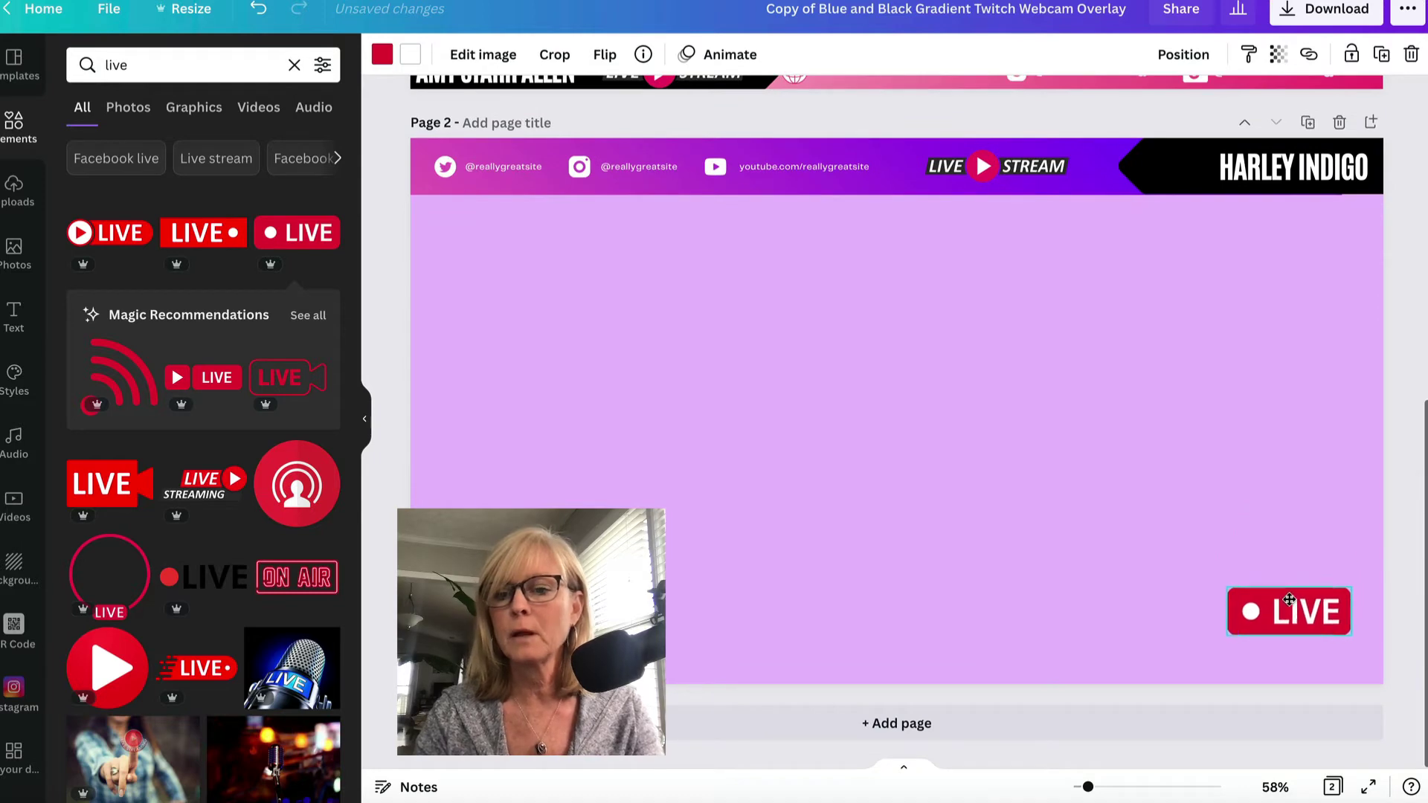
Step: Recolor the red LIVE badge on page 2 with the crimson pink brand kit color
left_click(382, 56)
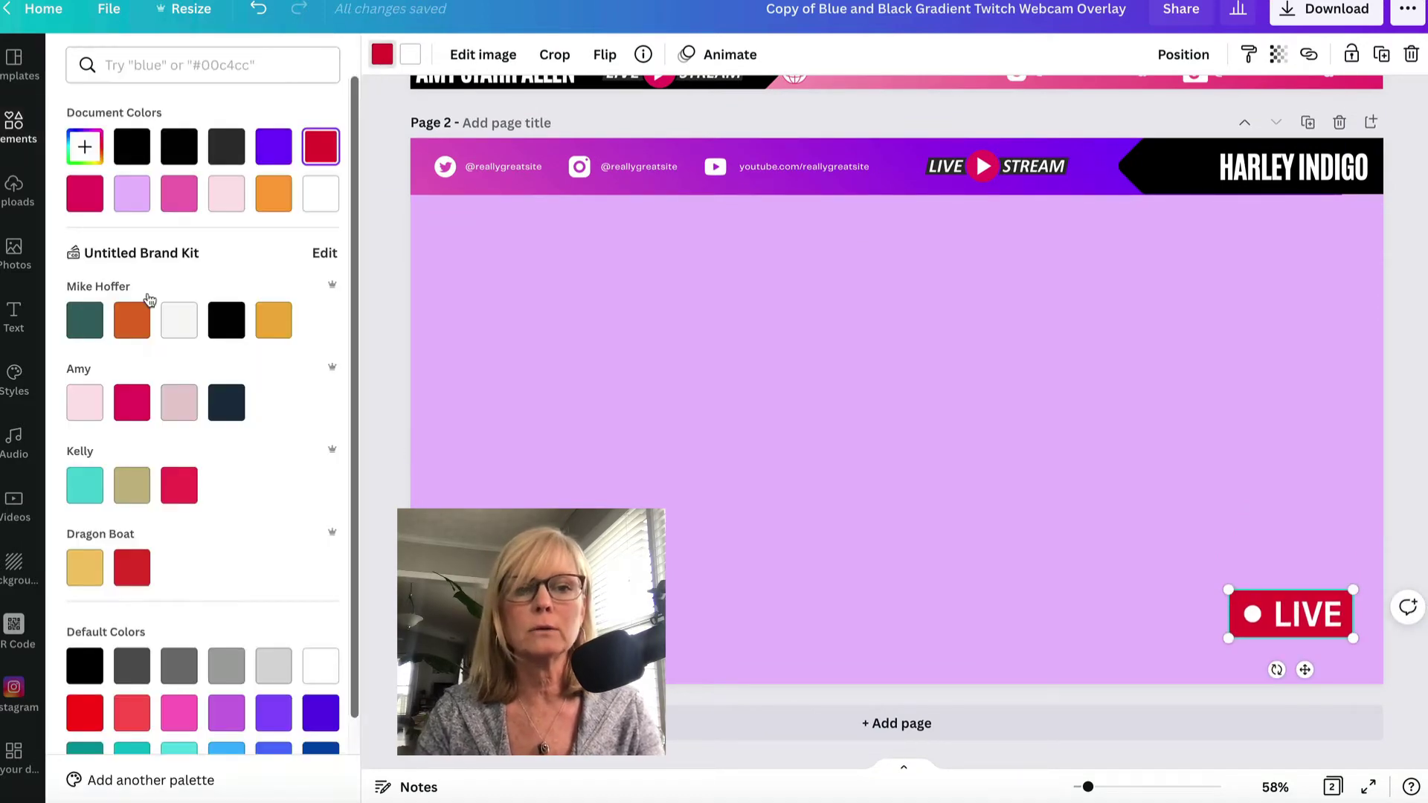
left_click(131, 402)
left_click(701, 450)
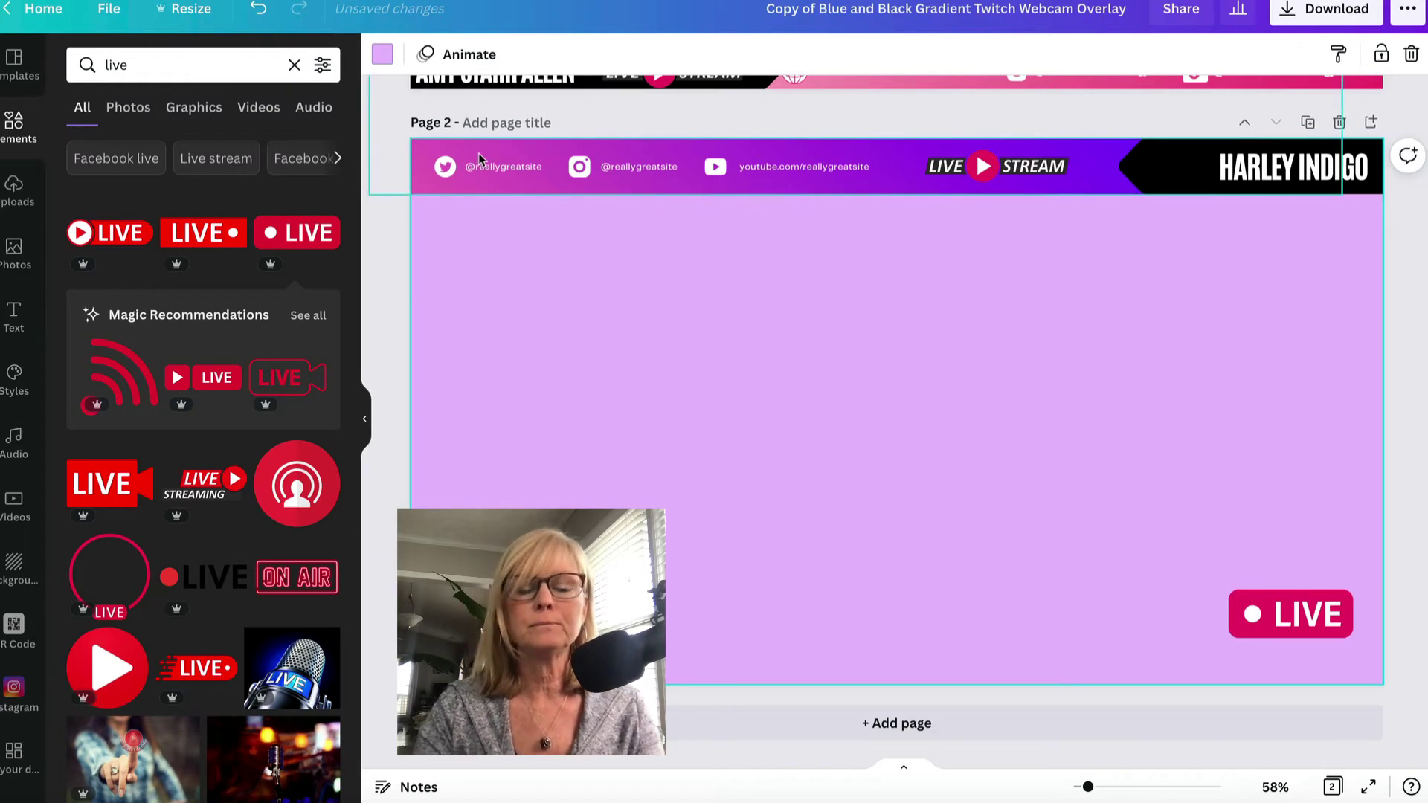
Step: Change the page 2 background from lavender to white using the default colors
left_click(382, 54)
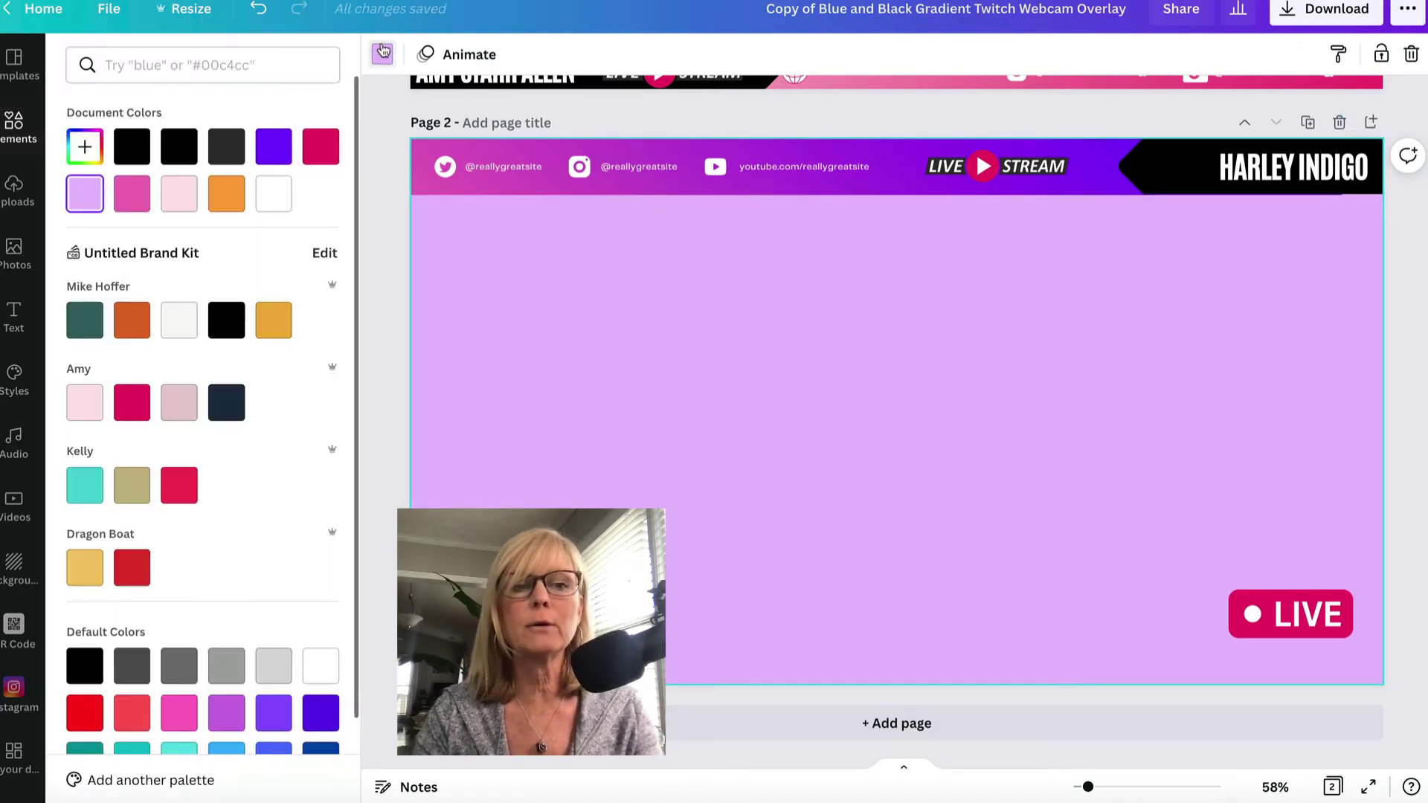
left_click(321, 666)
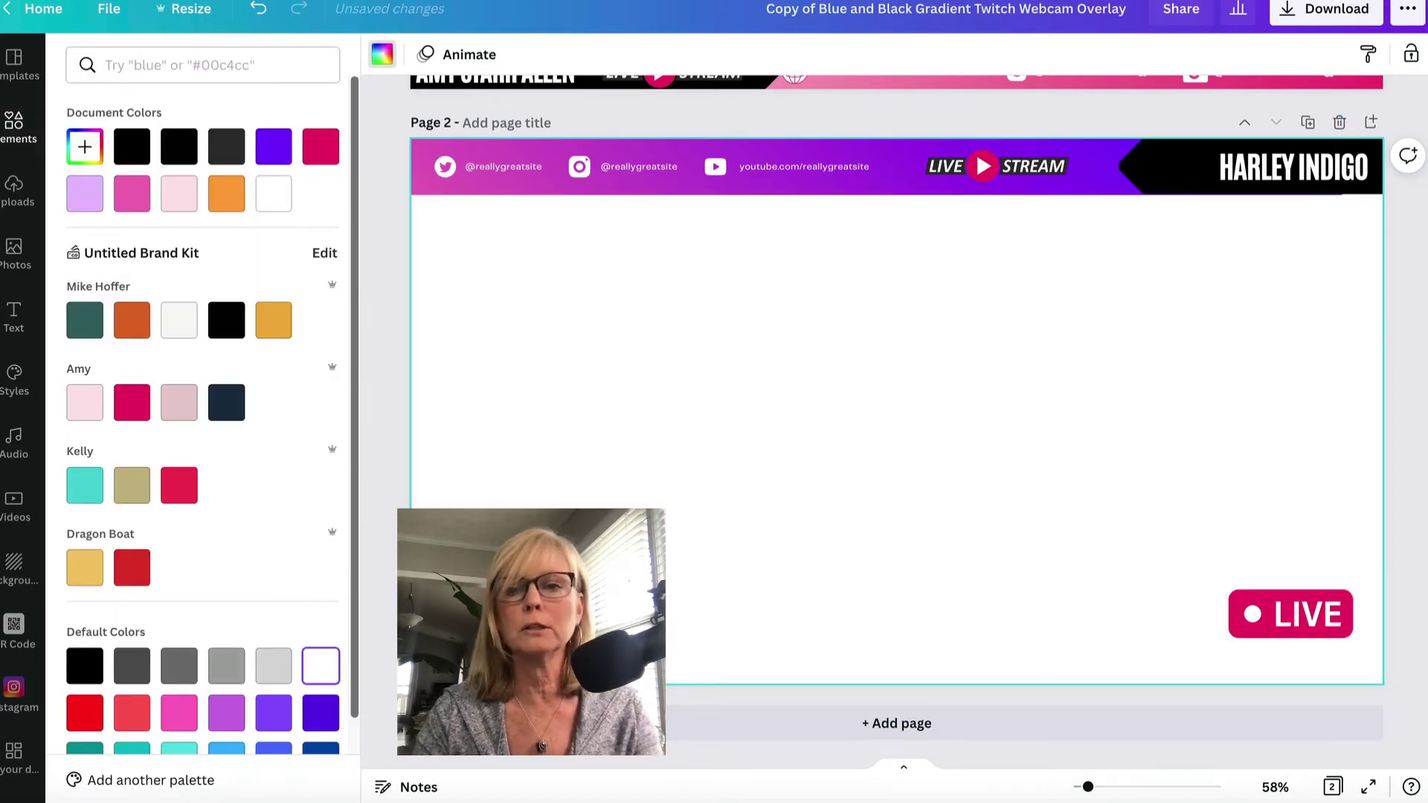
scroll(708, 459, "up", 1)
scroll(708, 459, "down", 1)
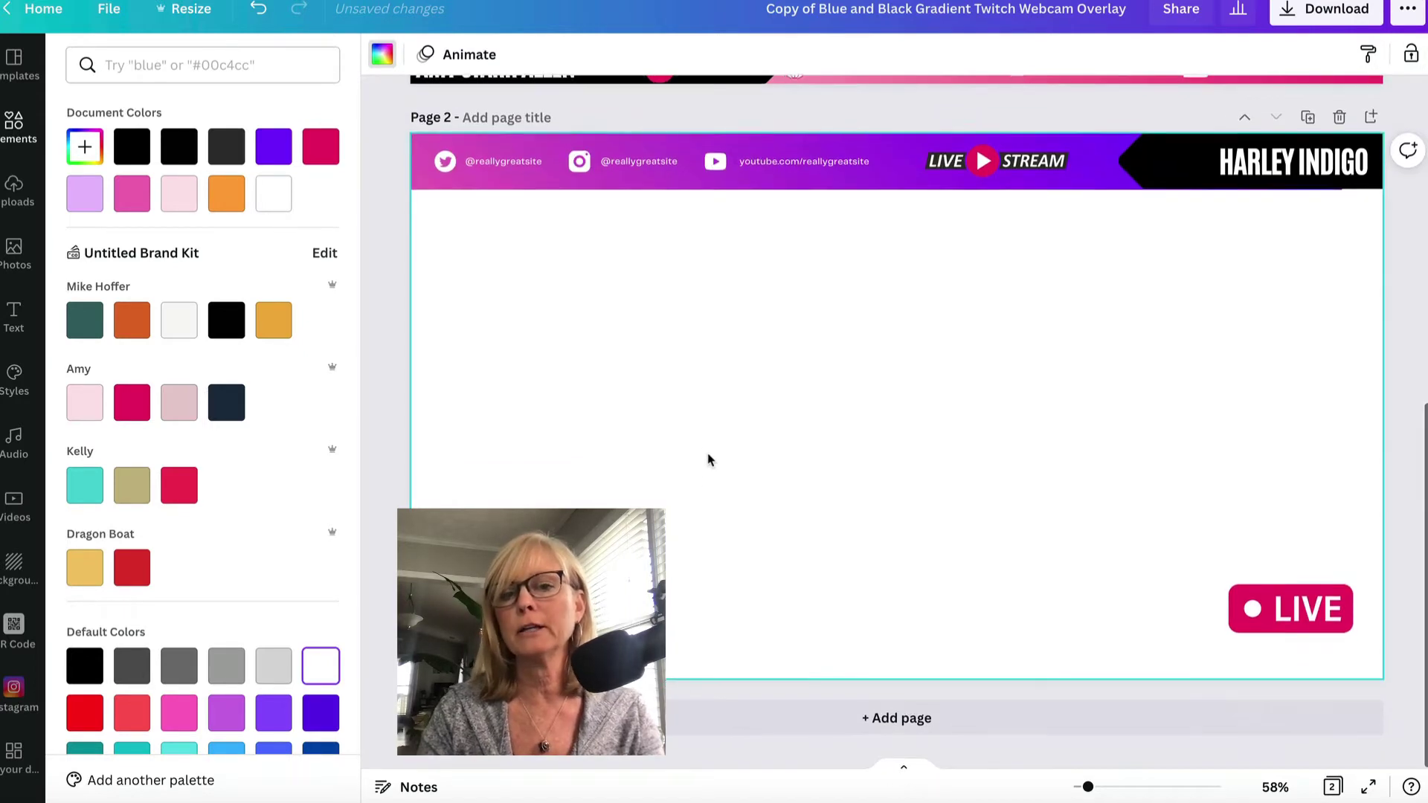
left_click(503, 152)
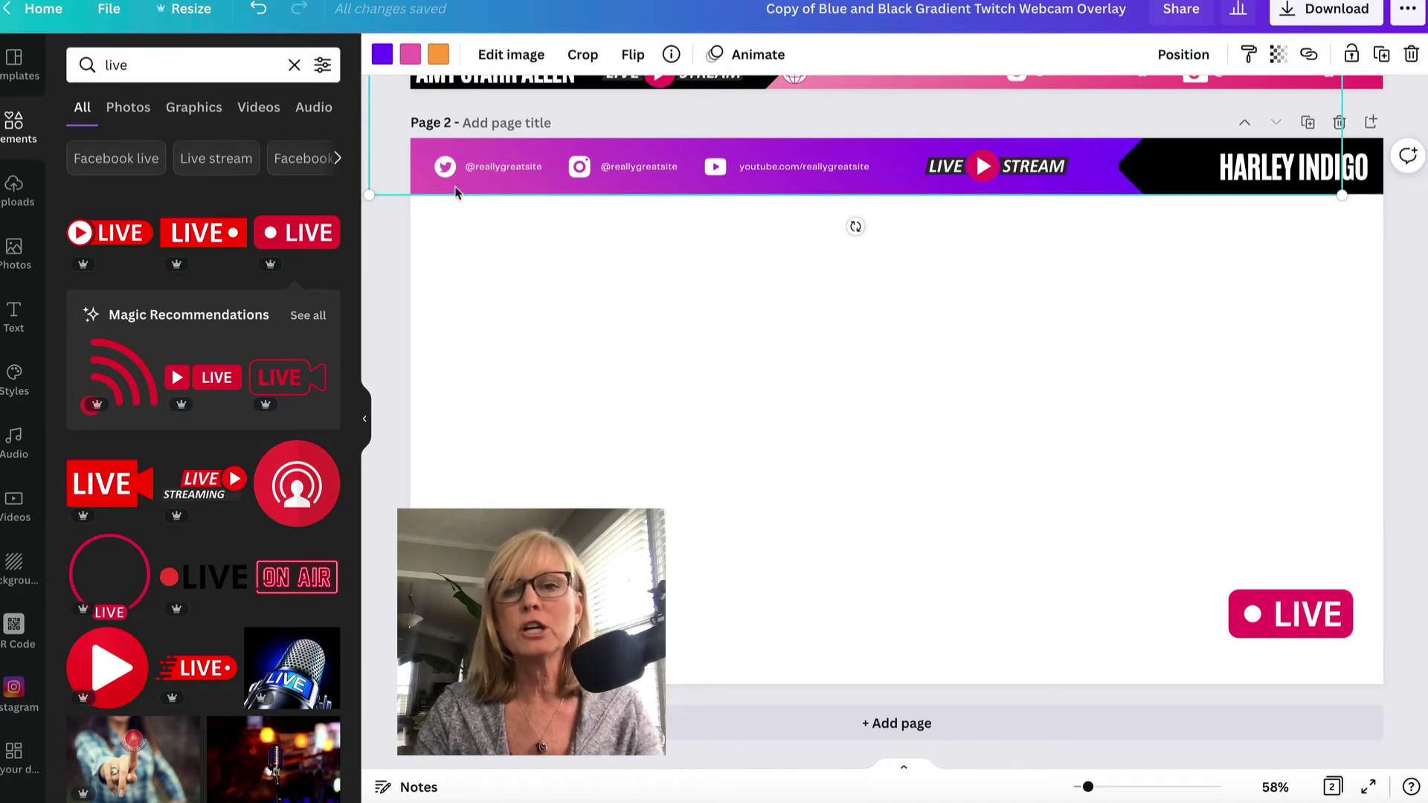
scroll(915, 322, "up", 2)
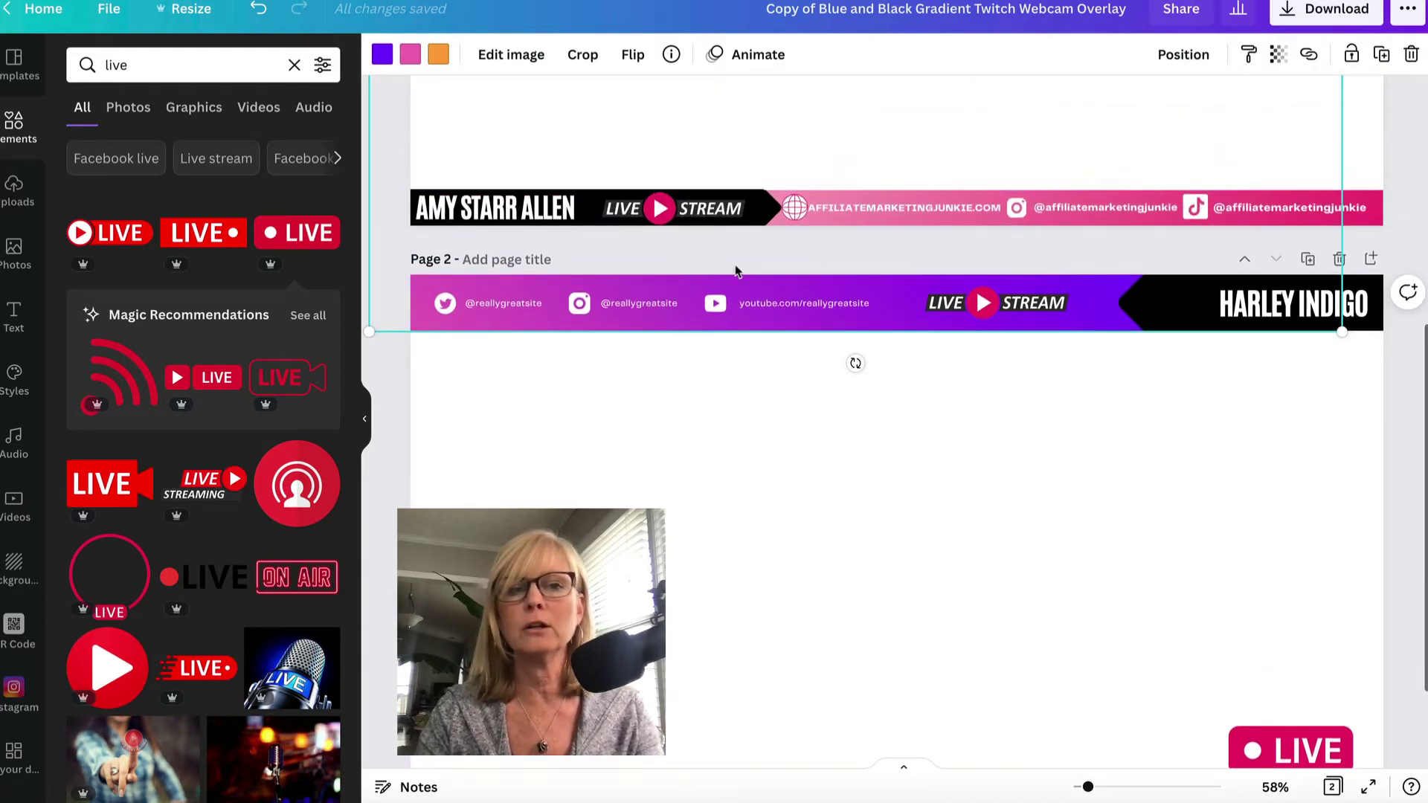
scroll(732, 505, "up", 6)
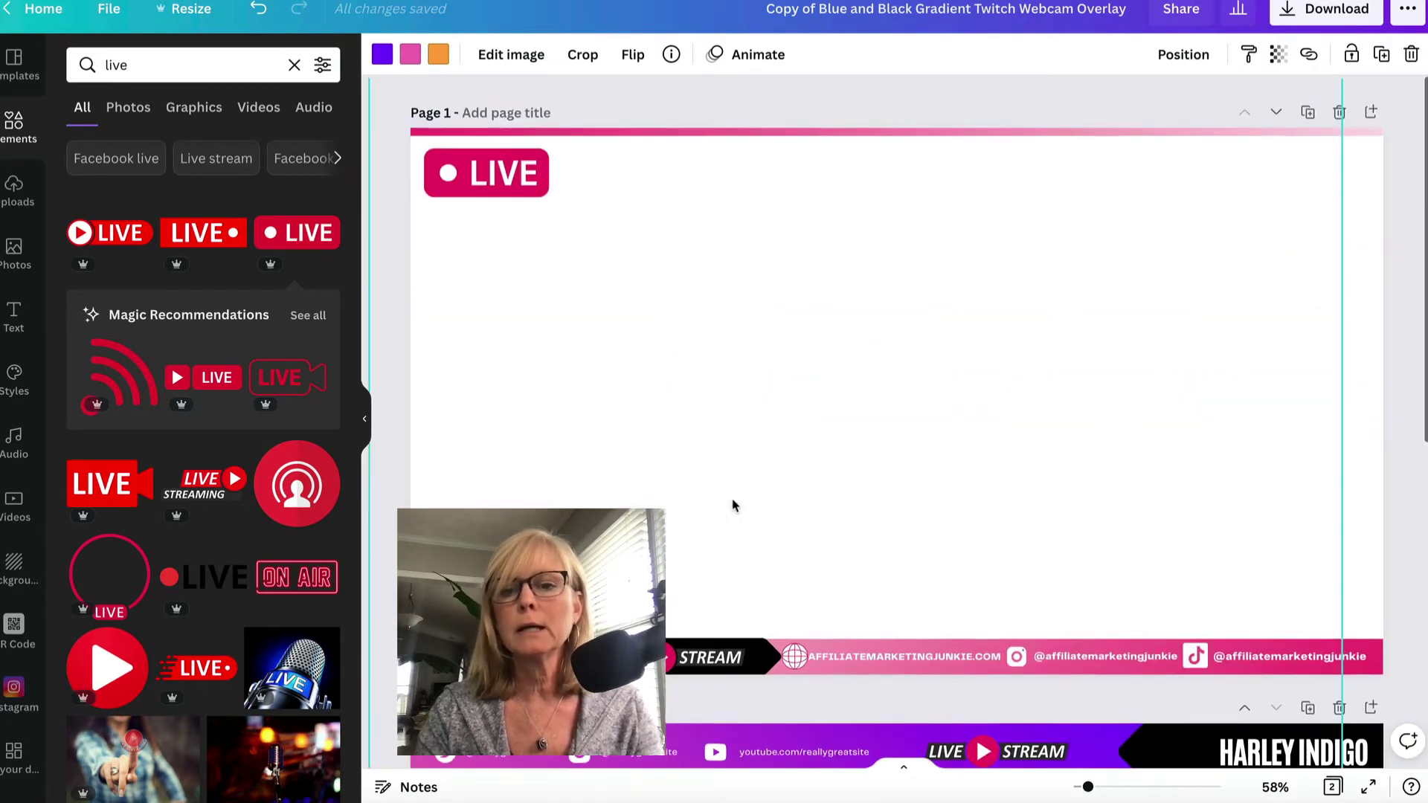
scroll(731, 505, "down", 2)
scroll(1185, 628, "down", 6)
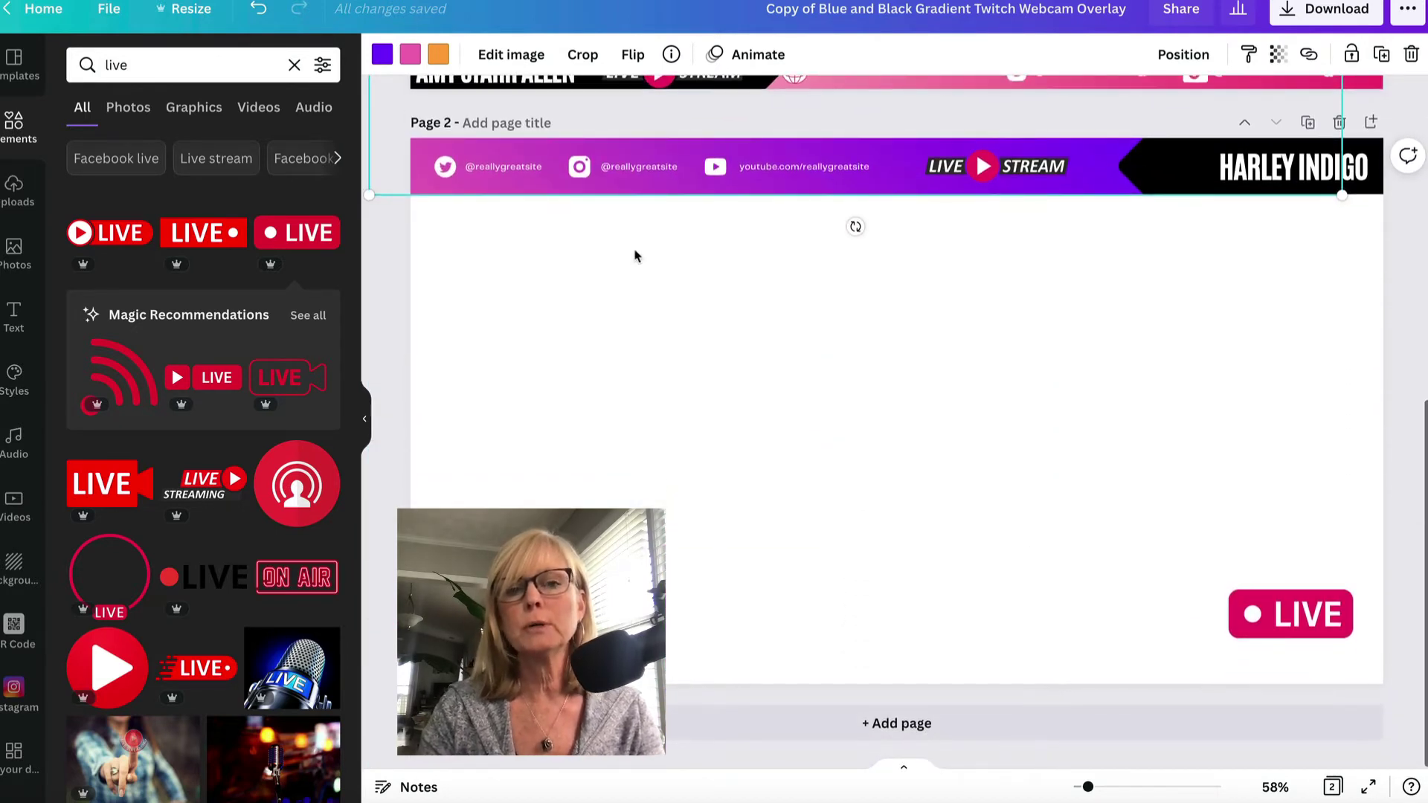
left_click(1030, 415)
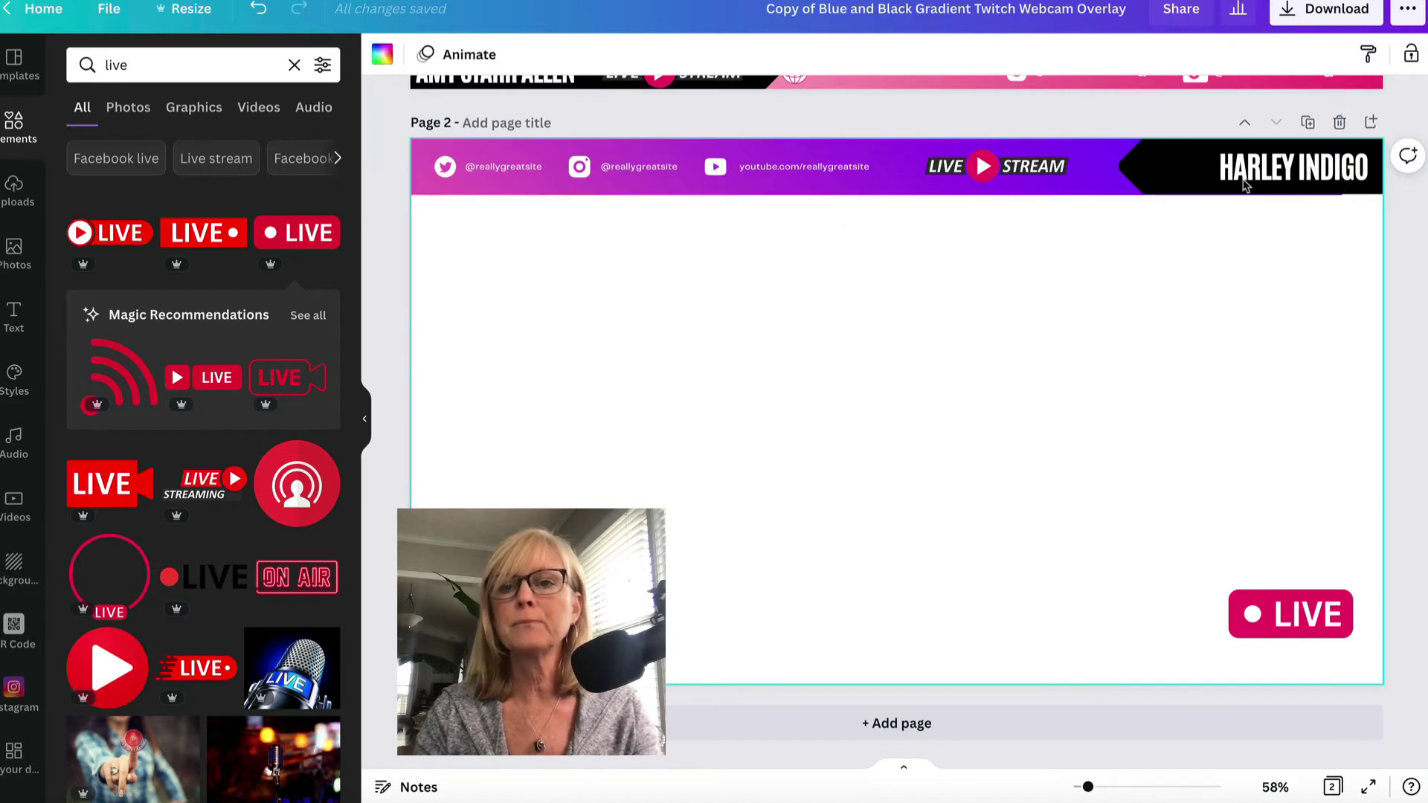
Step: Configure a PNG download of only Page 2 with a transparent background, and close the download settings
left_click(1307, 15)
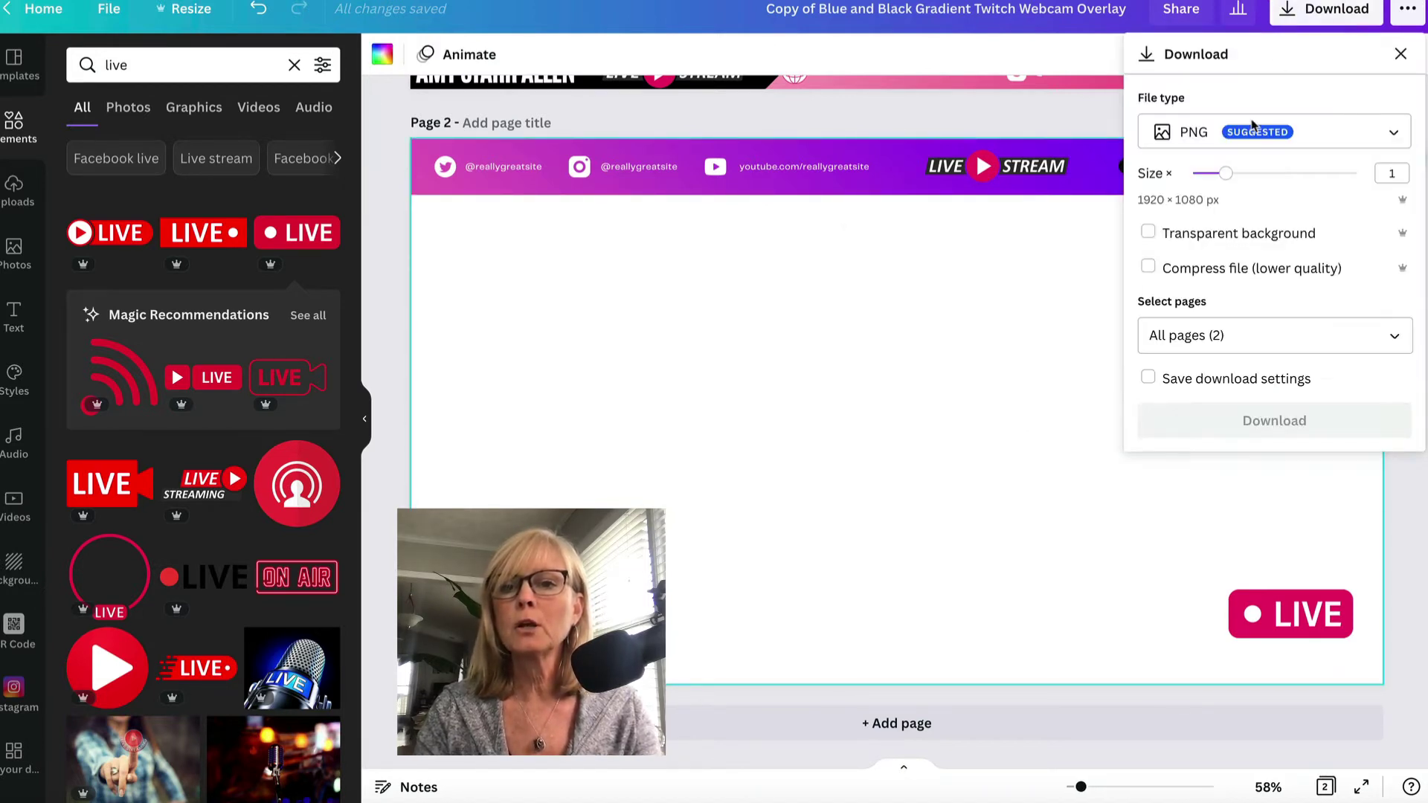
left_click(1149, 237)
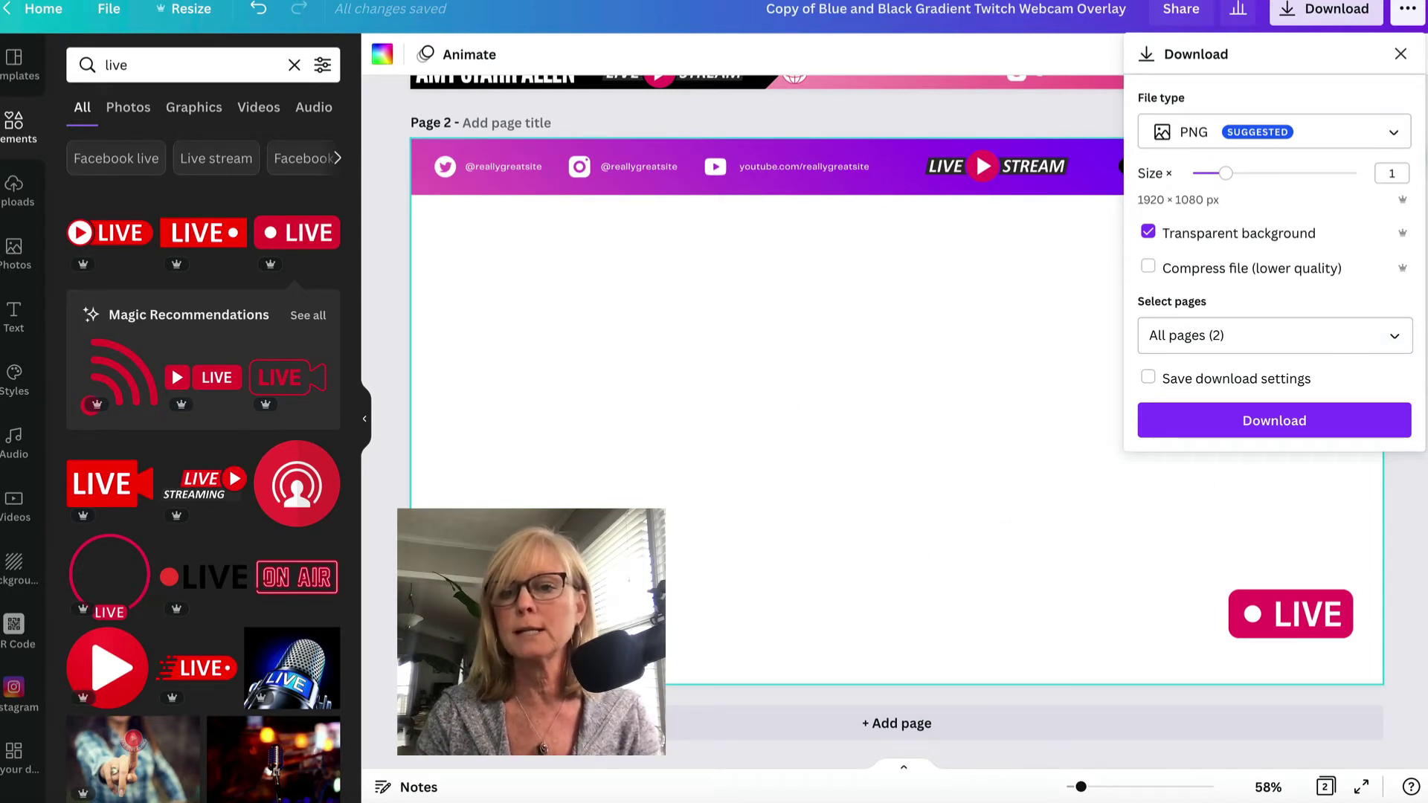
left_click(1397, 341)
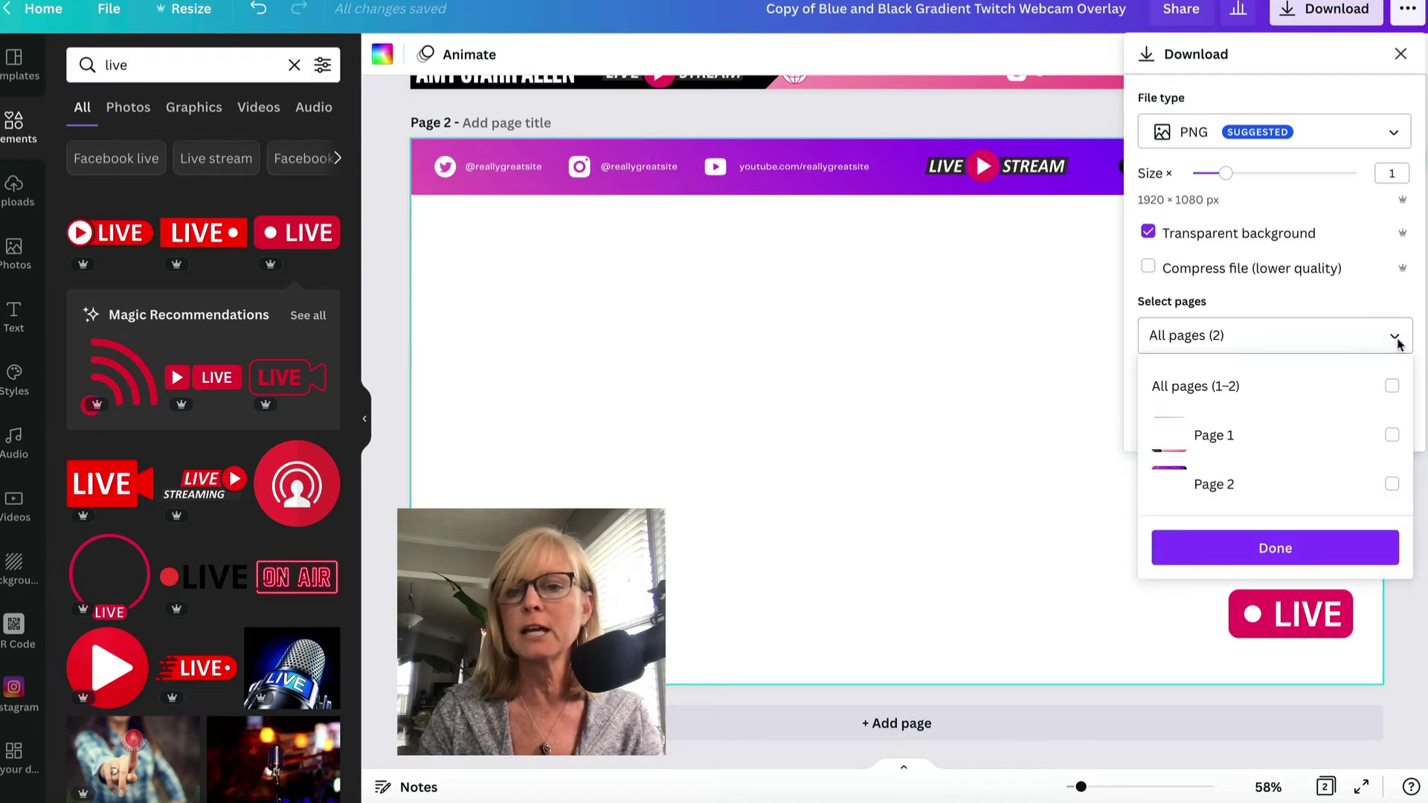
left_click(1392, 485)
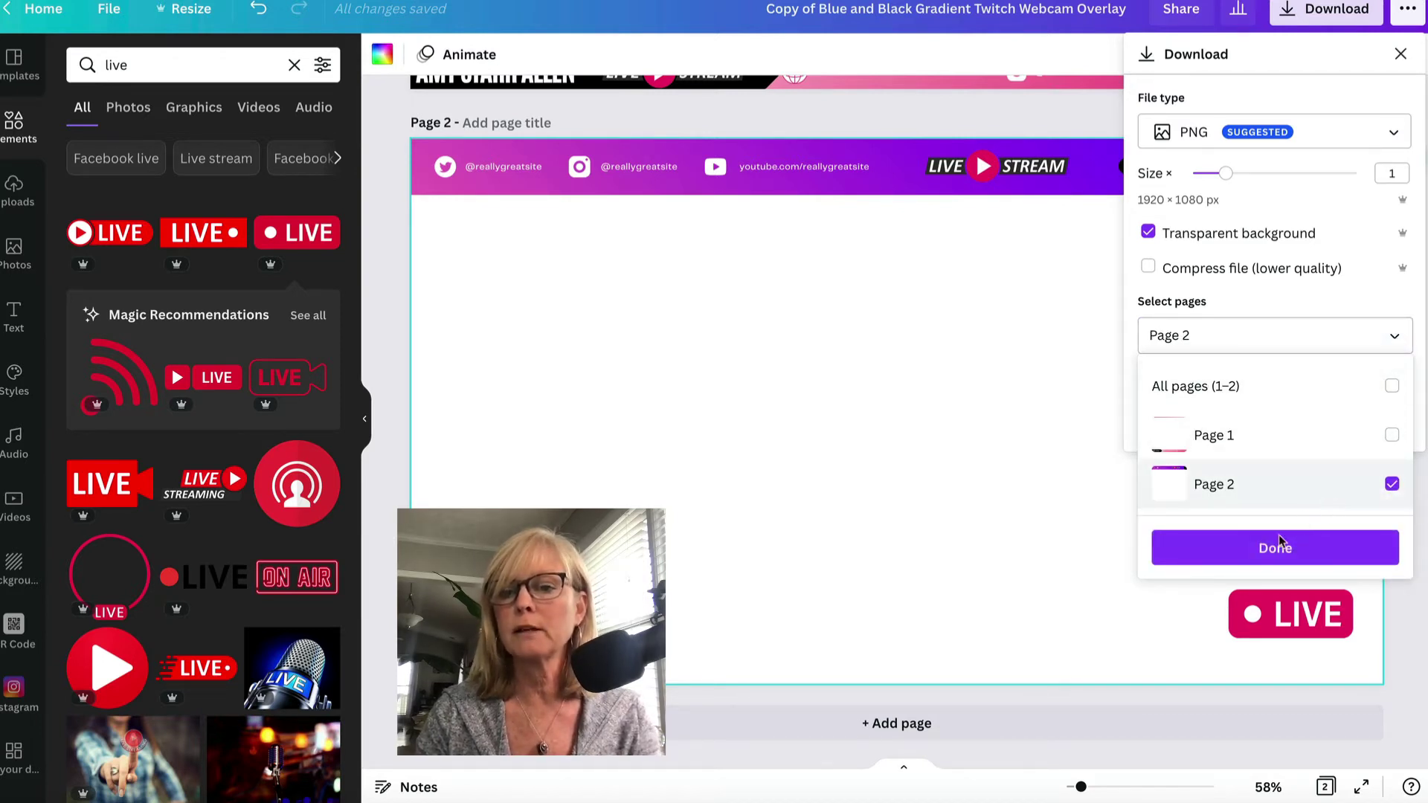
left_click(780, 649)
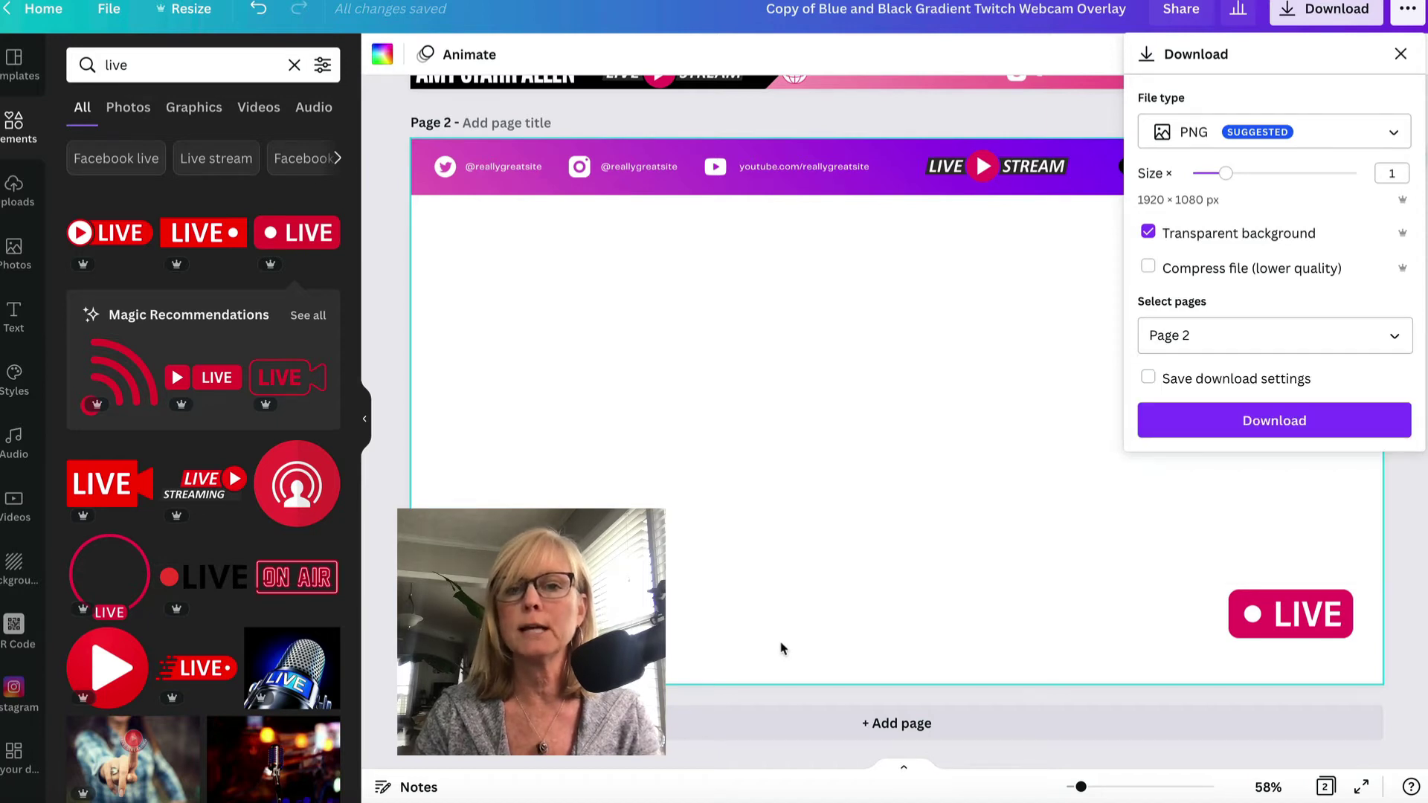
left_click(797, 593)
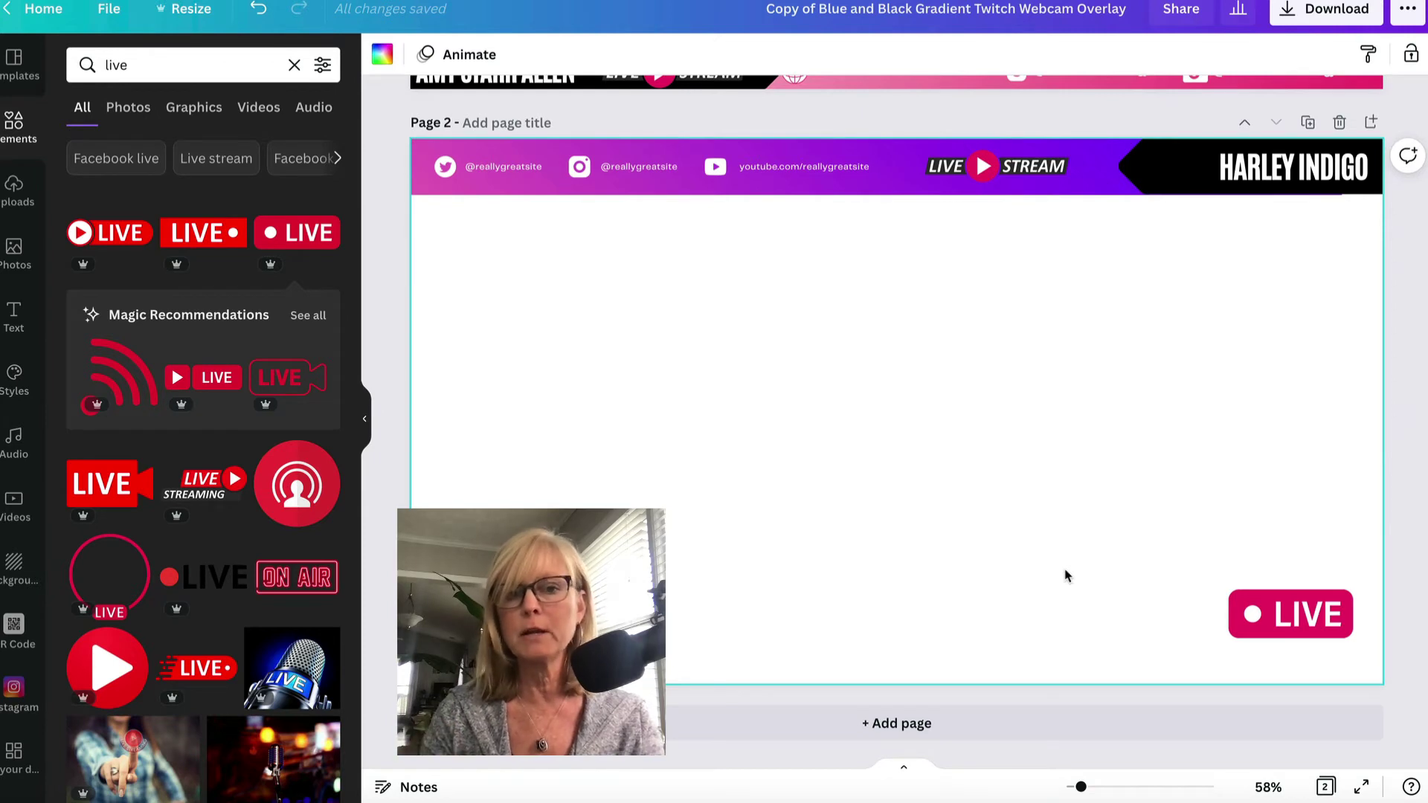
Step: Switch to StreamYard and start a new broadcast to the YouTube channel and the first and third Facebook destinations
left_click(1002, 801)
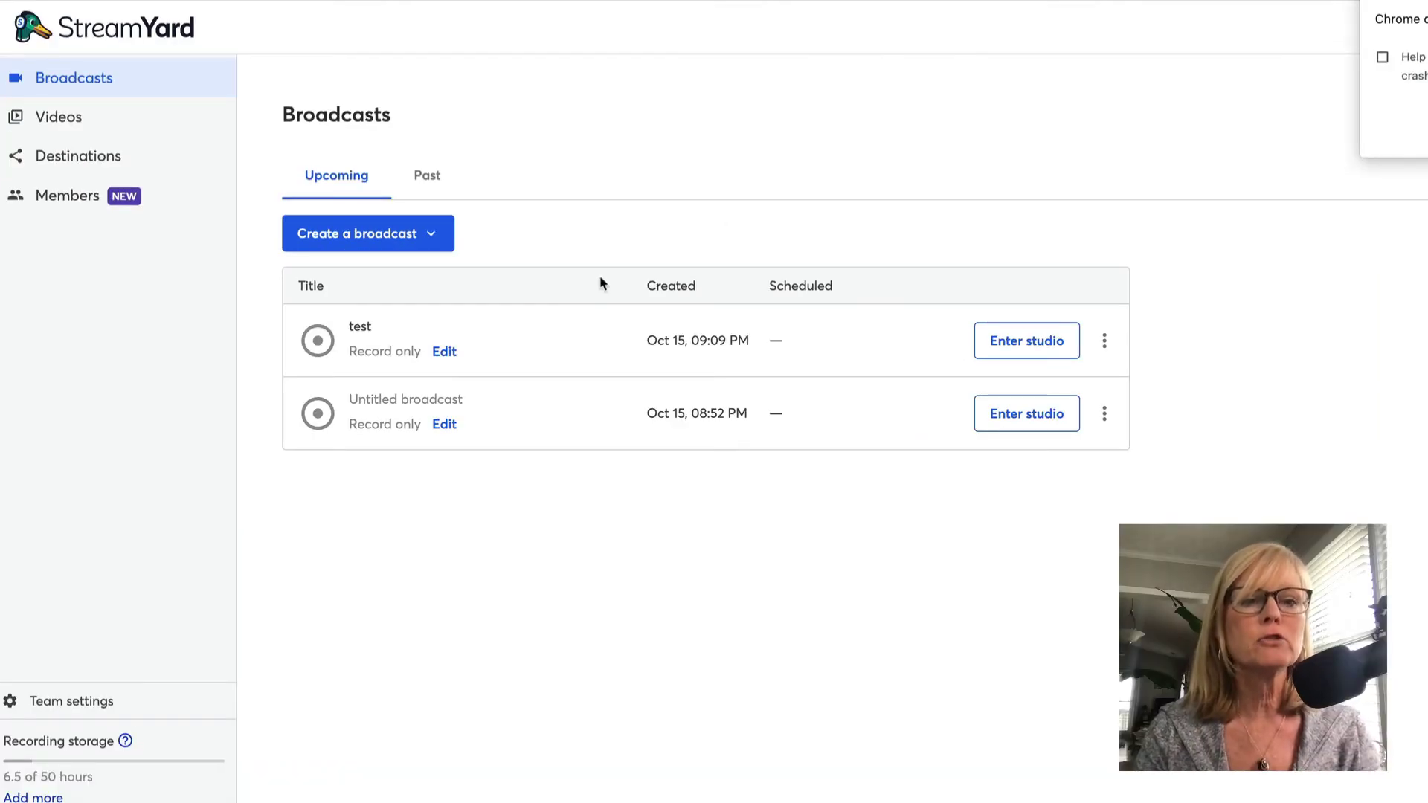
left_click(393, 234)
left_click(377, 280)
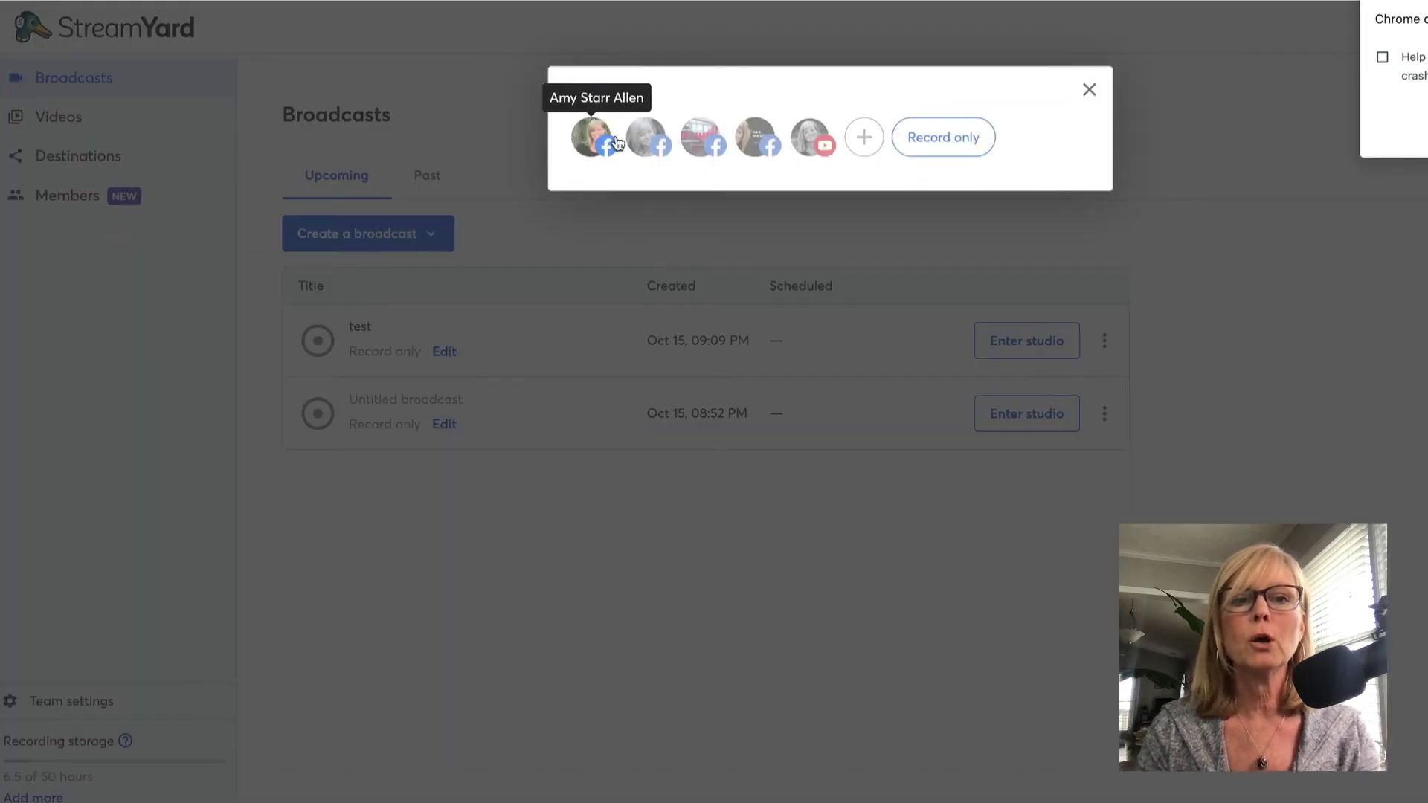
left_click(806, 146)
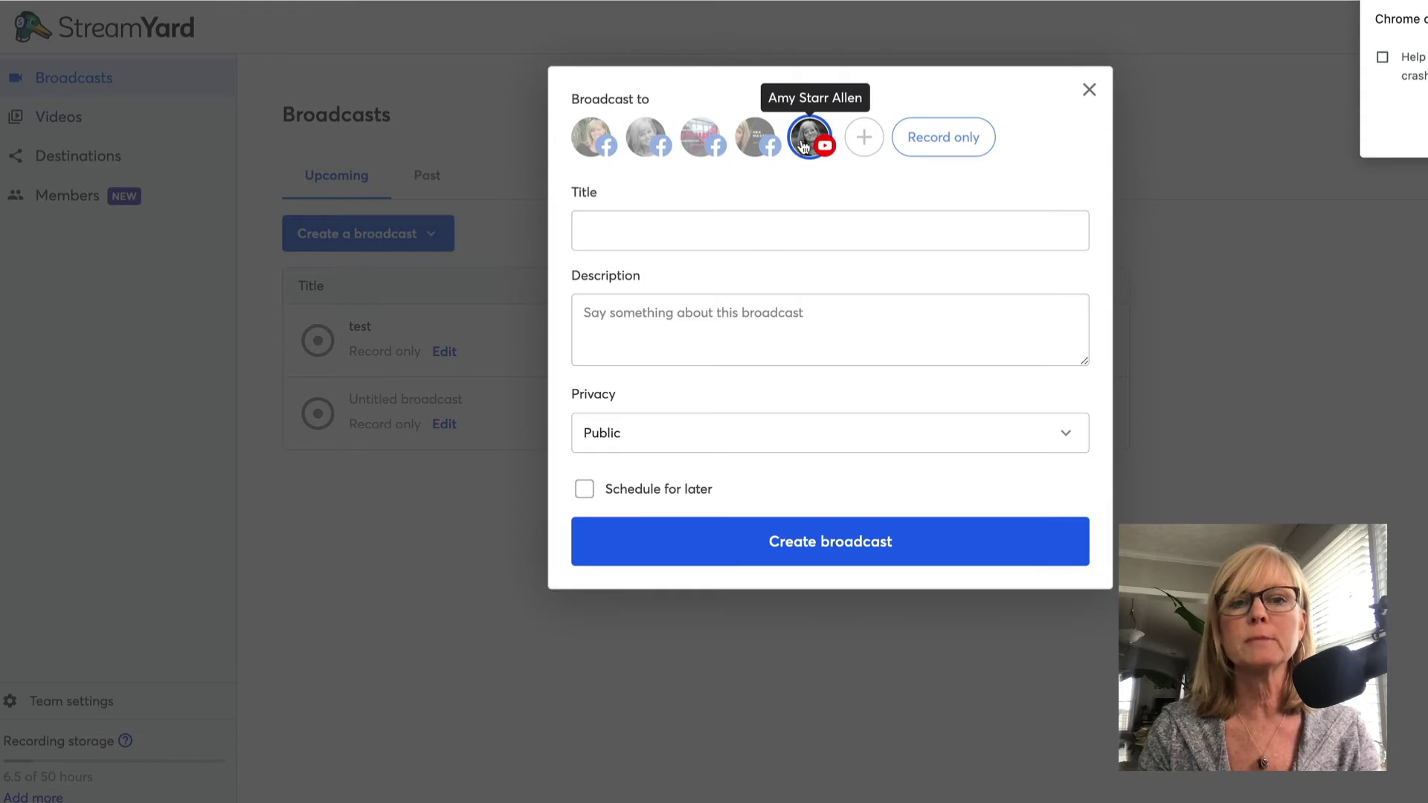
left_click(708, 147)
left_click(603, 149)
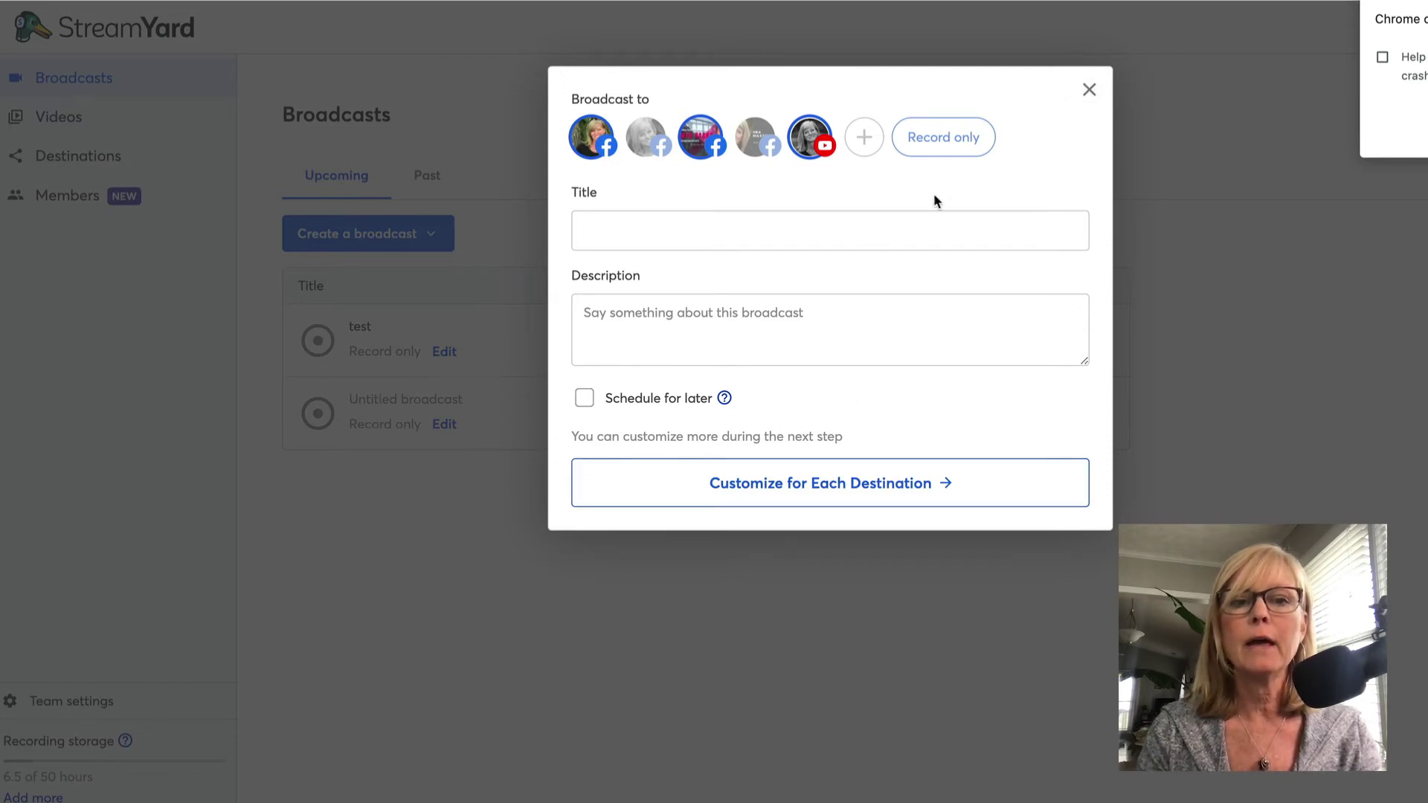
Step: Set the broadcast's title and description to "demo" and create it for the selected destinations
left_click(734, 235)
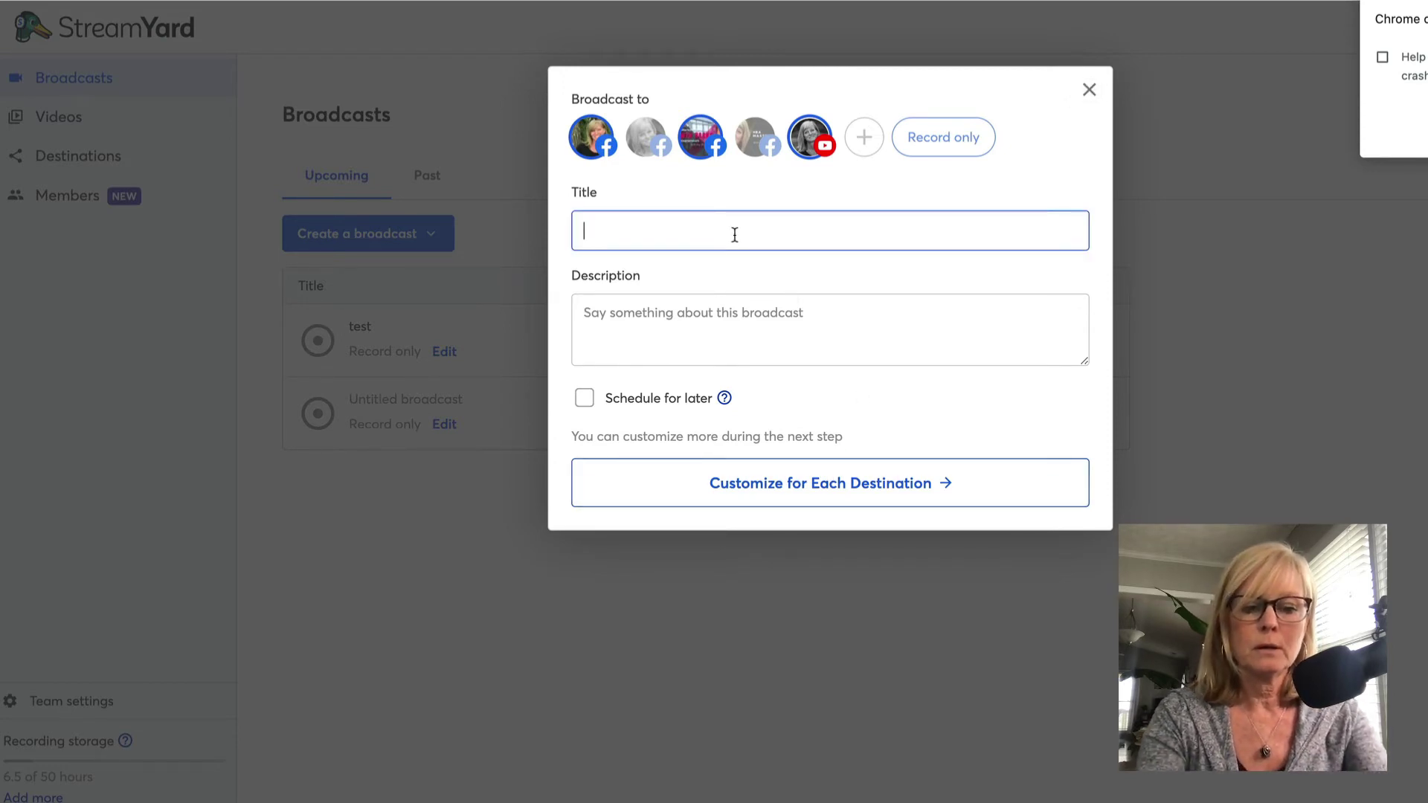
left_click(734, 306)
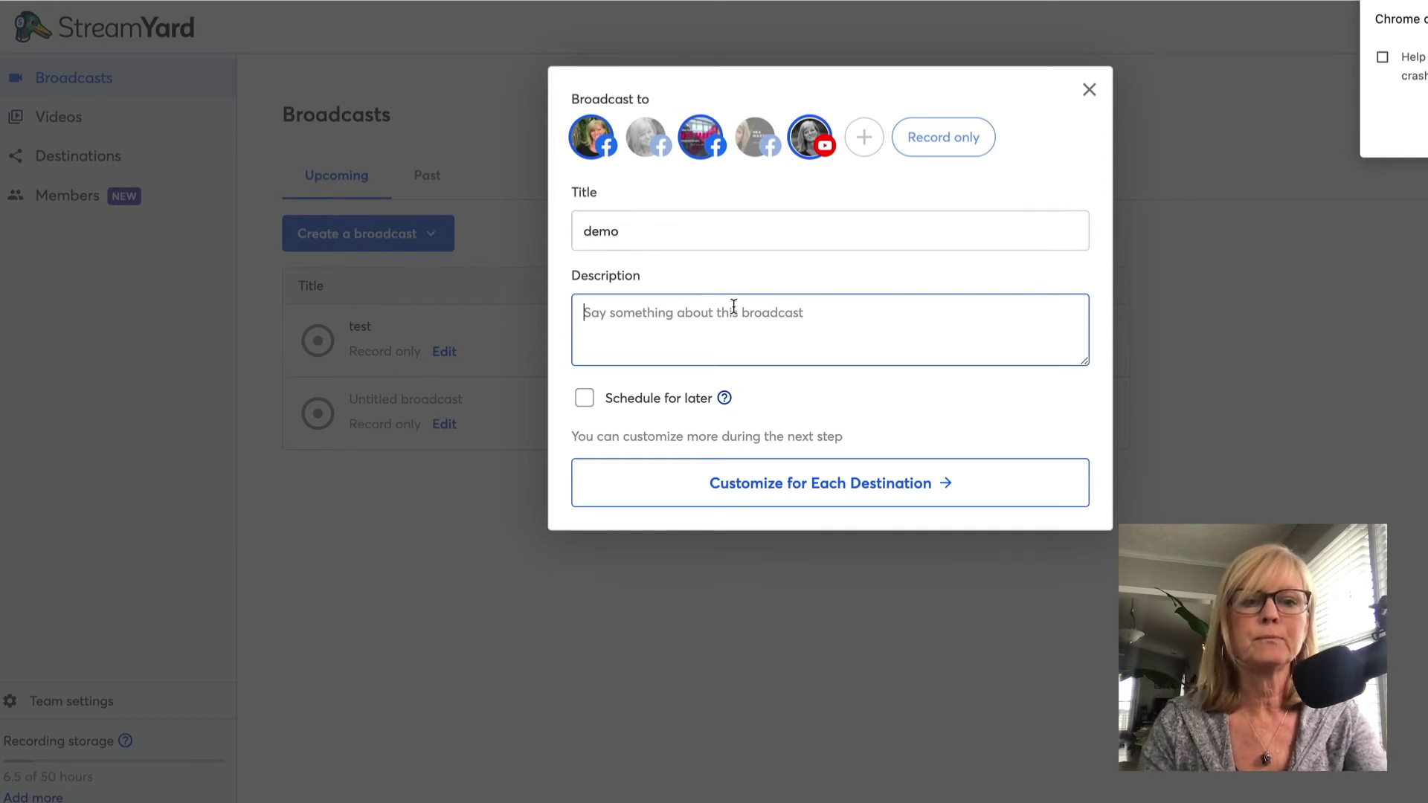
type("demo")
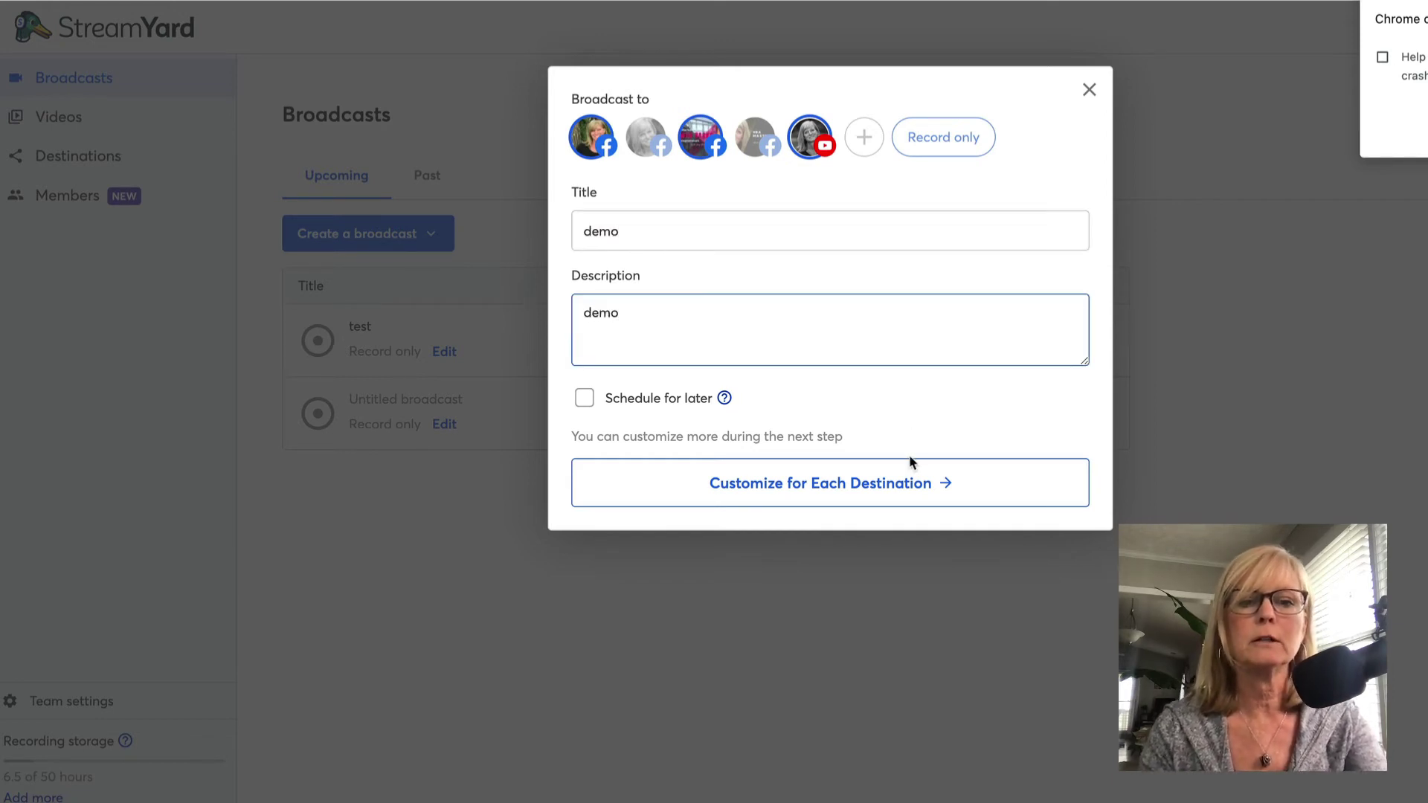
left_click(840, 482)
left_click(832, 392)
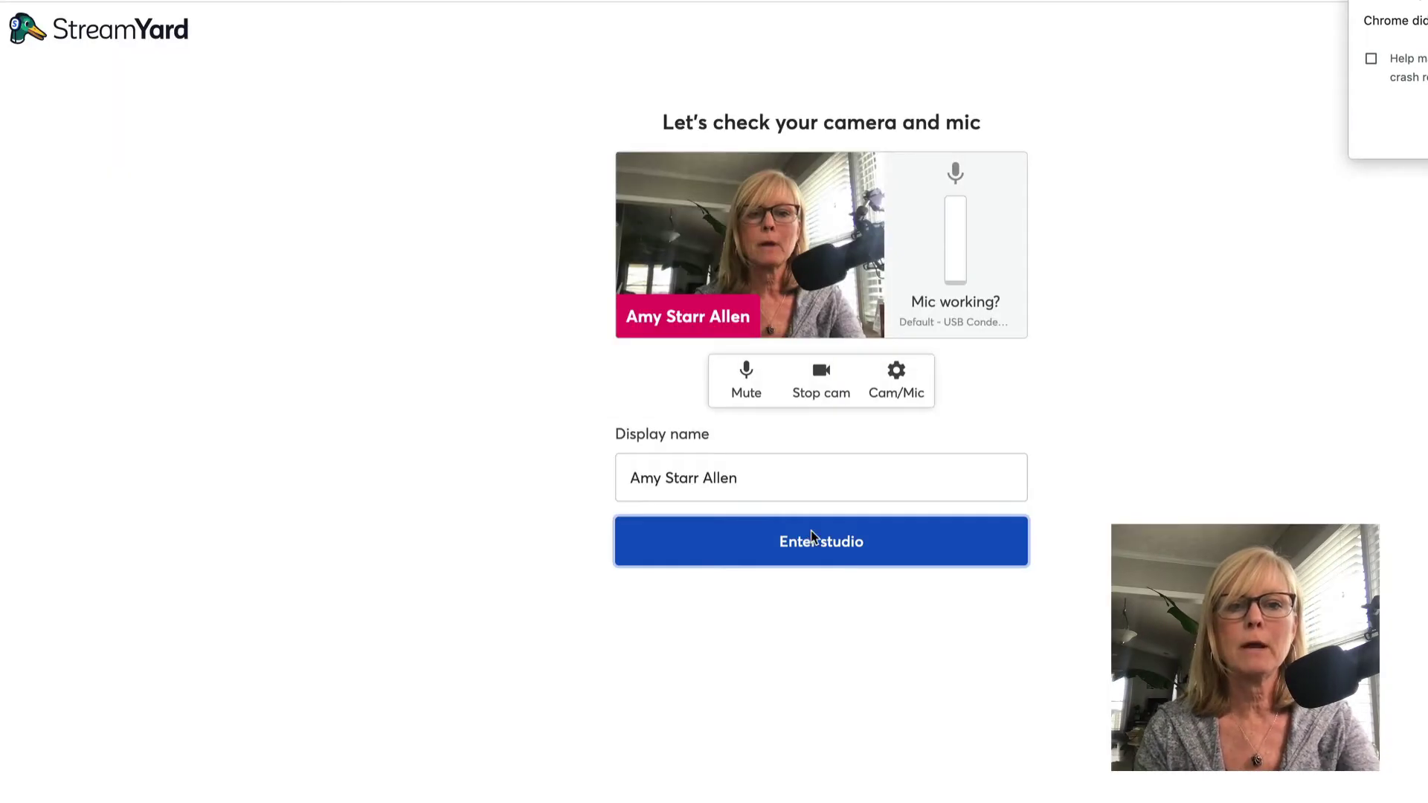
Step: Enter the broadcast studio and add the host's camera feed to the stream
left_click(810, 529)
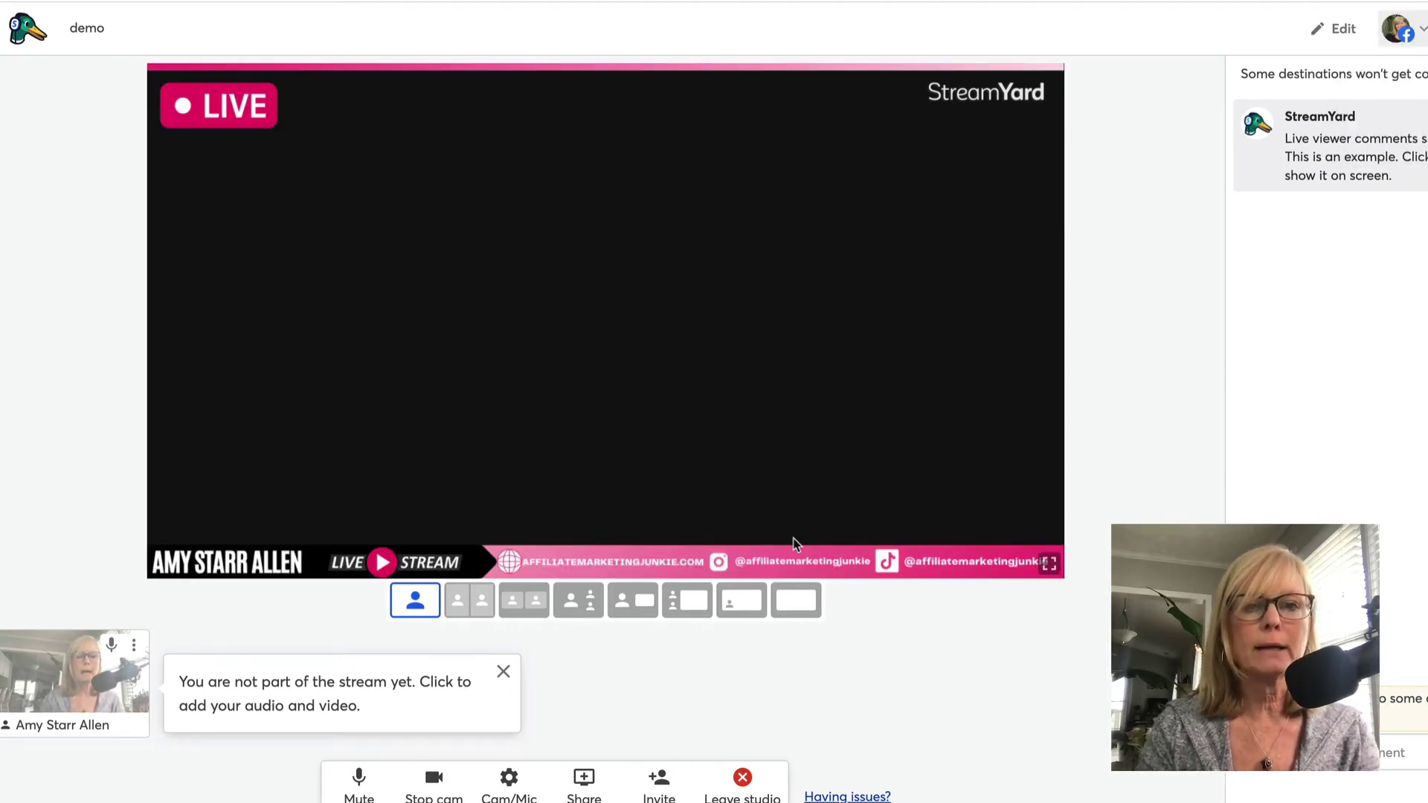
left_click(66, 711)
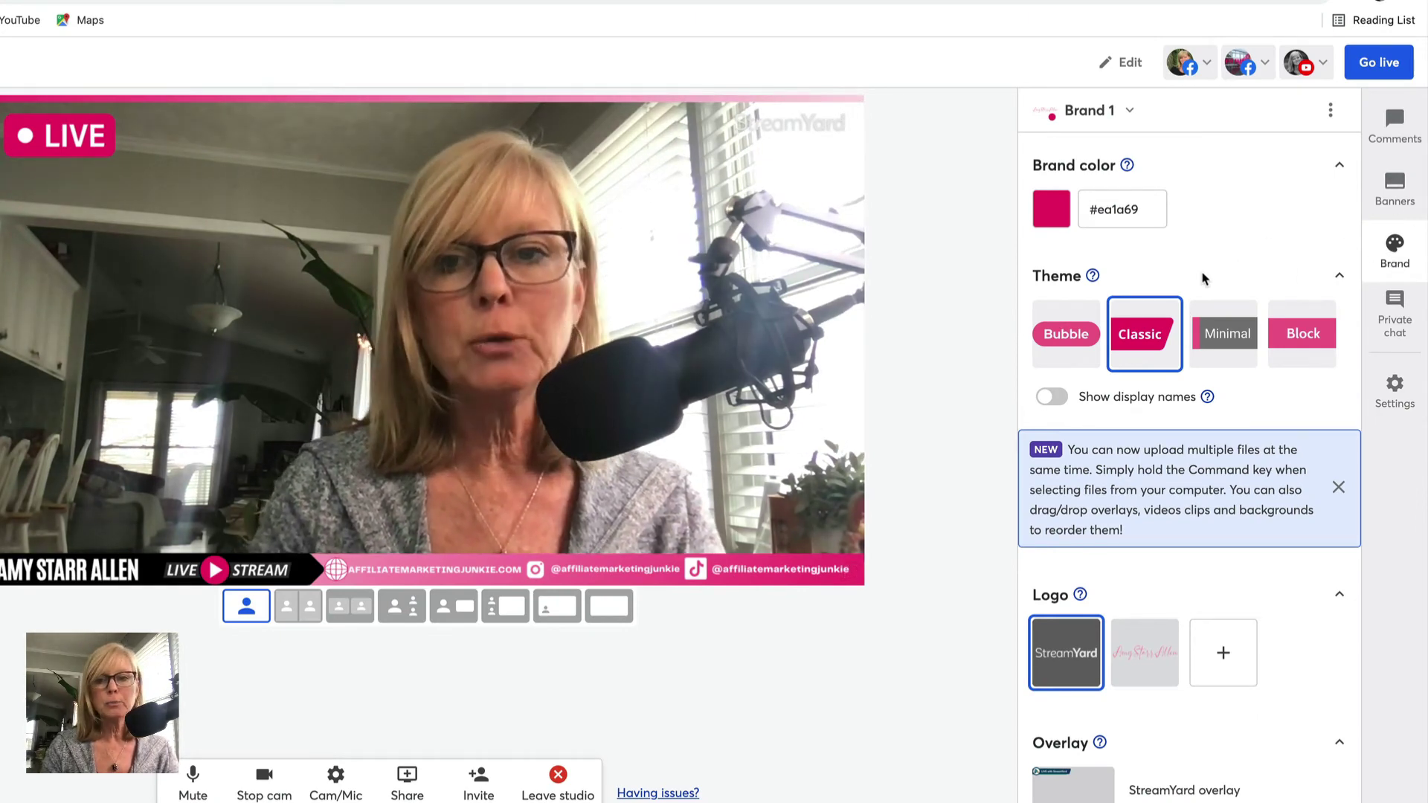
Step: Turn on display names in the Brand 1 theme settings
scroll(1201, 301, "down", 1)
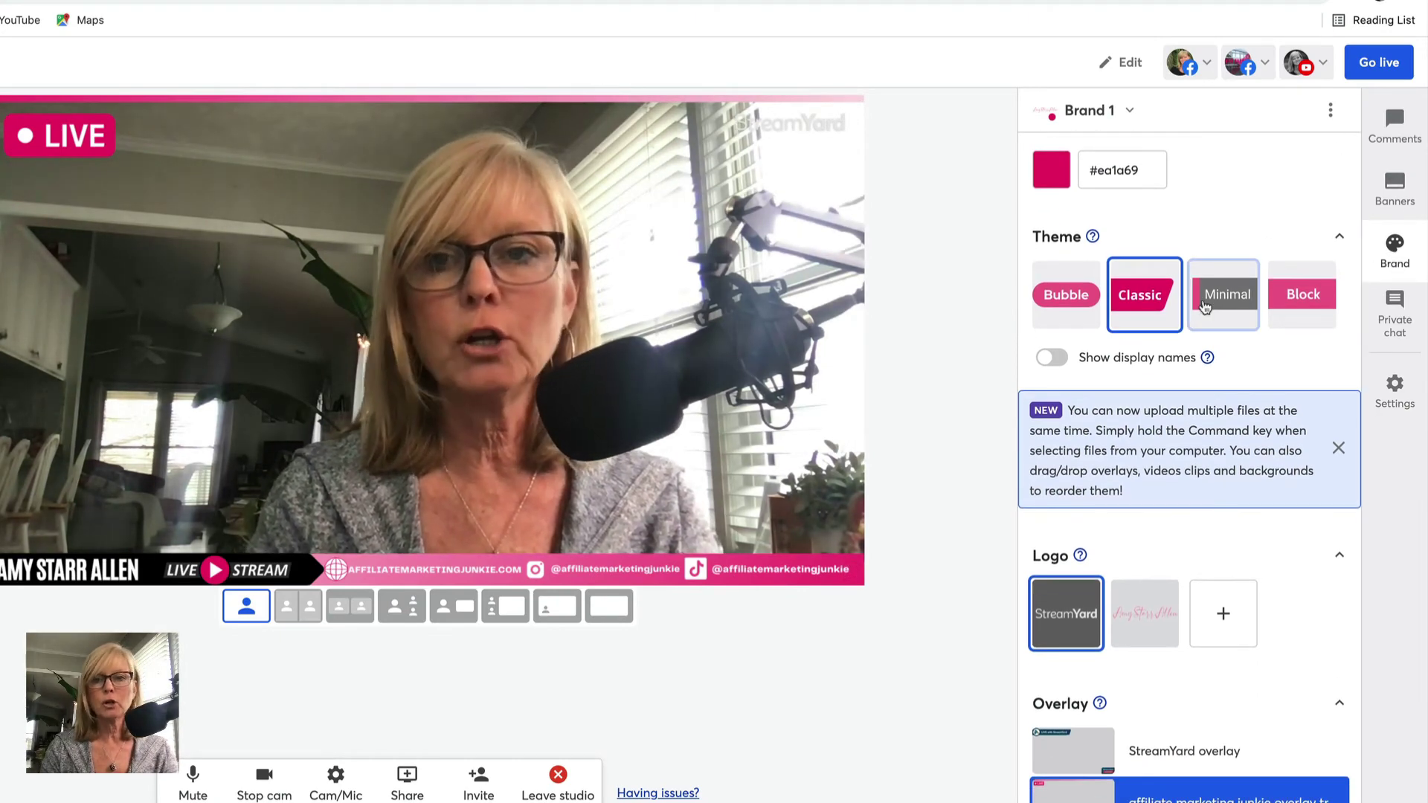
scroll(1208, 305, "up", 1)
scroll(1078, 177, "down", 1)
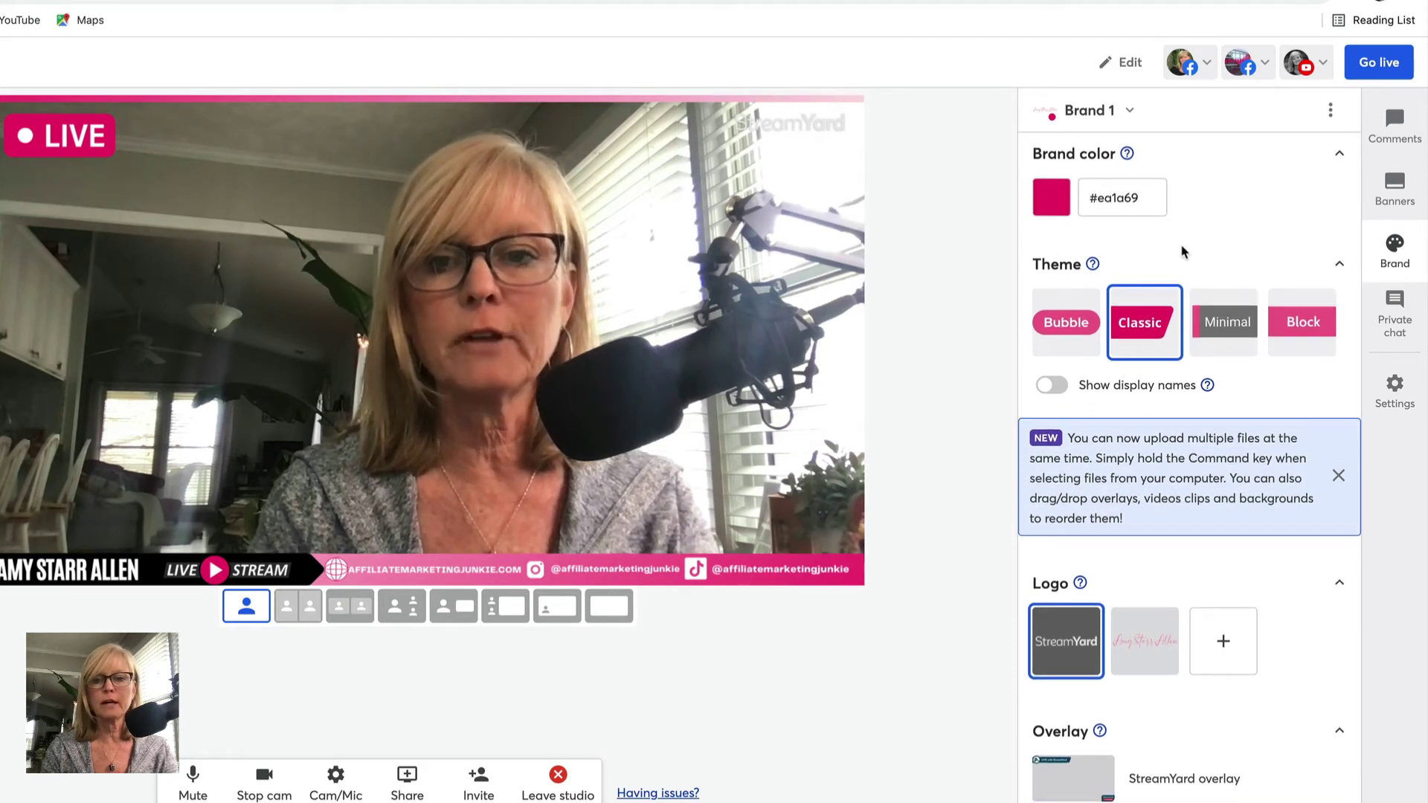
scroll(1256, 461, "down", 4)
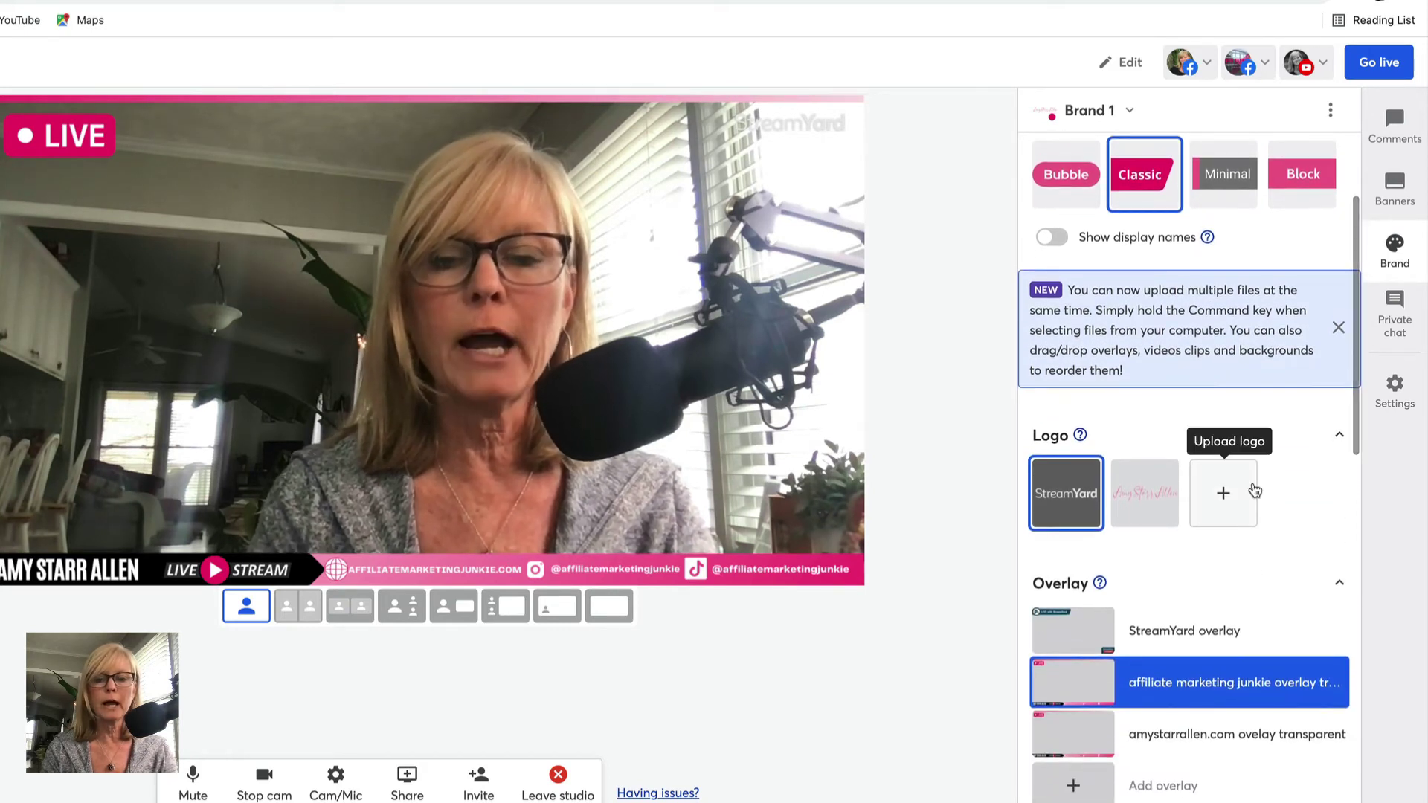
scroll(1255, 491, "up", 4)
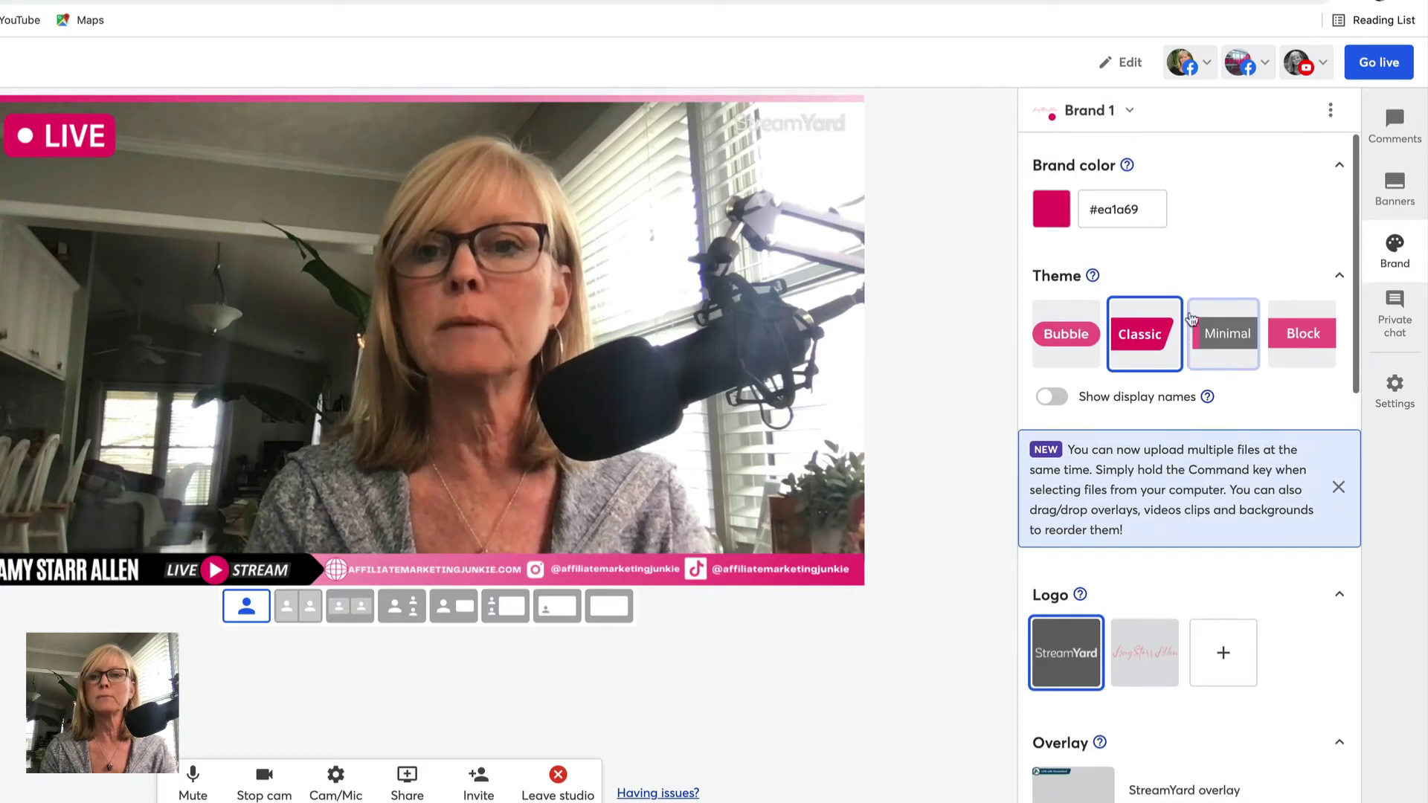
left_click(1050, 401)
Step: Hide and show the affiliate marketing junkie overlay, preview the transparent personal-website overlay, and switch back to the affiliate marketing junkie one
scroll(1154, 494, "down", 7)
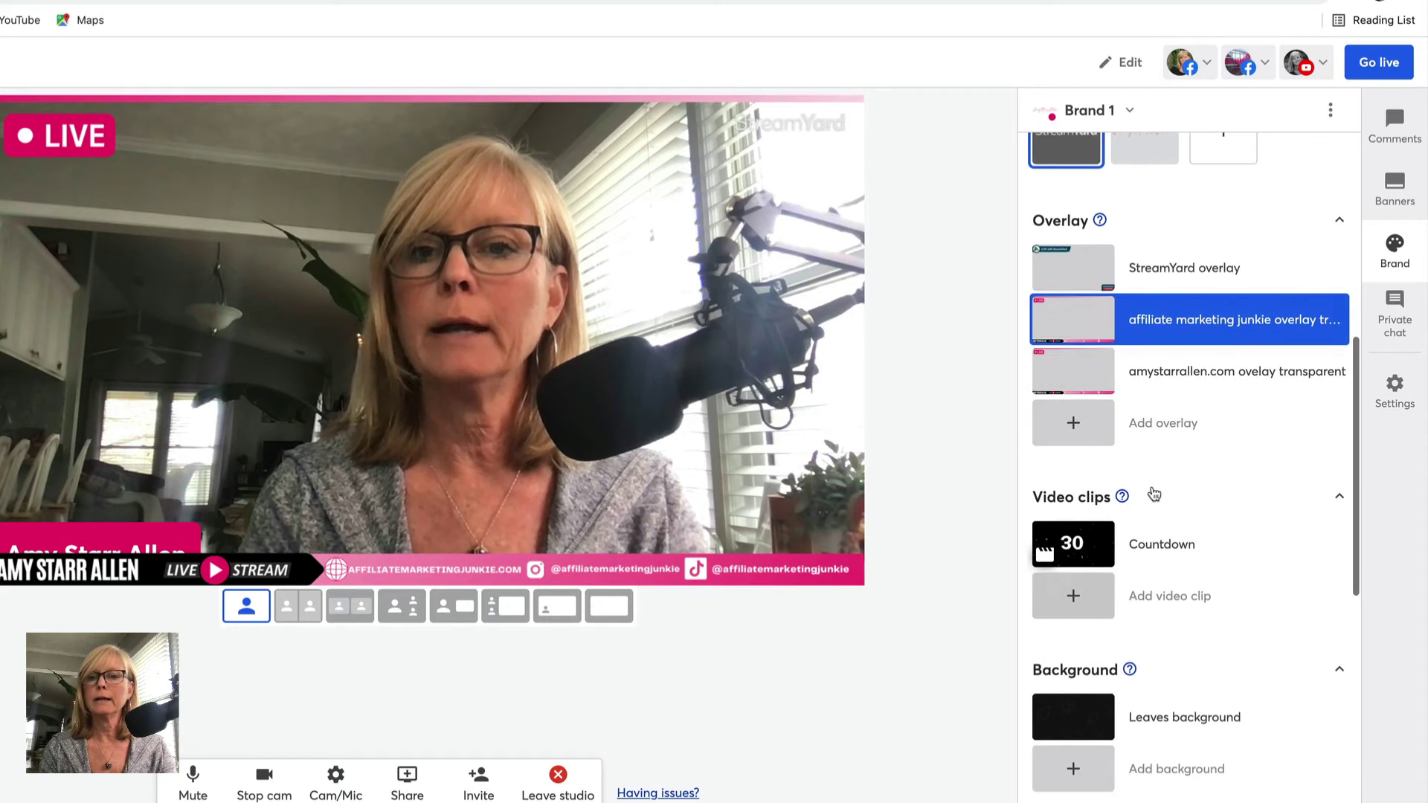
left_click(1232, 320)
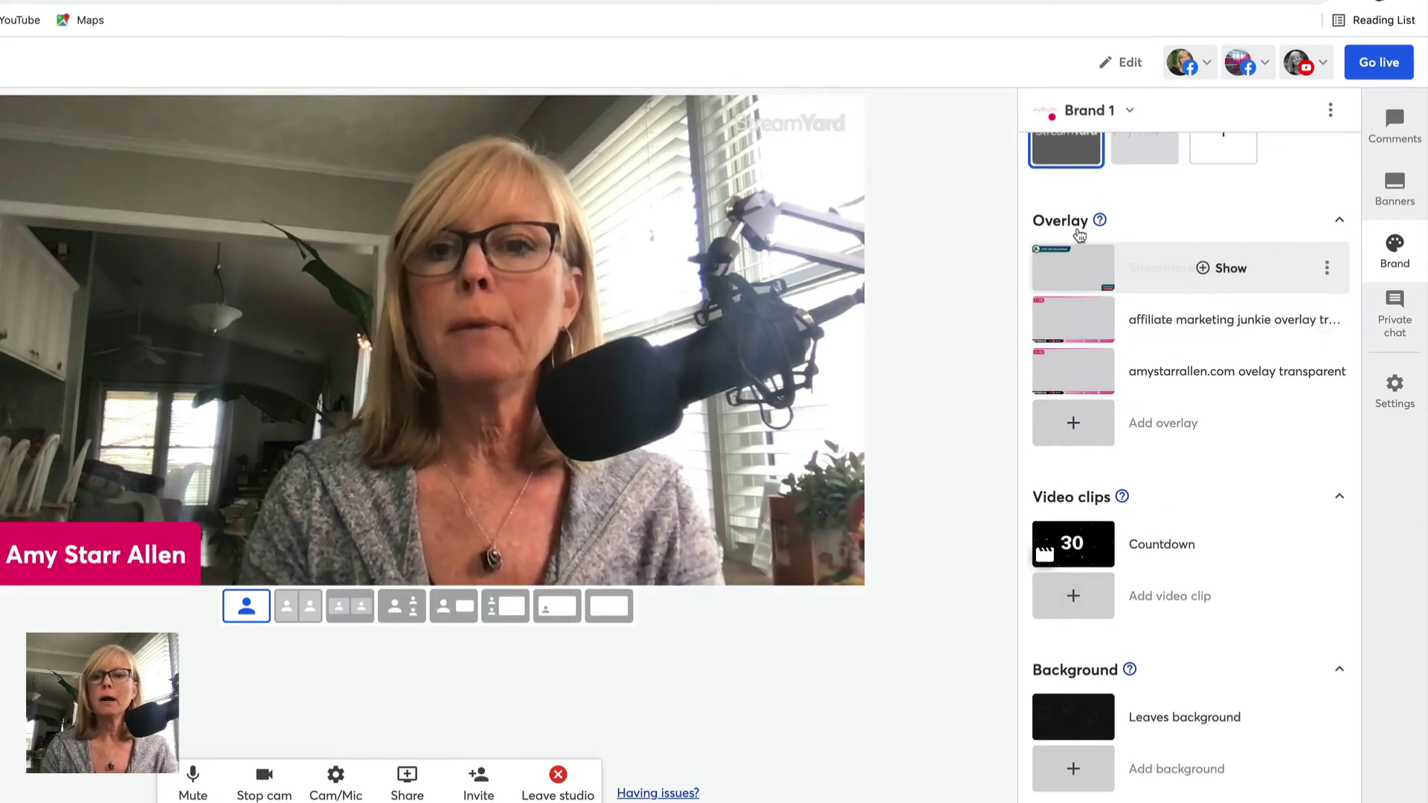
left_click(1204, 321)
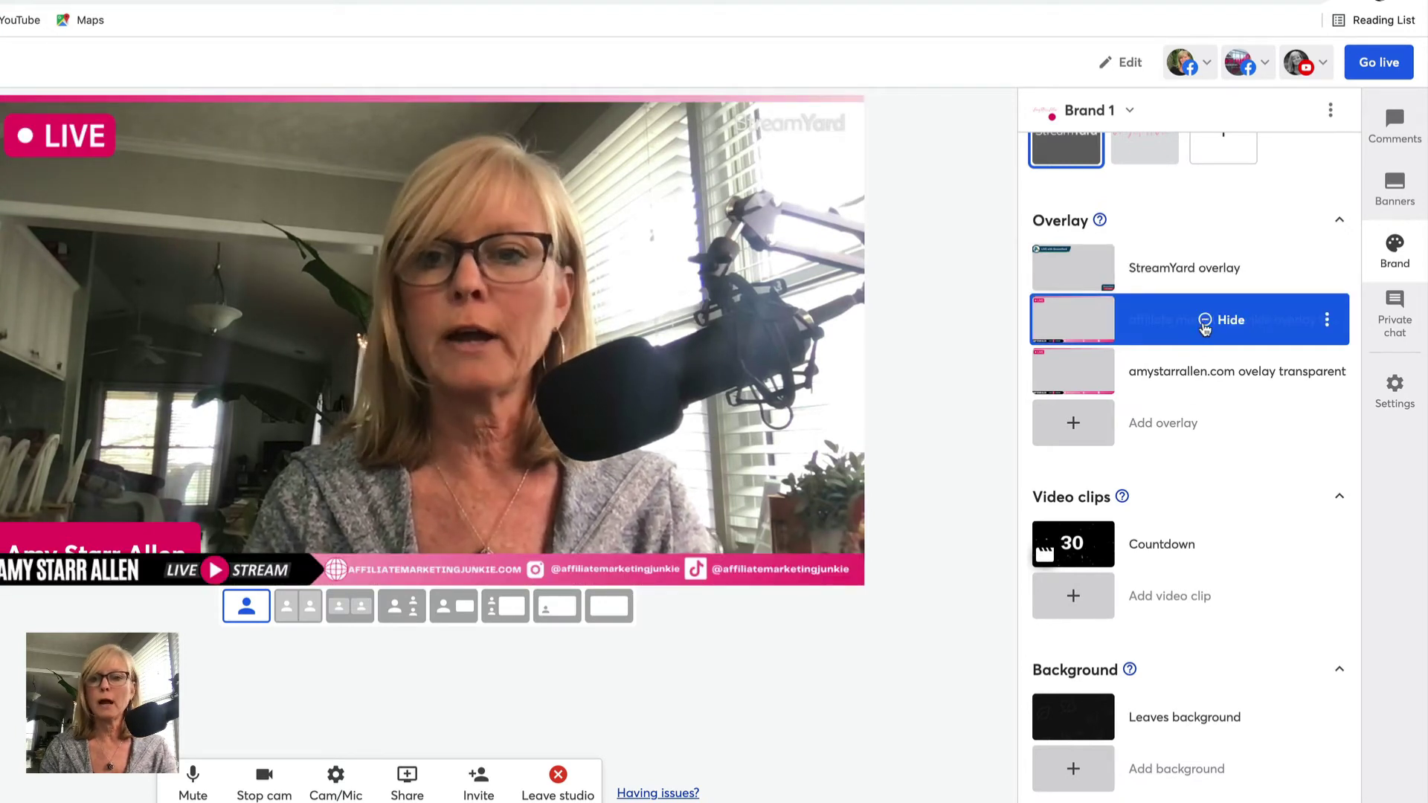
left_click(1202, 381)
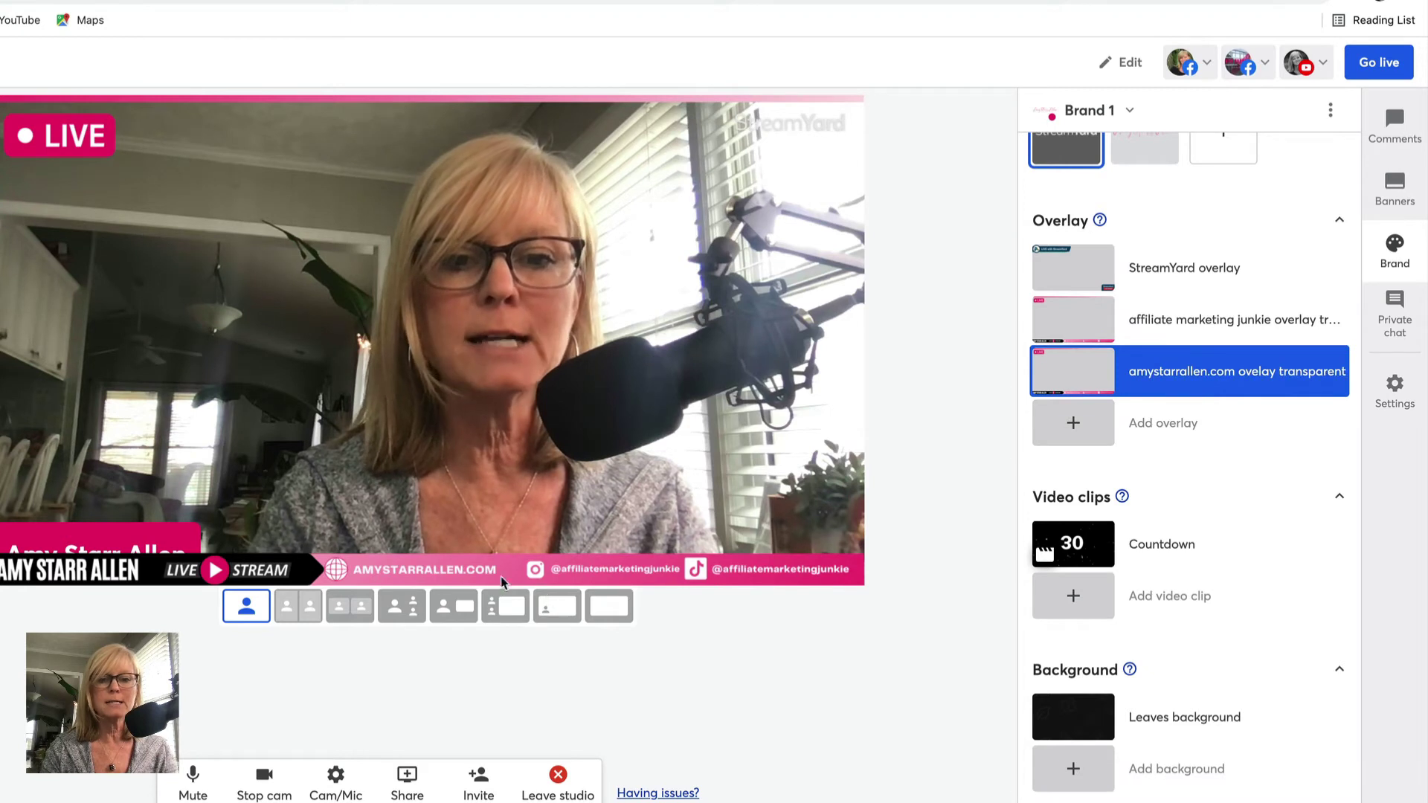
left_click(1163, 325)
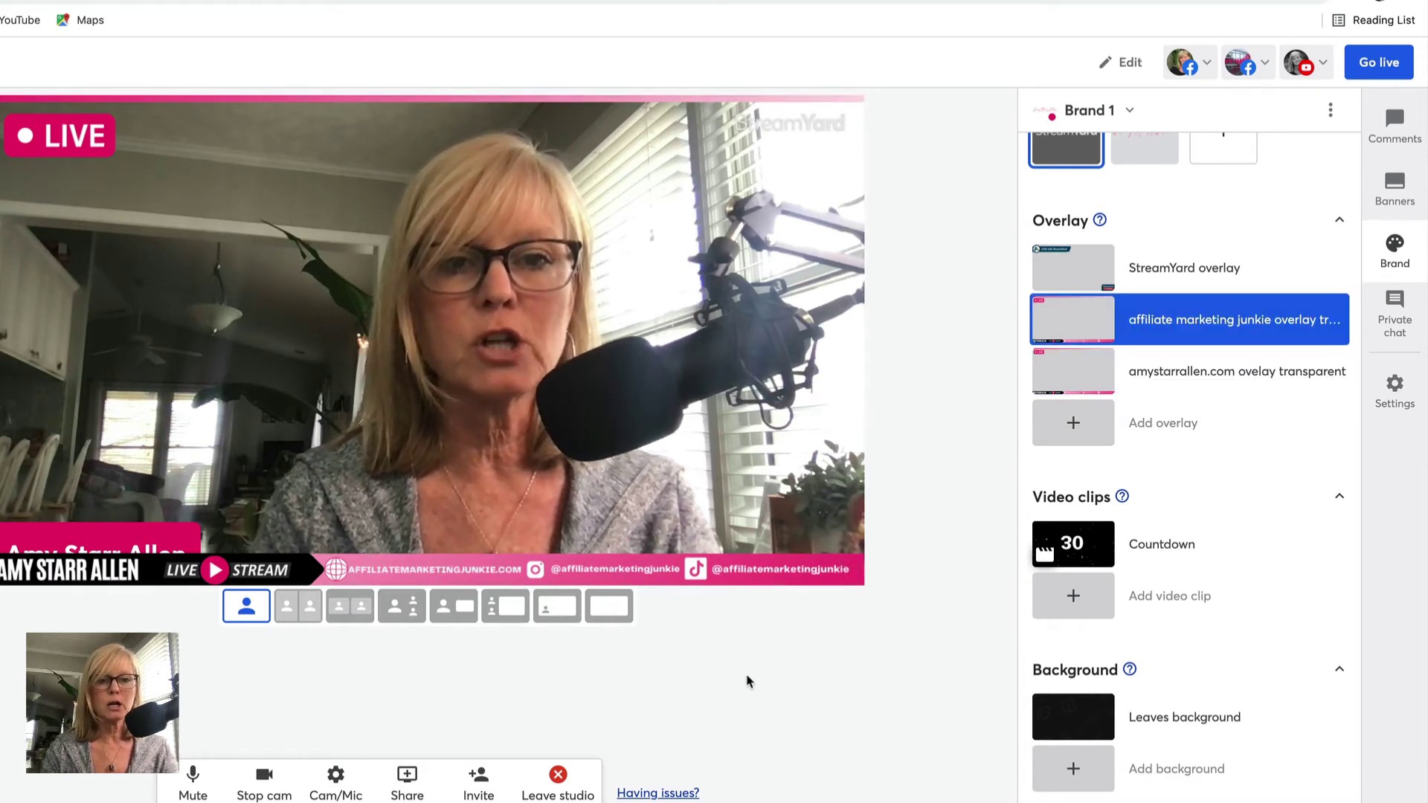
Step: Turn off display names in the Brand 1 theme settings
scroll(1181, 327, "up", 5)
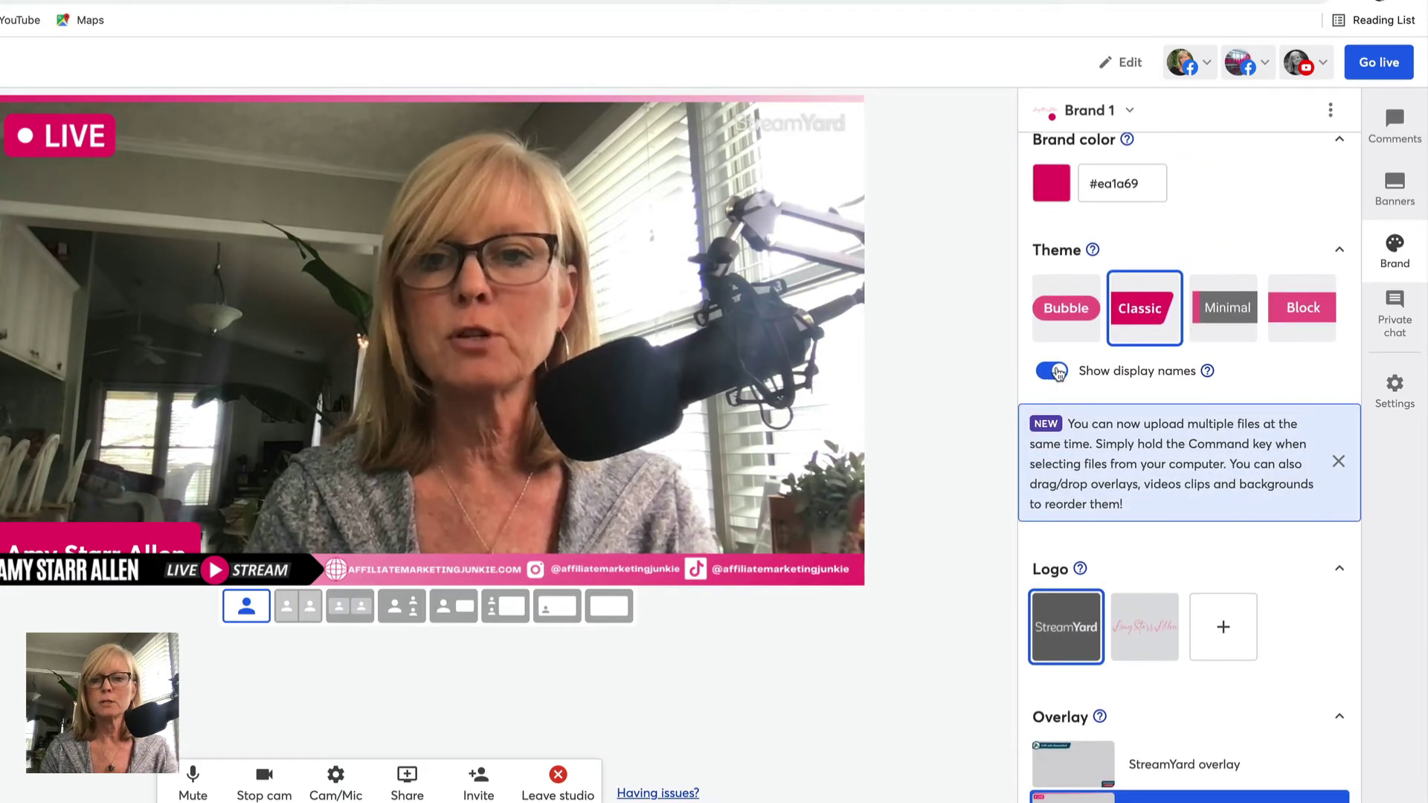
left_click(1059, 374)
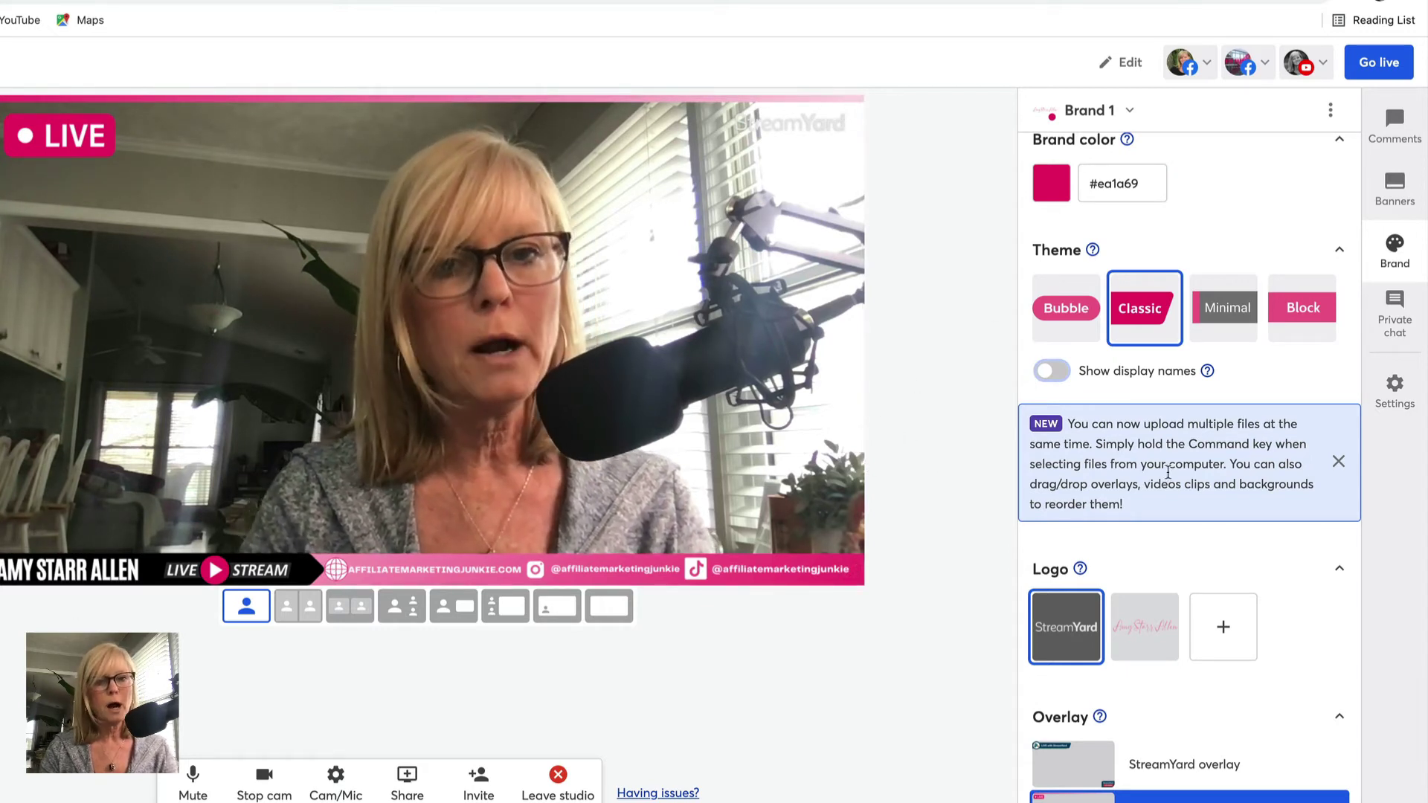
Step: Upload the transparent personal-website overlay PNG from the streamyard folder as a new Brand 1 overlay
scroll(1167, 473, "down", 3)
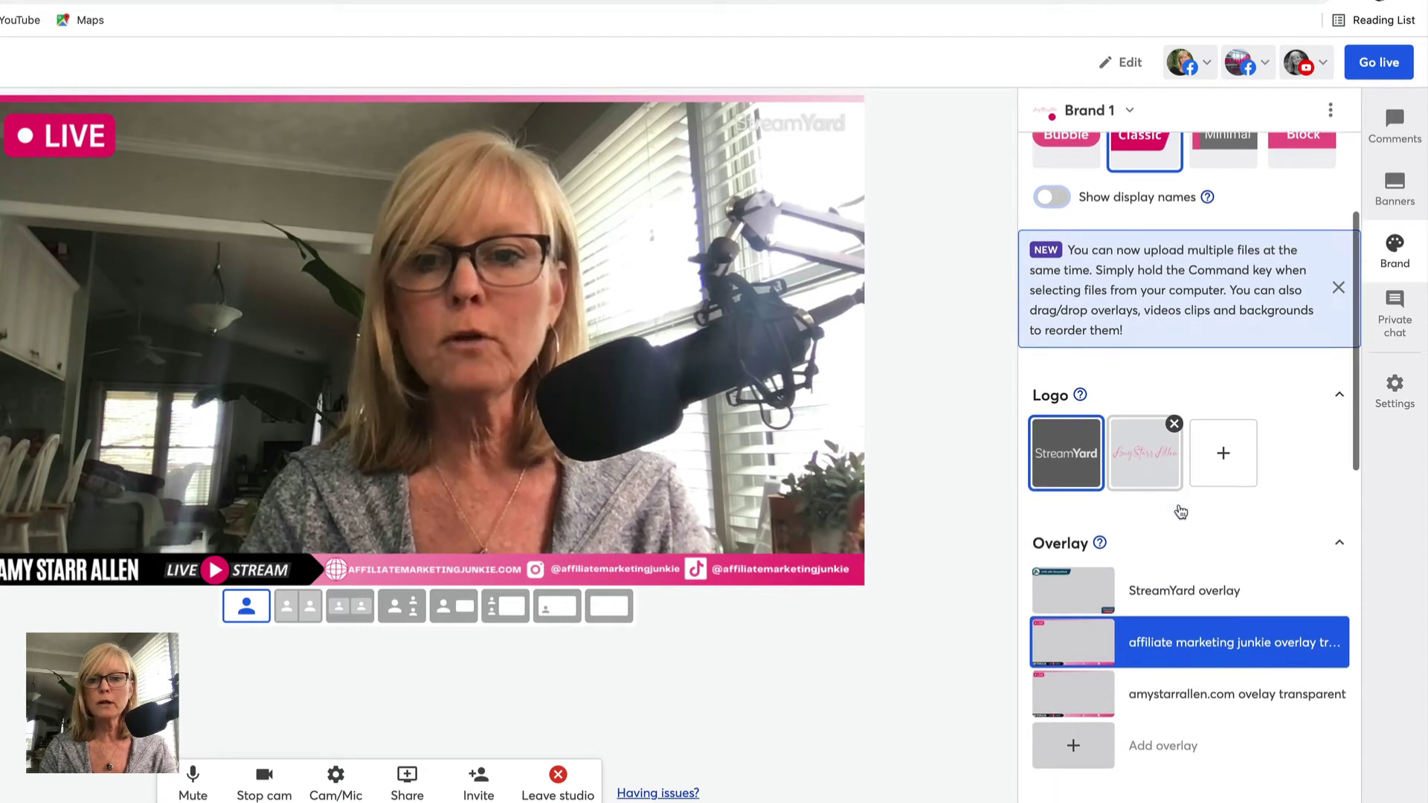
scroll(1181, 511, "down", 1)
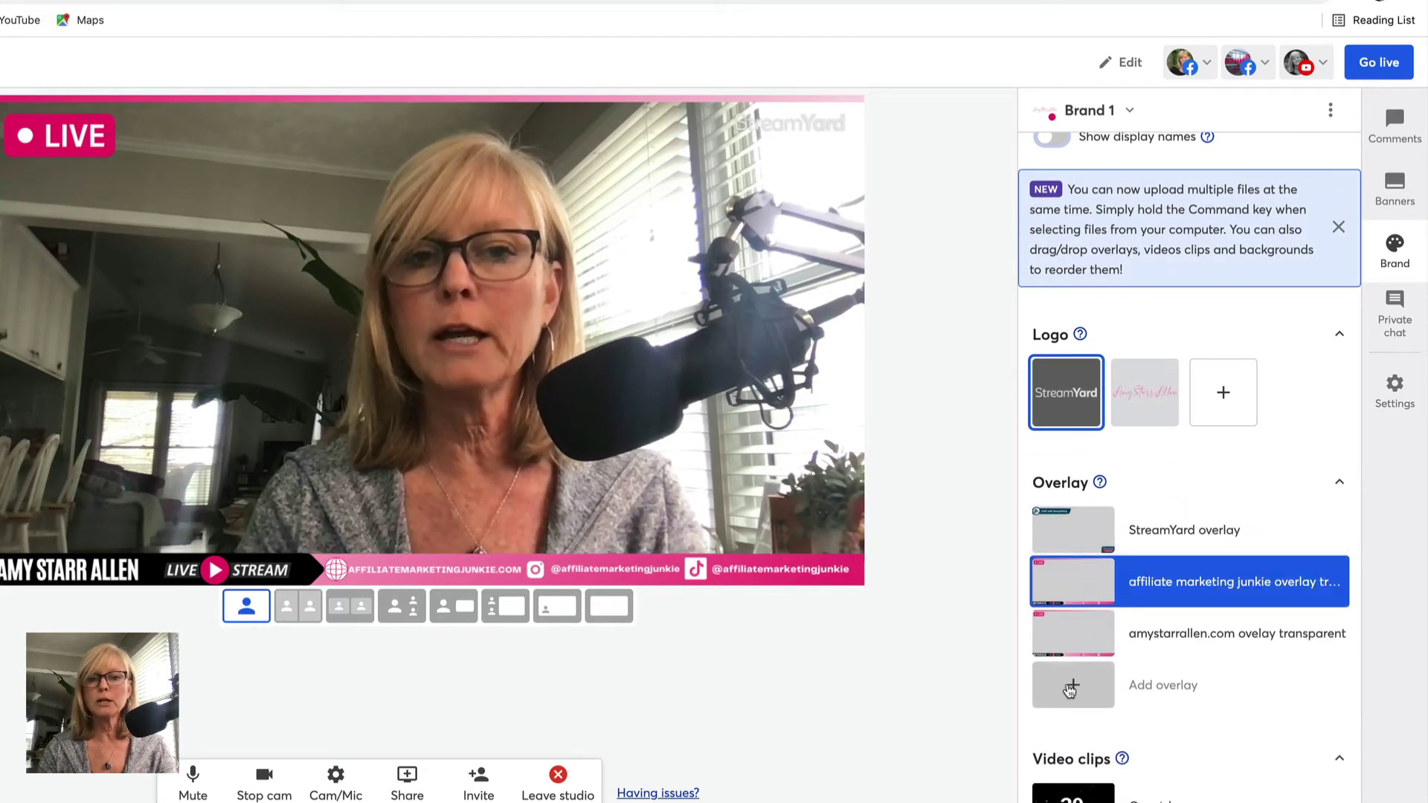
left_click(1070, 686)
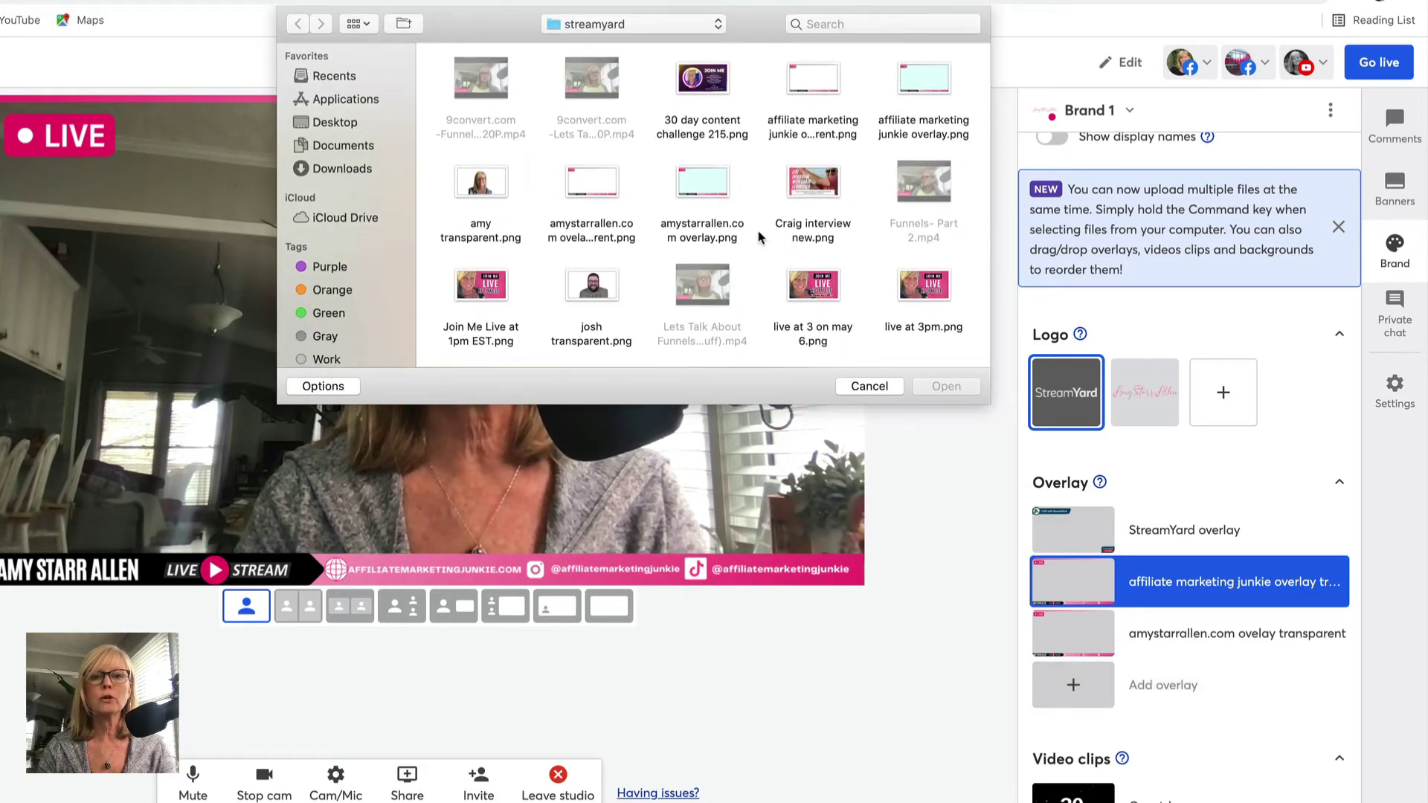
scroll(758, 236, "down", 1)
left_click(591, 186)
left_click(945, 386)
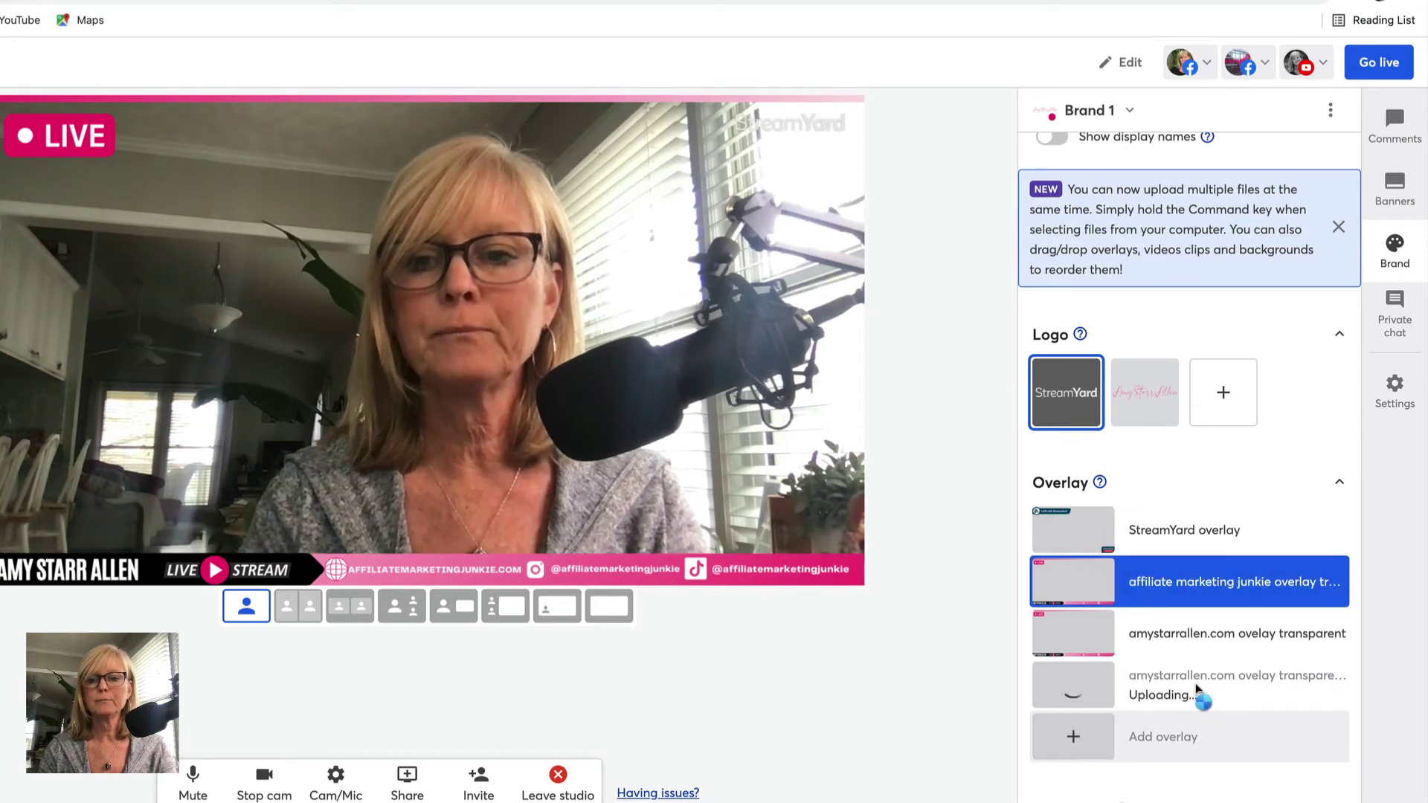
Step: Preview the newly uploaded overlay and the StreamYard overlay on the stream, and switch back to the affiliate marketing junkie overlay
left_click(1227, 686)
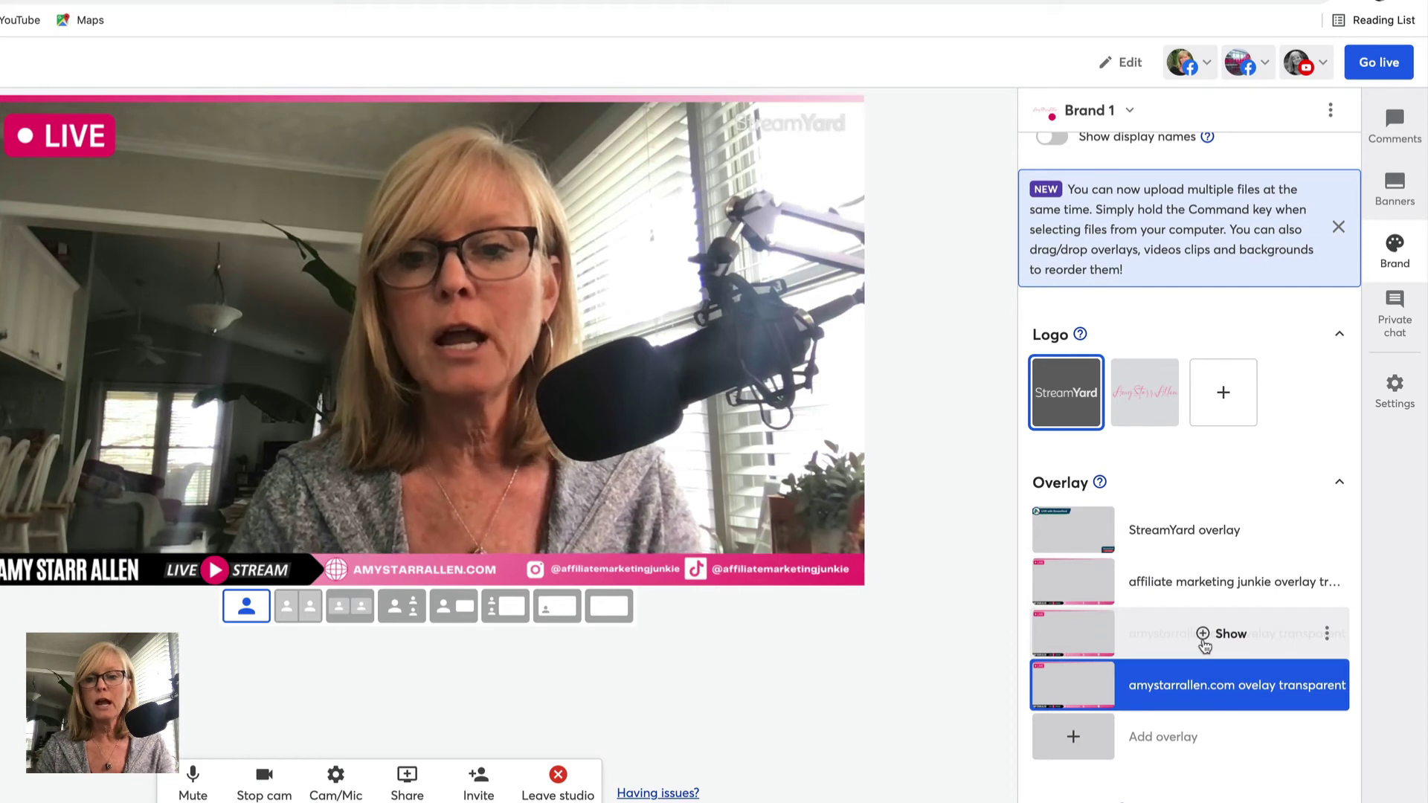
left_click(1204, 531)
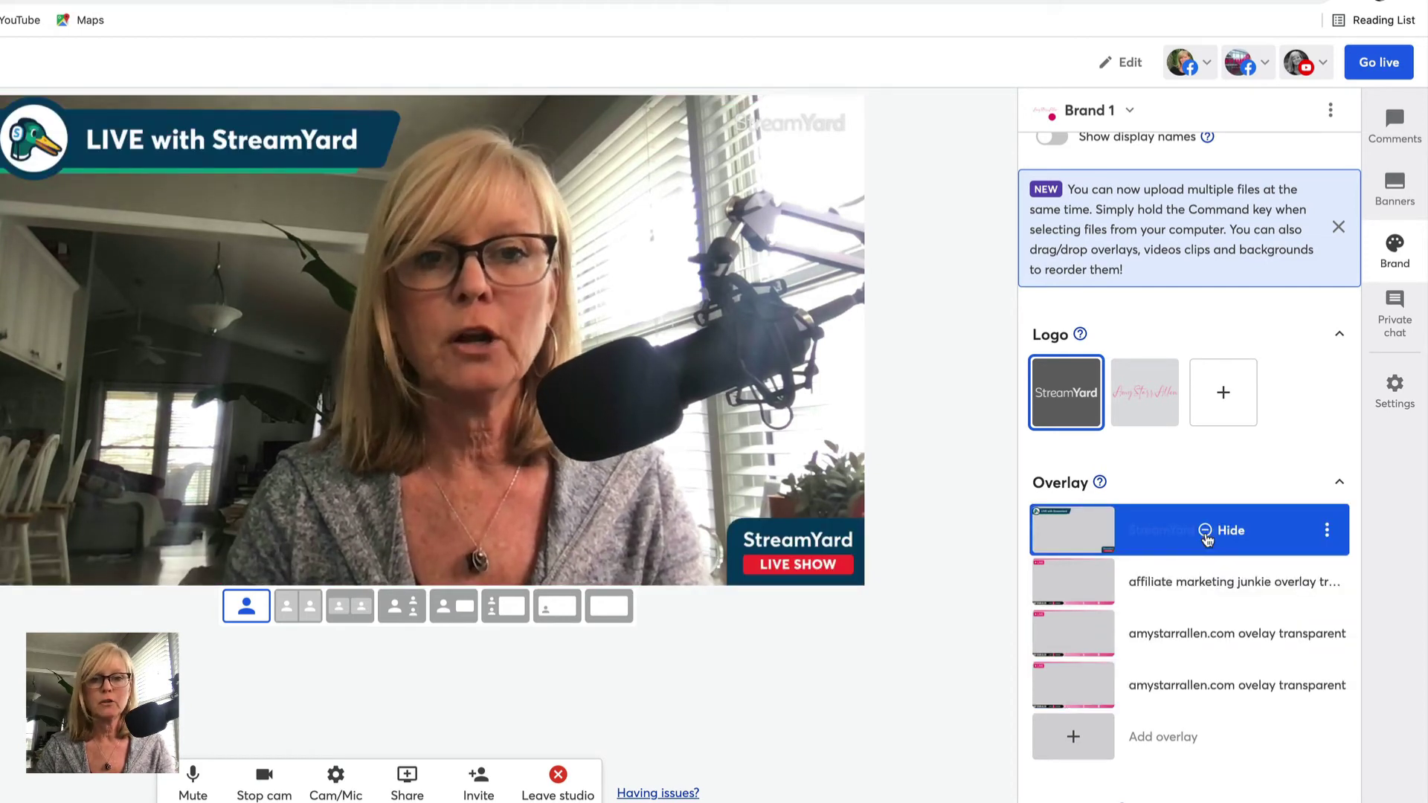
left_click(1205, 582)
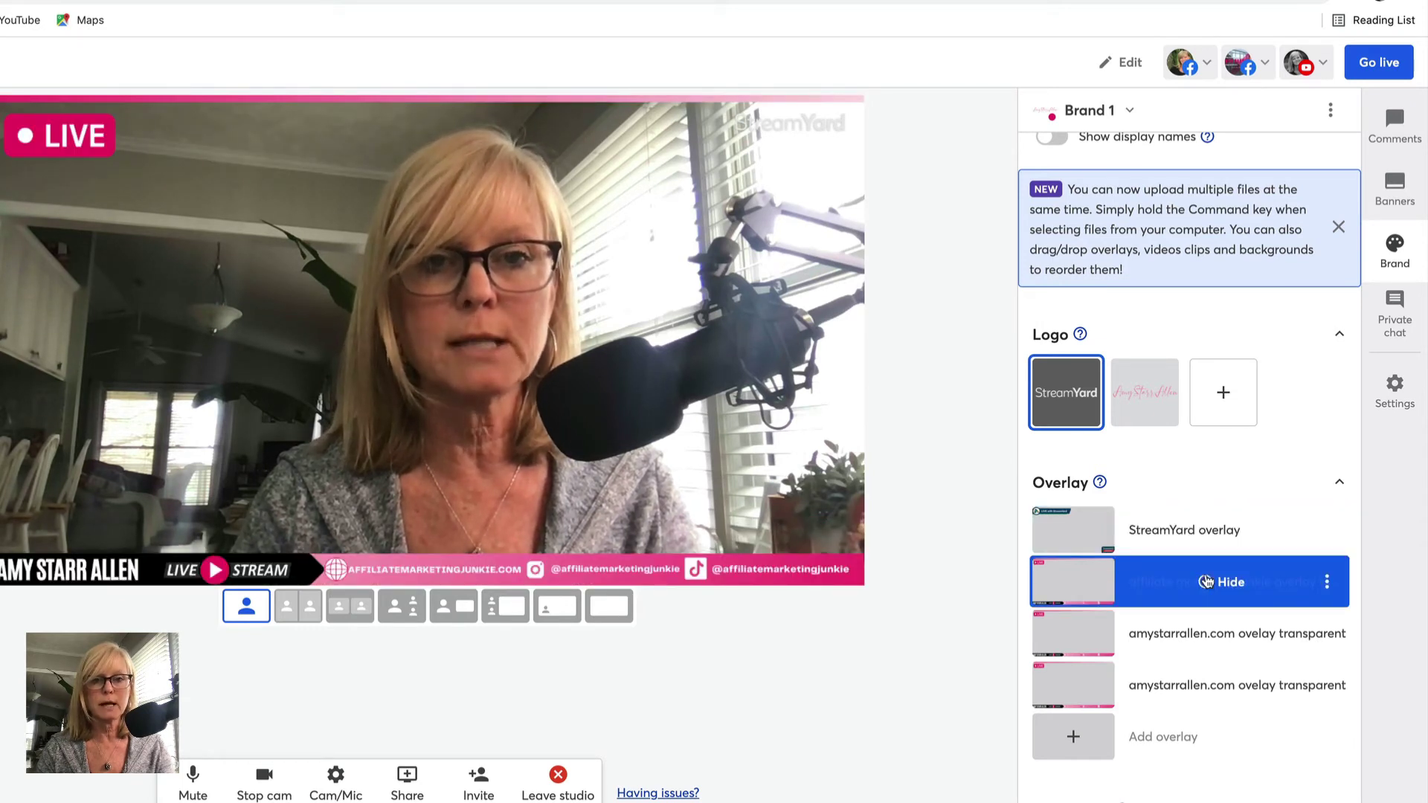